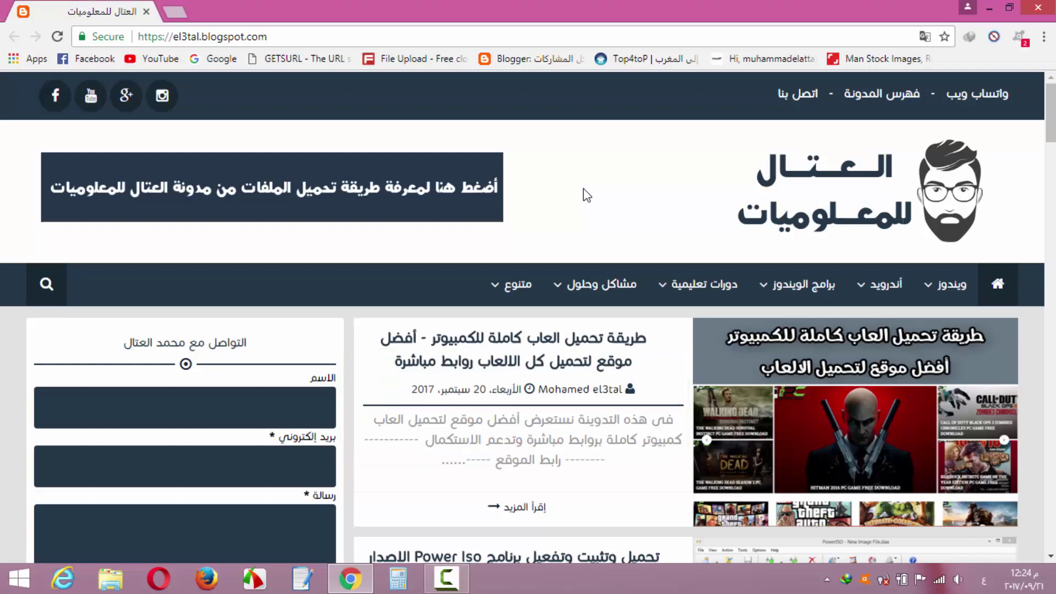
pyautogui.scroll(-15, 587, 195)
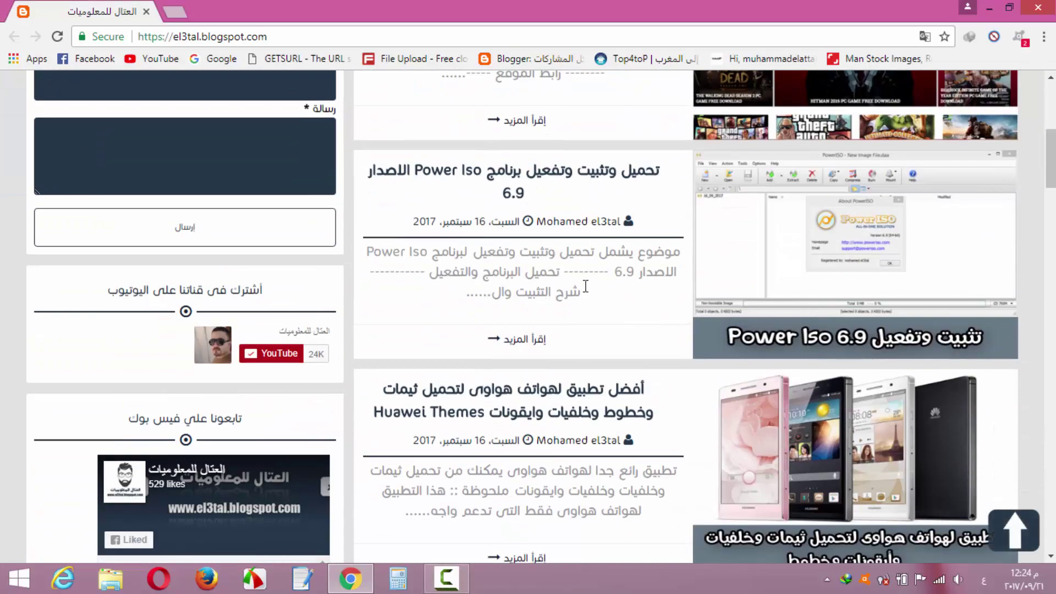
pyautogui.scroll(15, 585, 249)
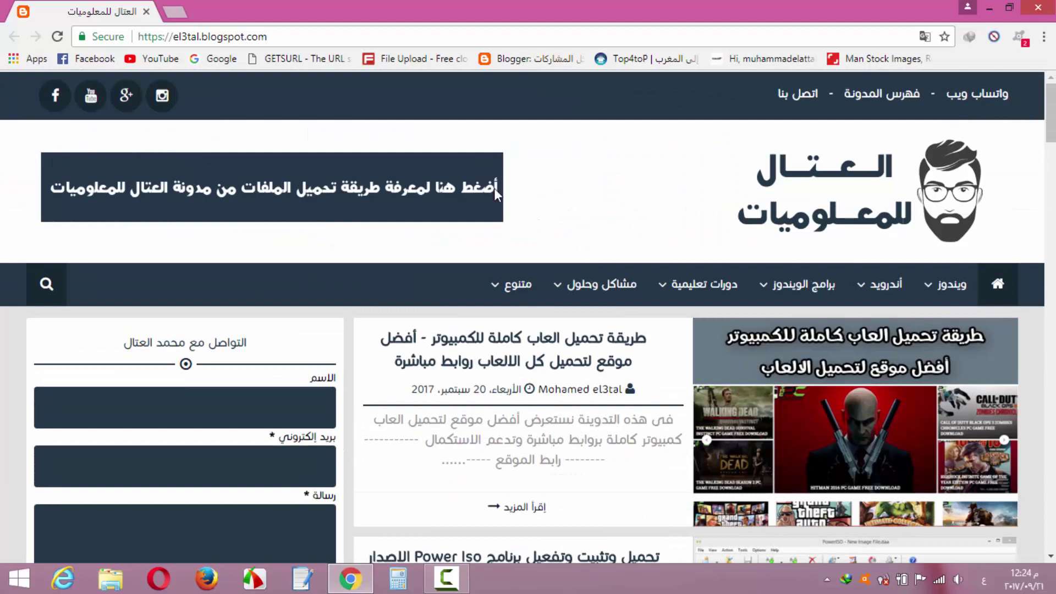
pyautogui.moveTo(275, 36); pyautogui.dragTo(165, 49)
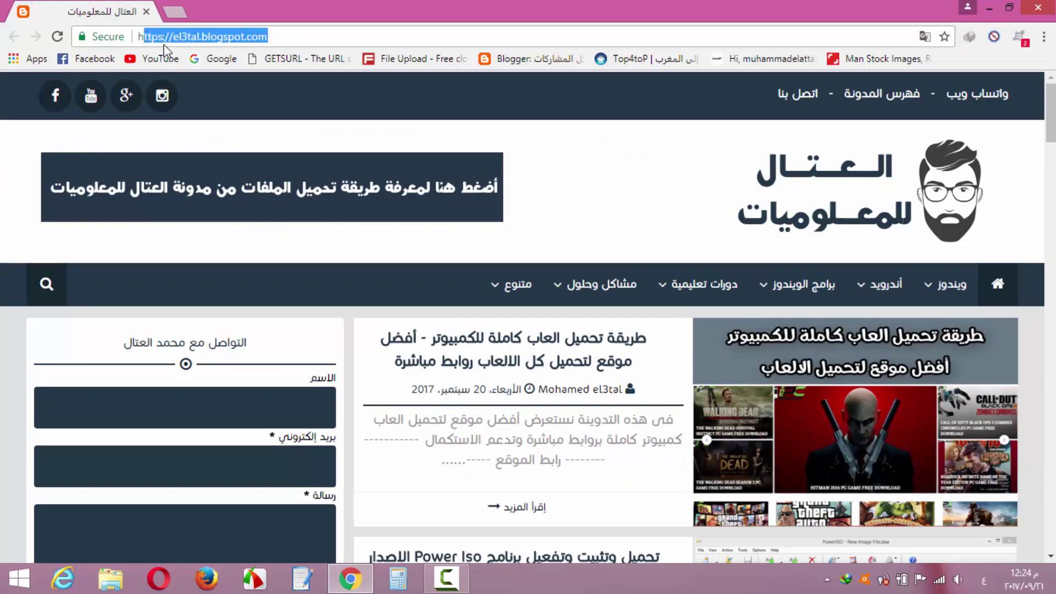
pyautogui.click(594, 173)
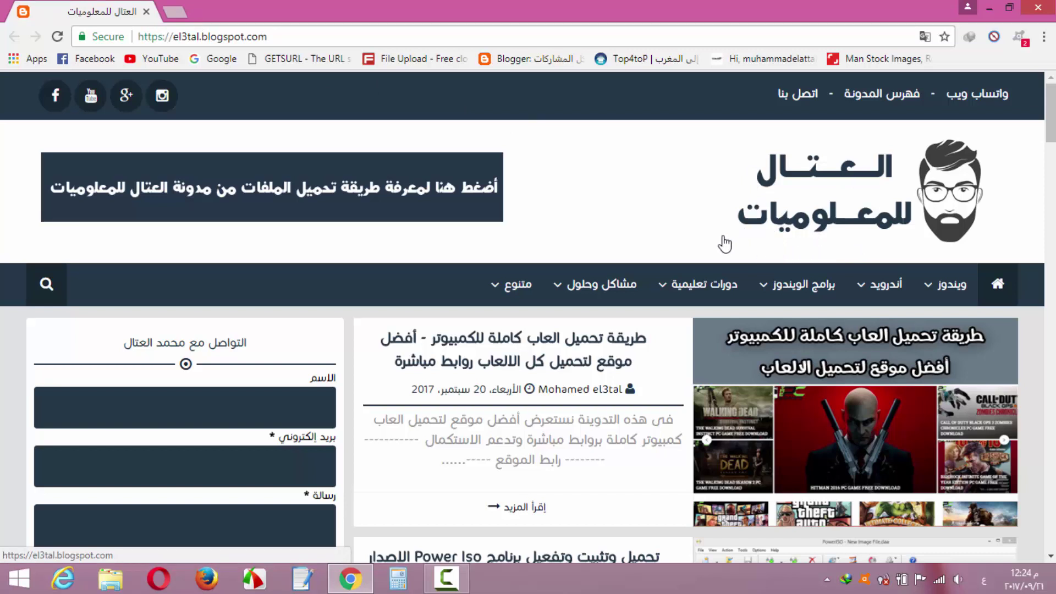
pyautogui.moveTo(913, 286)
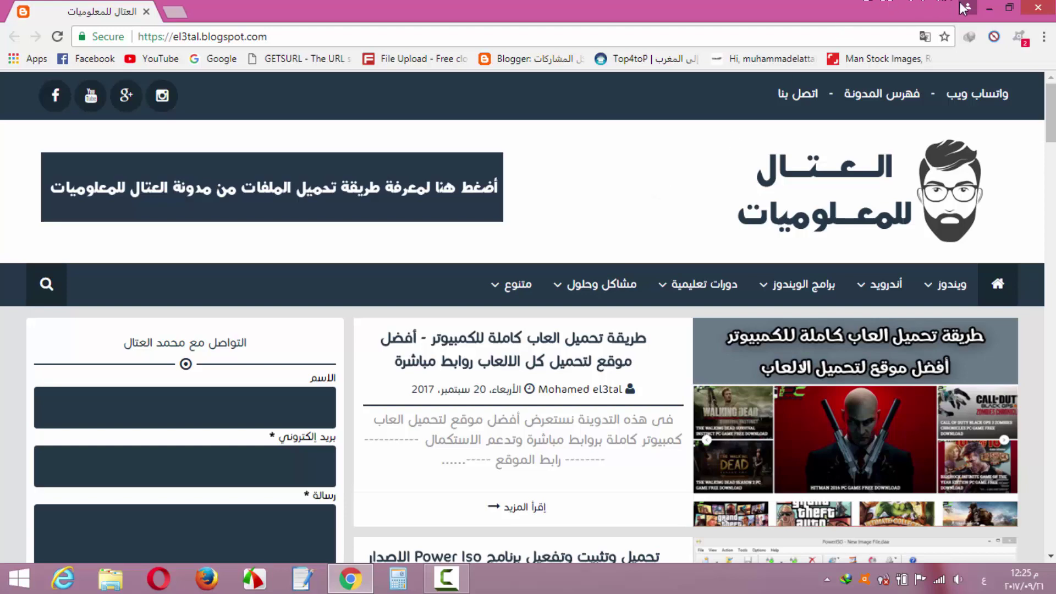
# Minimize the browser and shift the PowerISO desktop shortcut one icon space to the left.
pyautogui.click(986, 7)
pyautogui.moveTo(617, 216); pyautogui.dragTo(513, 321)
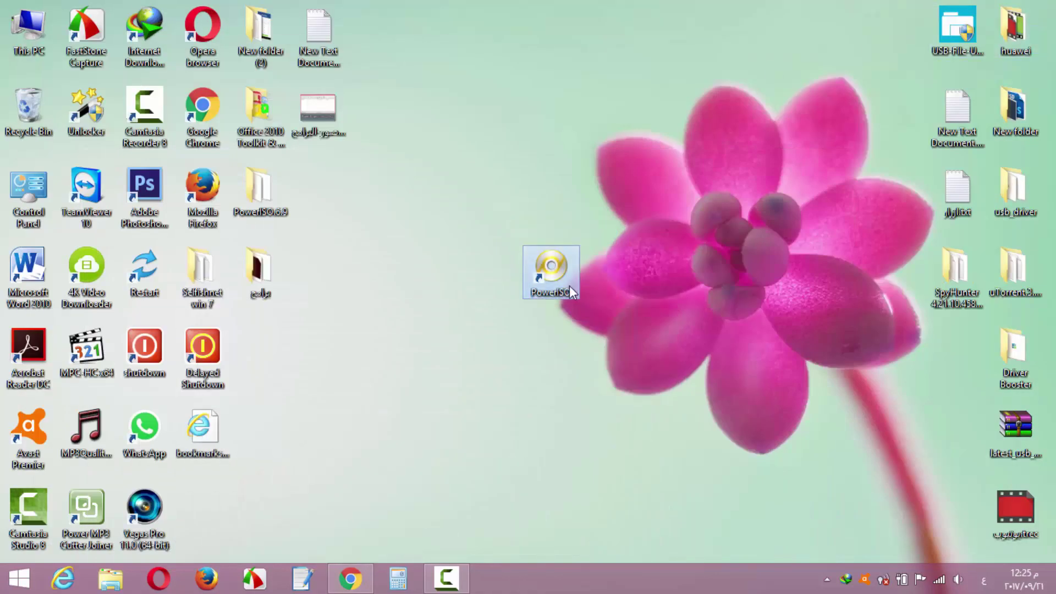
pyautogui.moveTo(567, 286); pyautogui.dragTo(531, 250)
pyautogui.click(555, 248)
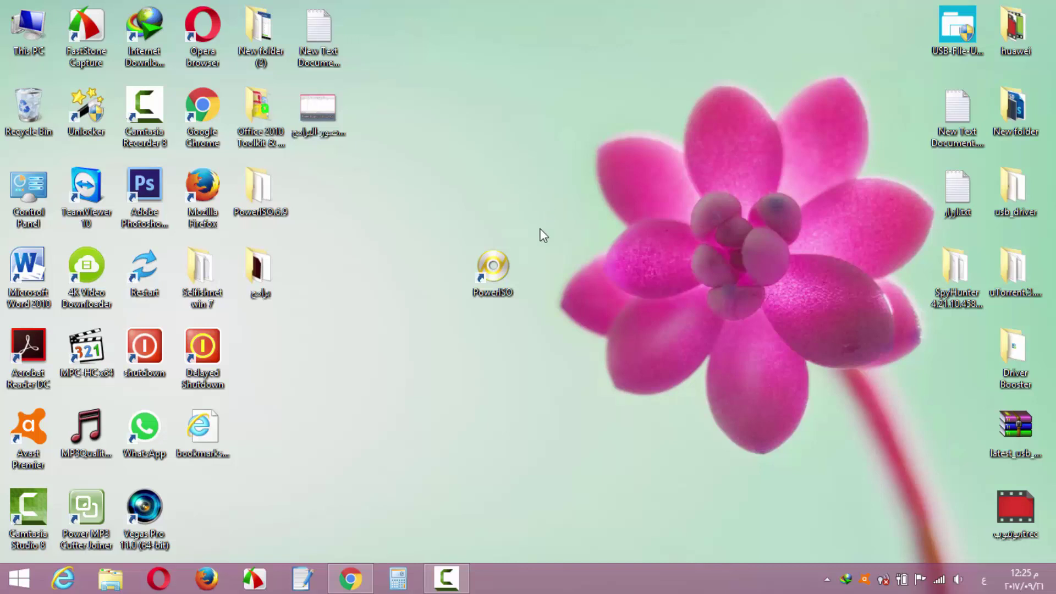
pyautogui.moveTo(537, 229); pyautogui.dragTo(465, 332)
pyautogui.click(464, 331)
# Open This PC and locate the virtual CD Drive (F:) among the devices and drives.
pyautogui.doubleClick(26, 28)
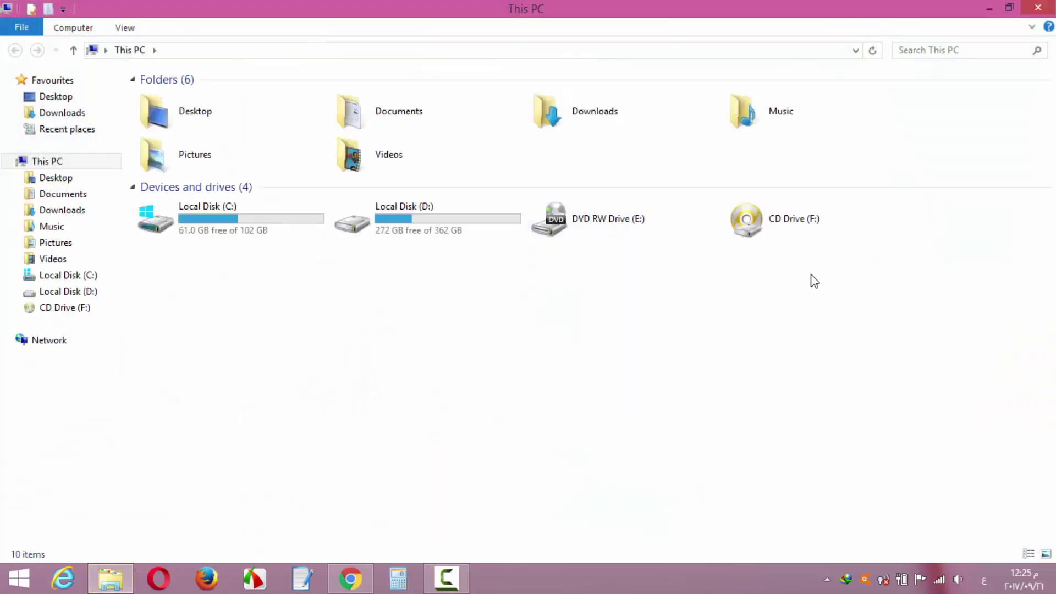
pyautogui.moveTo(828, 273); pyautogui.dragTo(740, 206)
pyautogui.click(801, 264)
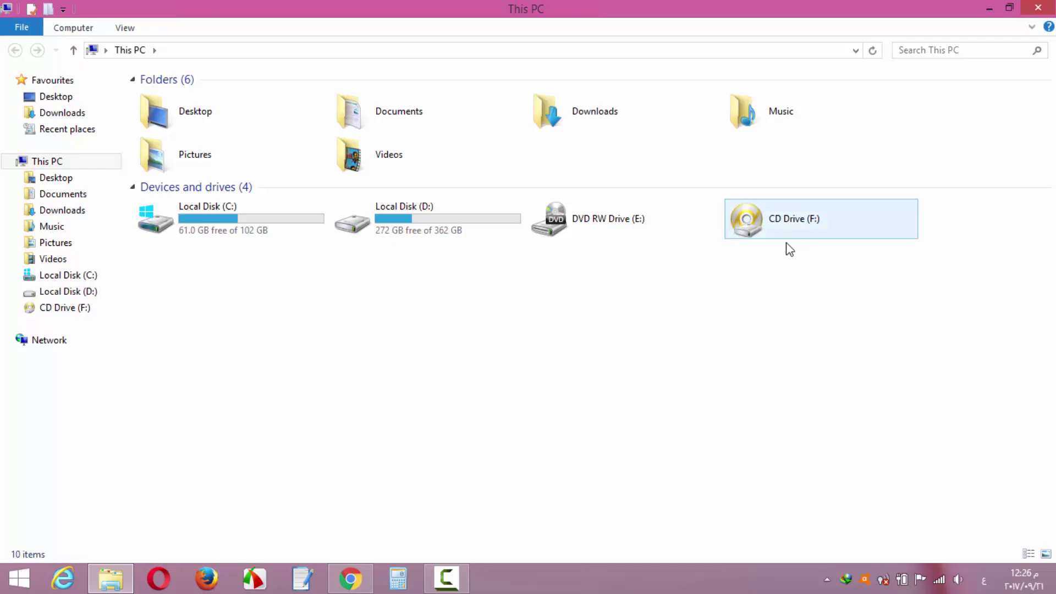
pyautogui.moveTo(843, 269); pyautogui.dragTo(735, 212)
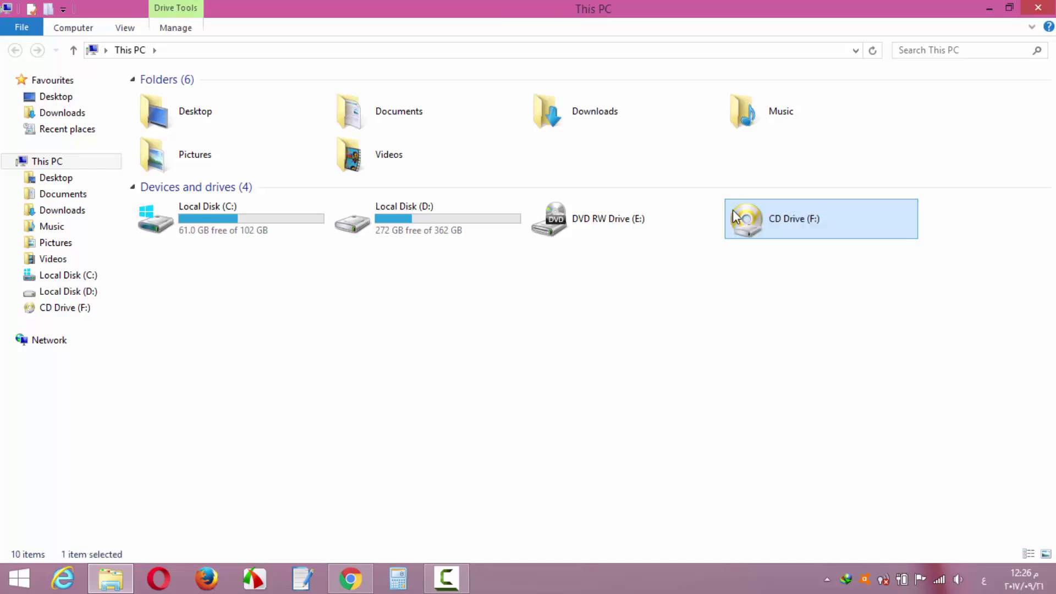
pyautogui.click(765, 268)
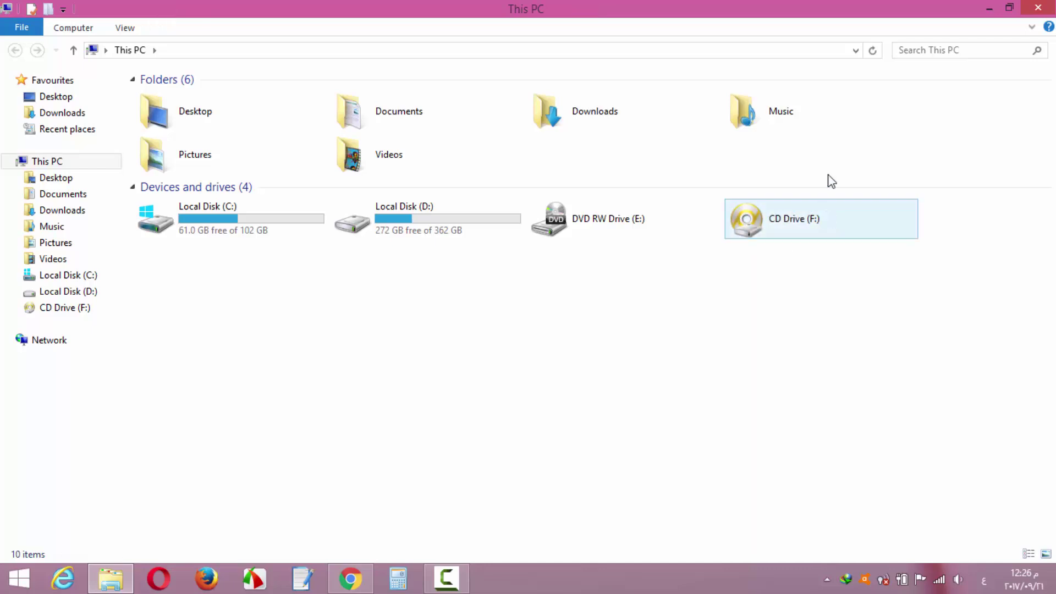
# Minimize This PC, launch PowerISO from the desktop and reposition its window.
pyautogui.click(990, 9)
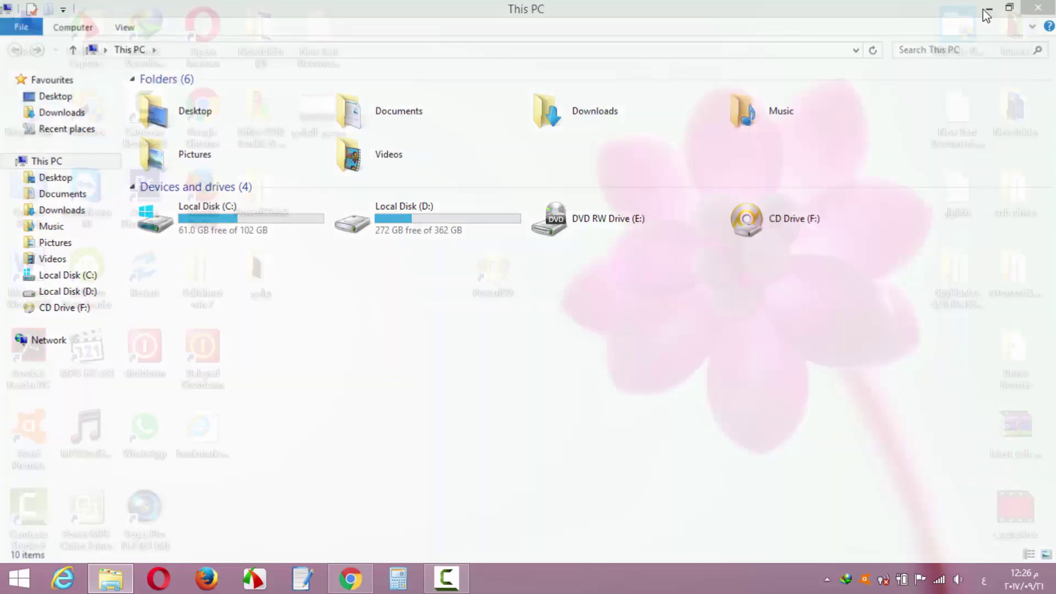
pyautogui.doubleClick(492, 265)
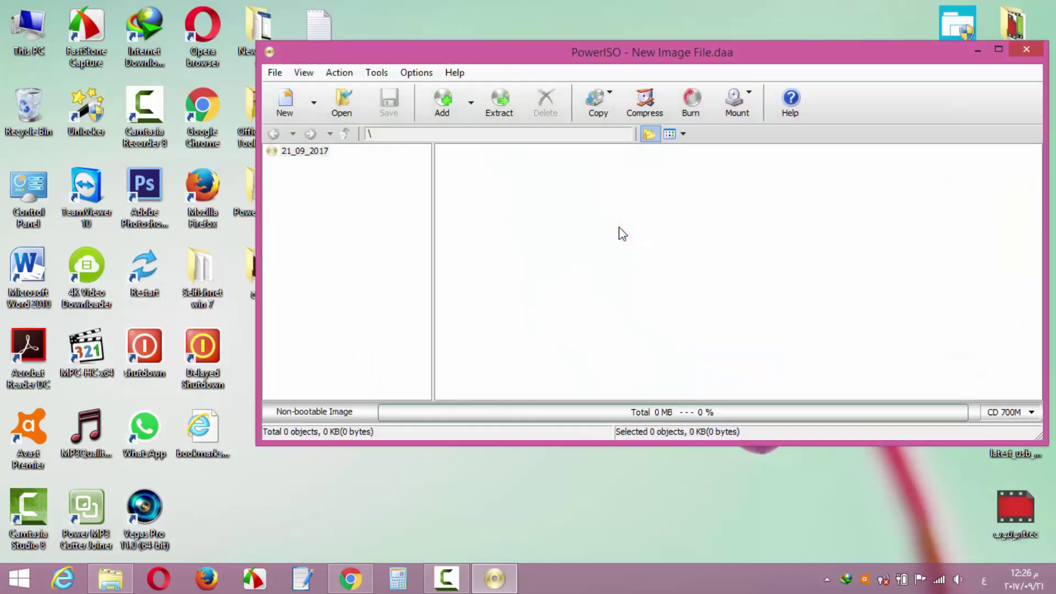
pyautogui.moveTo(721, 58); pyautogui.dragTo(669, 72)
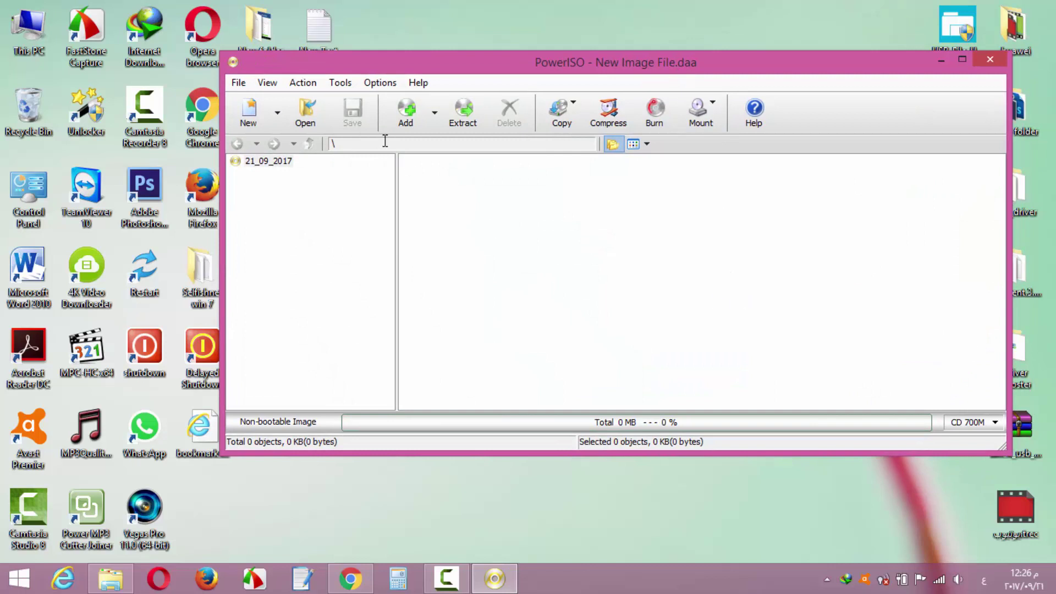
# Review the choices for the number of virtual drives in PowerISO's configuration, pick 1 Drive, and close the dialog without applying.
pyautogui.click(380, 83)
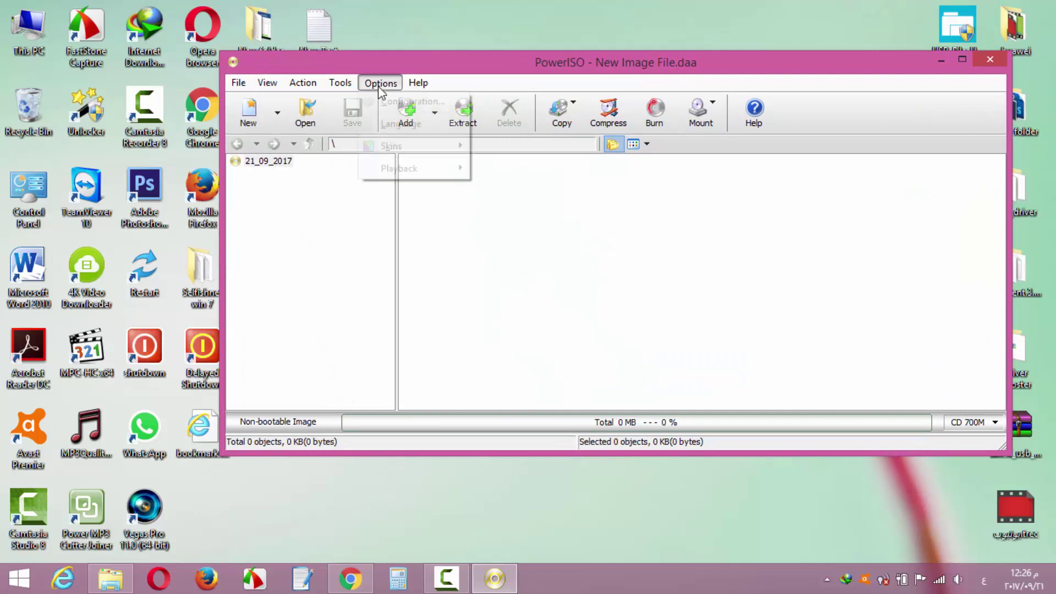
pyautogui.click(428, 102)
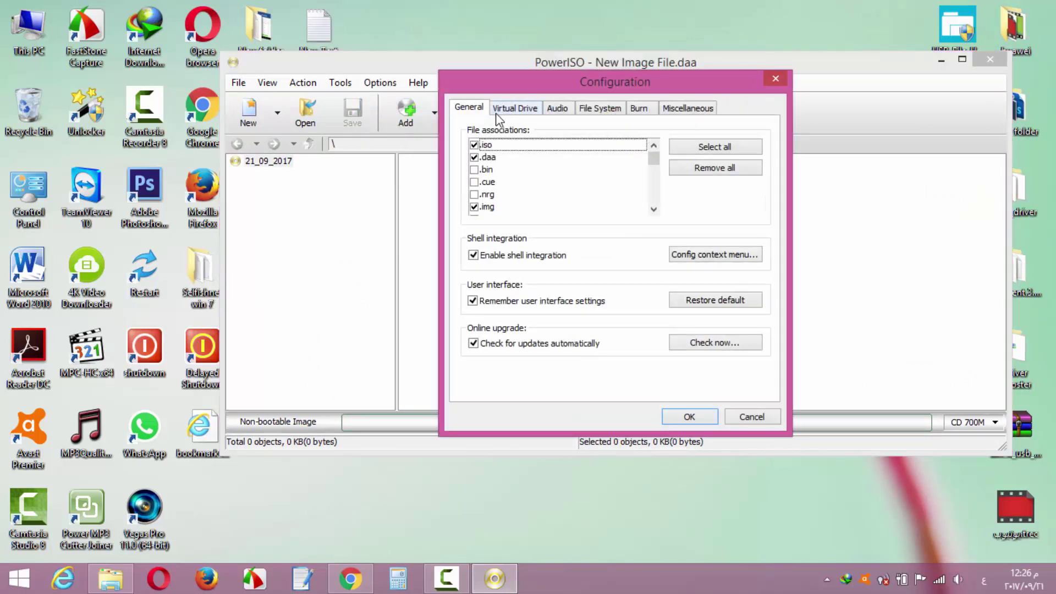
pyautogui.click(521, 110)
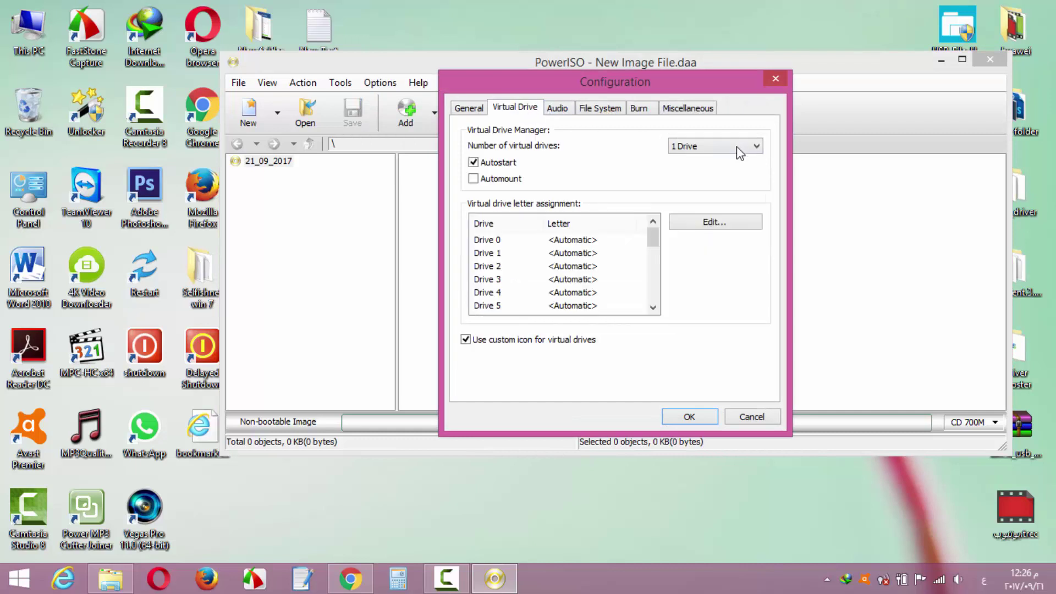
pyautogui.click(741, 146)
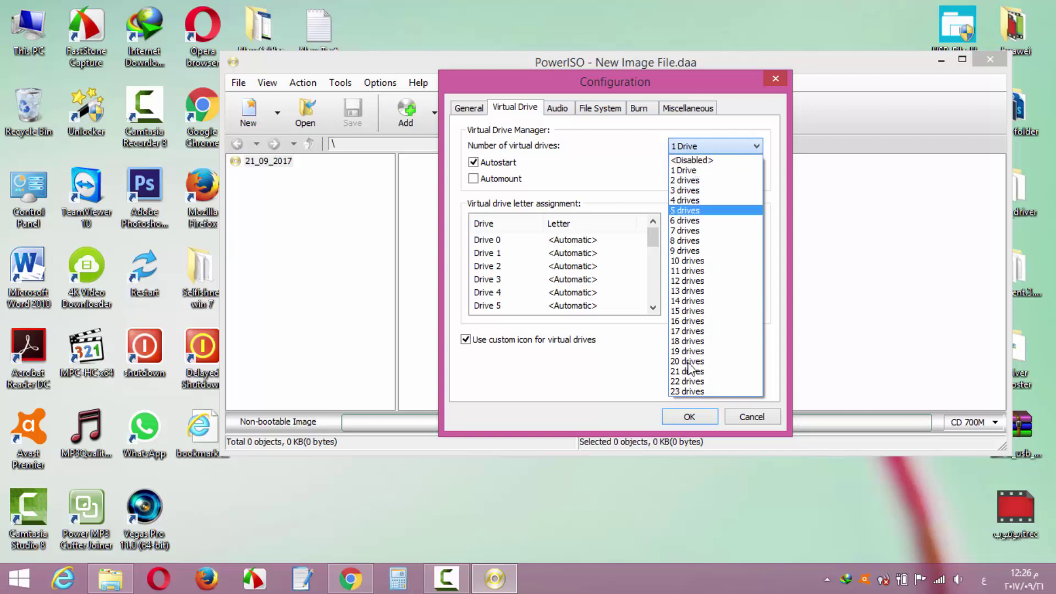
pyautogui.click(675, 171)
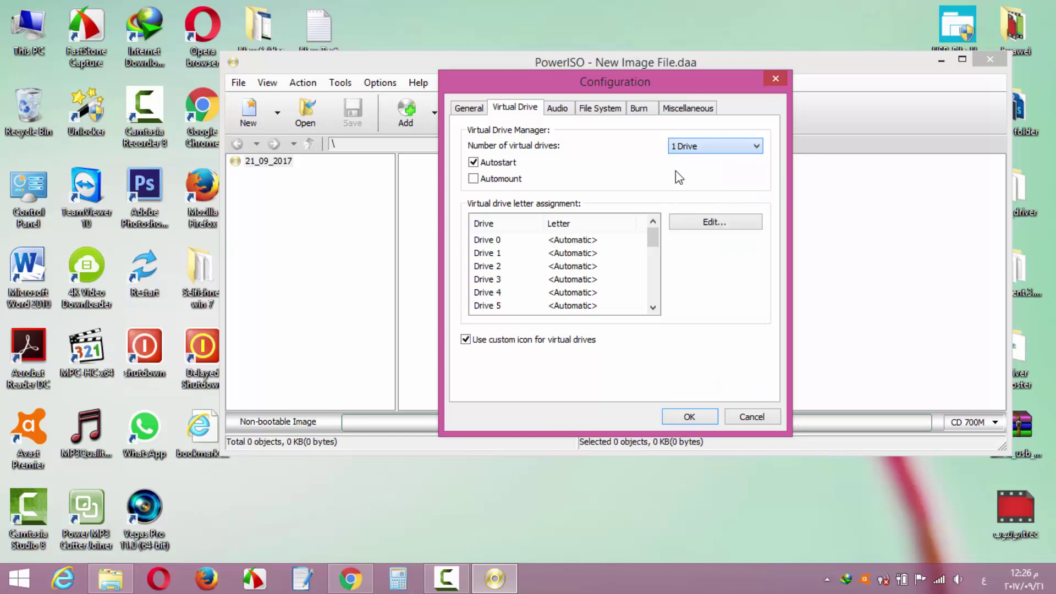
pyautogui.click(782, 78)
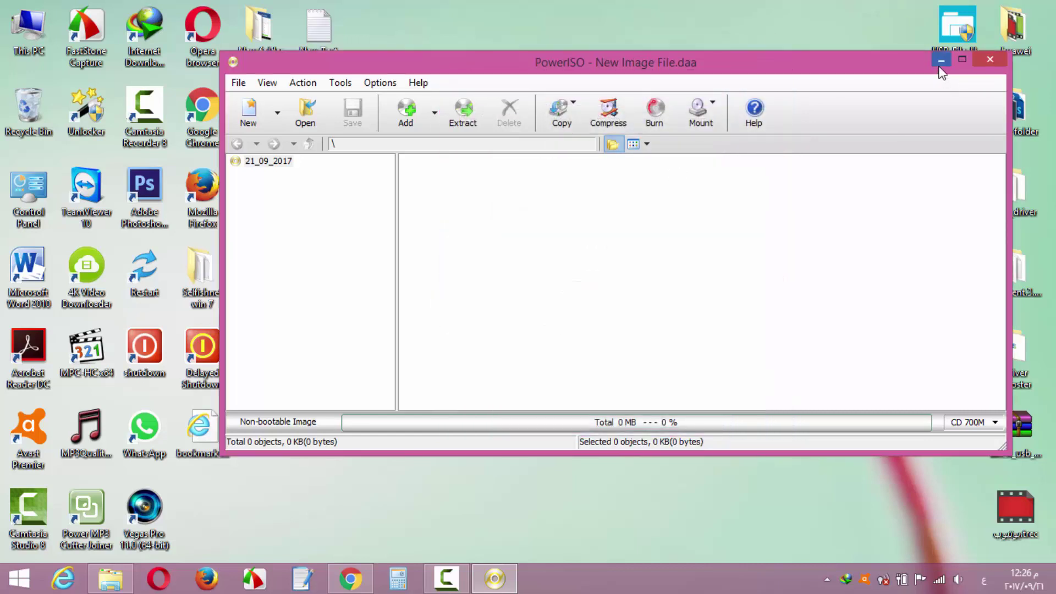
# Minimize PowerISO, return to This PC and select the virtual CD Drive (F:).
pyautogui.click(941, 61)
pyautogui.click(113, 578)
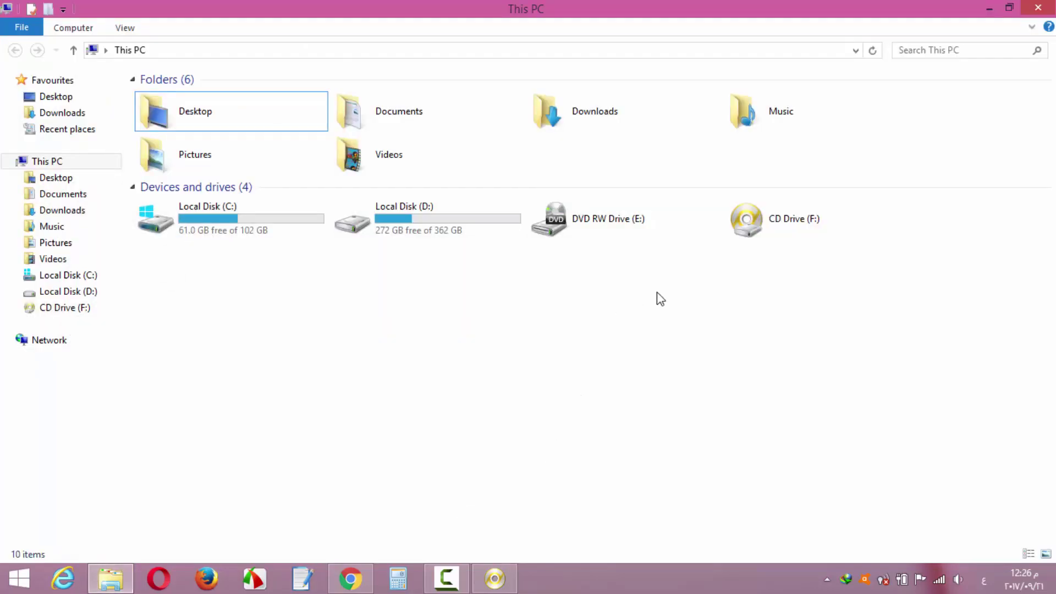
pyautogui.moveTo(862, 255); pyautogui.dragTo(727, 202)
pyautogui.click(713, 294)
pyautogui.moveTo(919, 297); pyautogui.dragTo(737, 201)
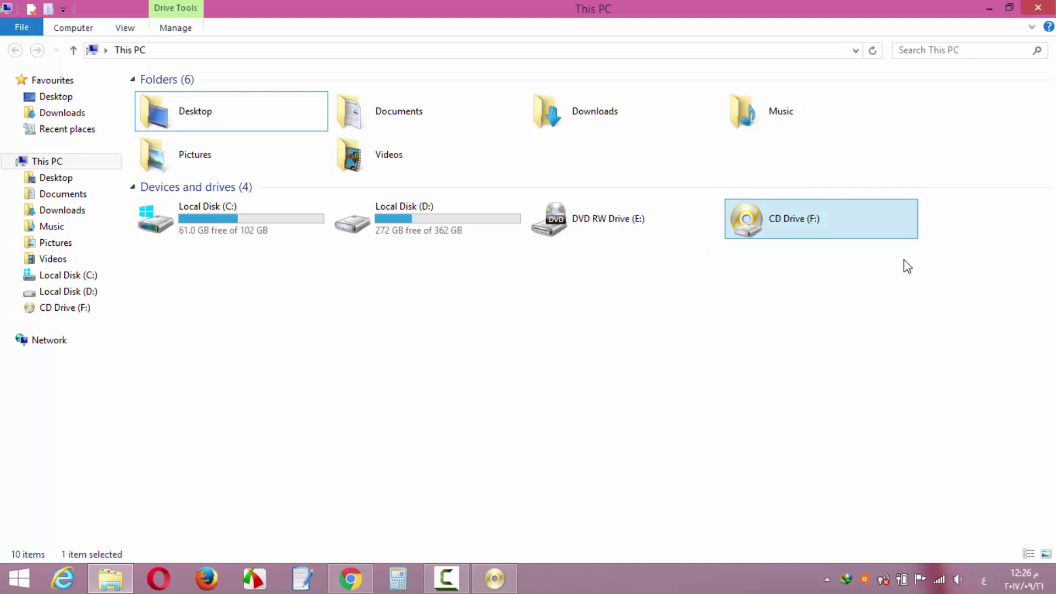
pyautogui.moveTo(905, 267); pyautogui.dragTo(725, 199)
pyautogui.click(754, 335)
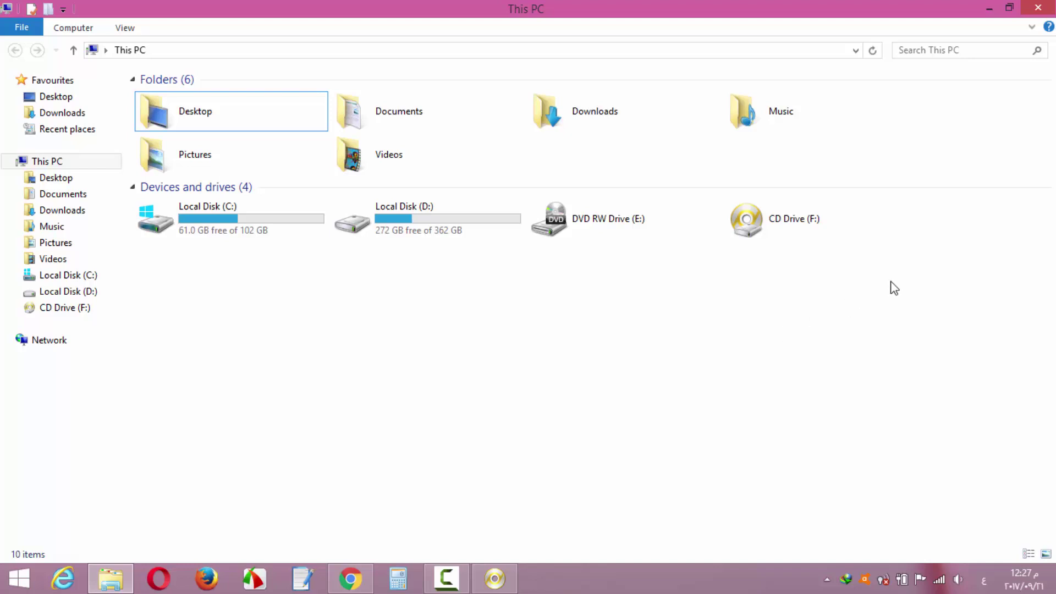
pyautogui.moveTo(898, 281); pyautogui.dragTo(728, 199)
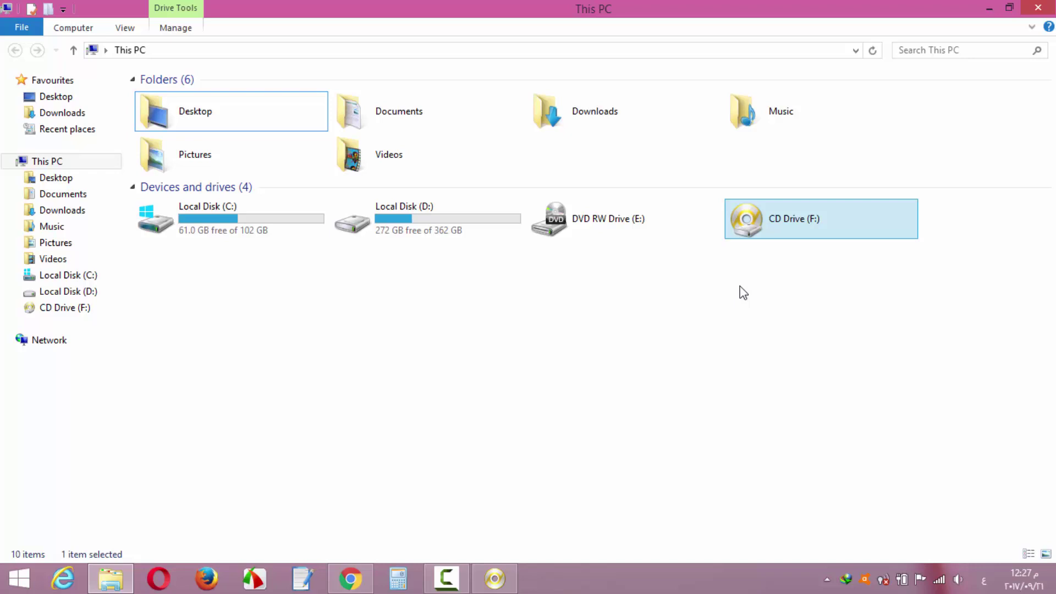
pyautogui.moveTo(910, 280); pyautogui.dragTo(725, 200)
# Open Local Disk (D:) and mount IR1_CENA_X64FREV_EN-GB_DV5.iso to virtual drive F: with PowerISO.
pyautogui.doubleClick(460, 218)
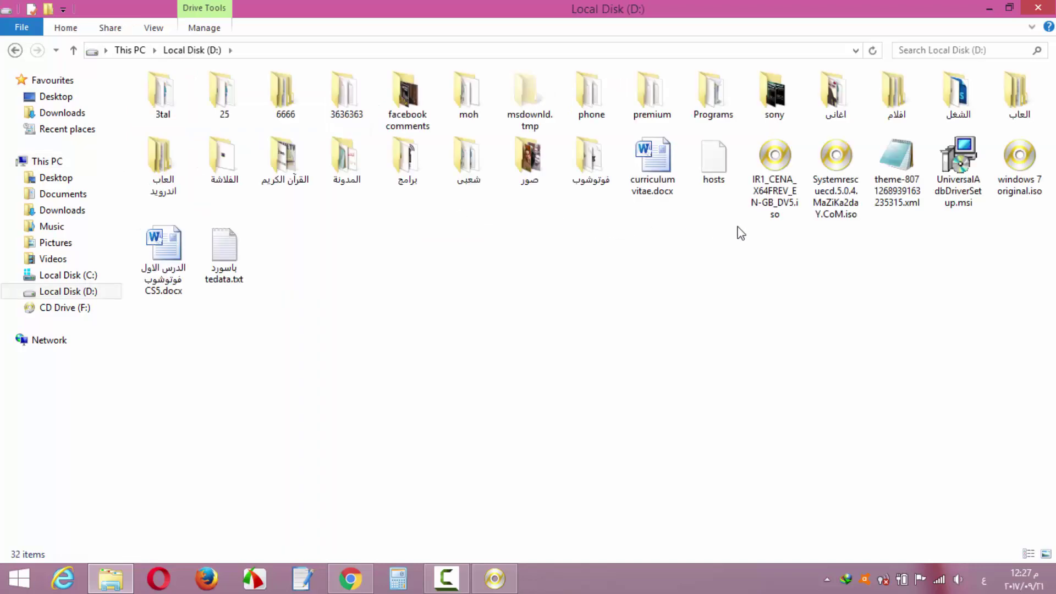
pyautogui.moveTo(802, 252); pyautogui.dragTo(748, 137)
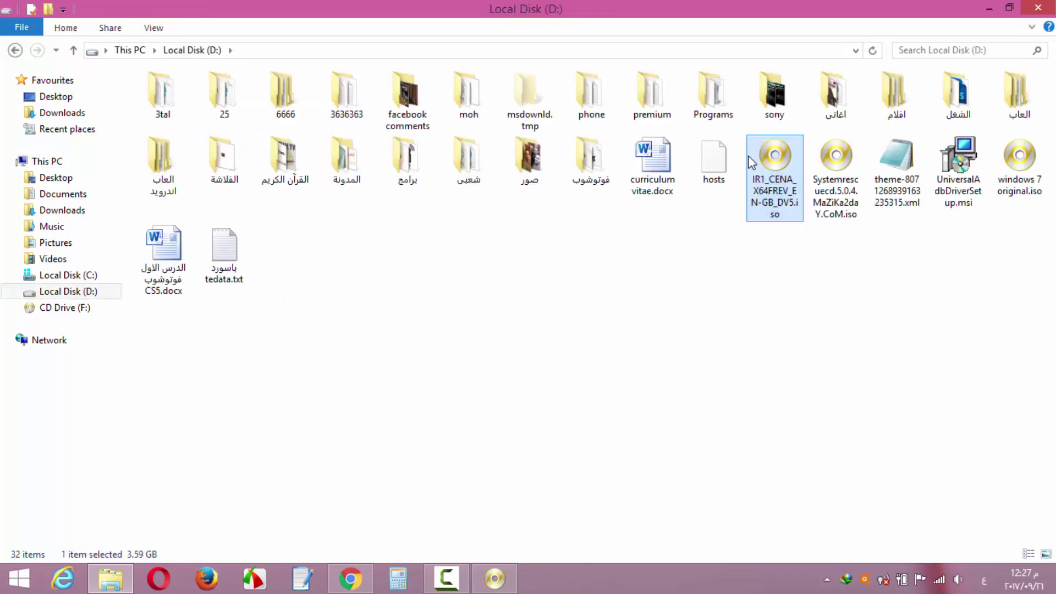
pyautogui.moveTo(781, 284); pyautogui.dragTo(777, 145)
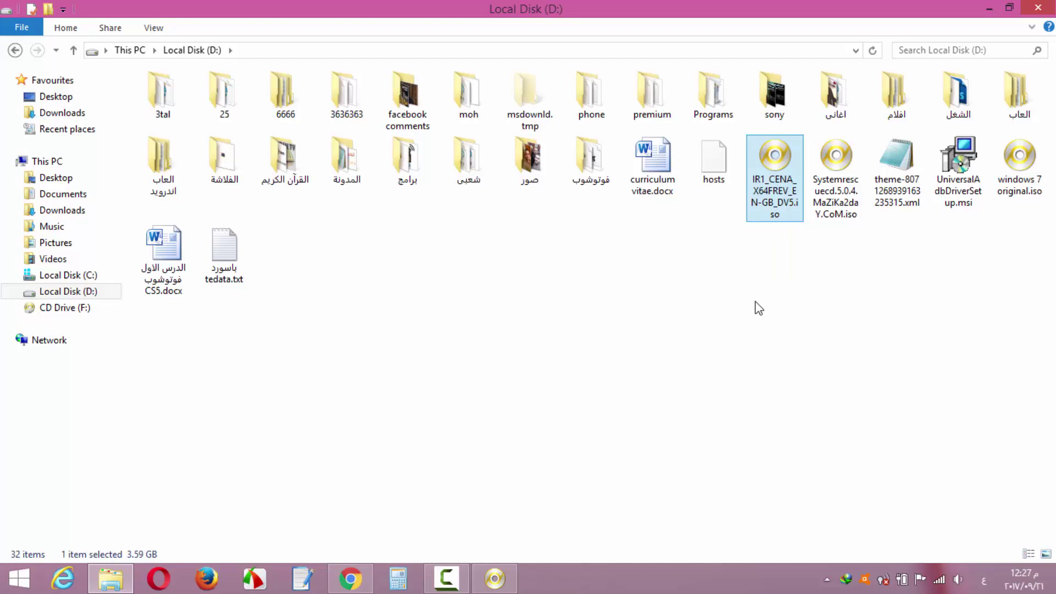
pyautogui.rightClick(774, 168)
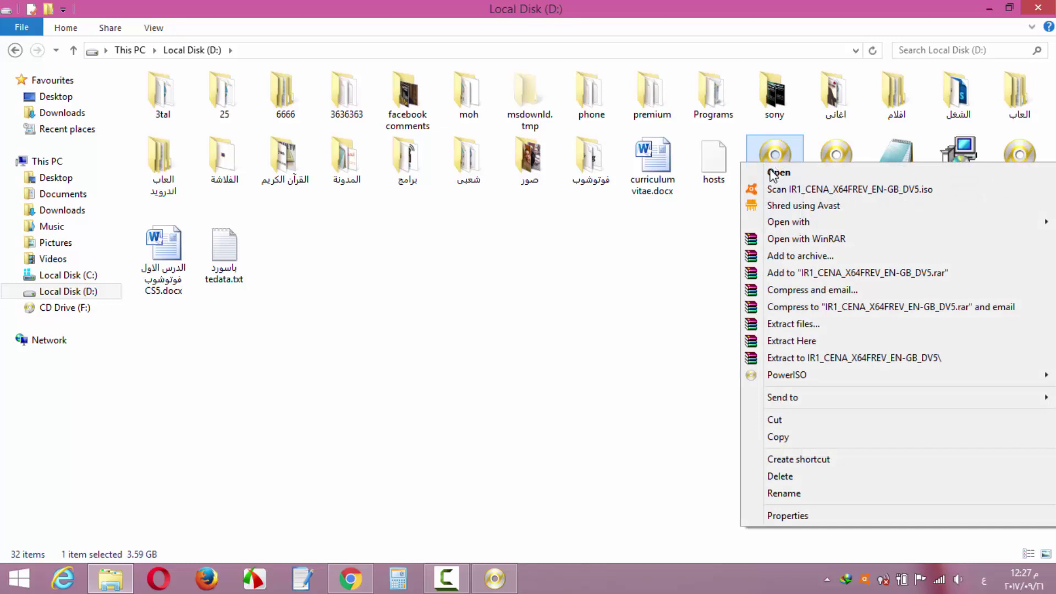
pyautogui.moveTo(802, 376)
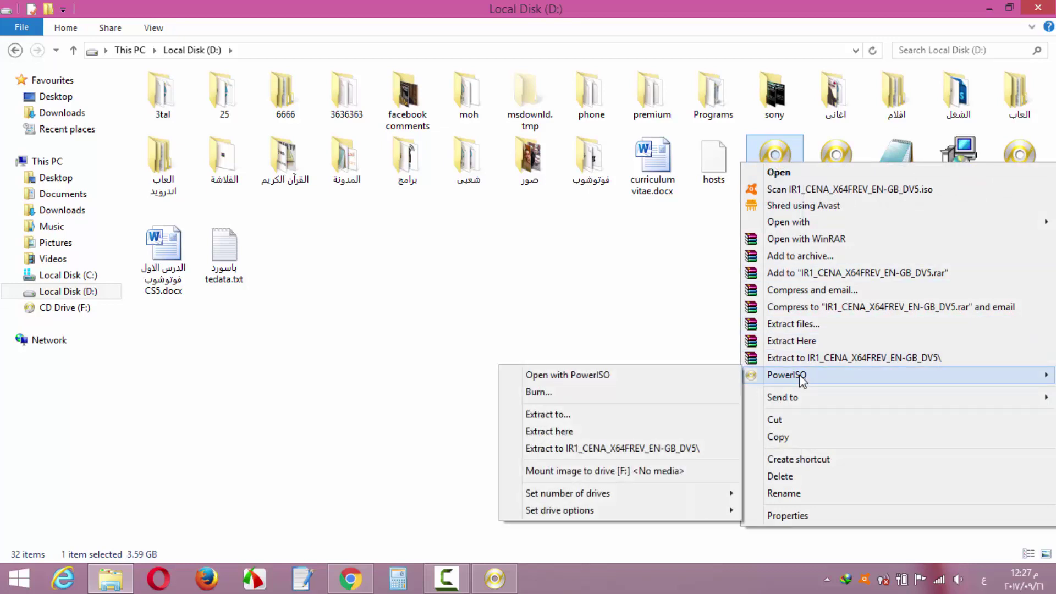
pyautogui.click(628, 480)
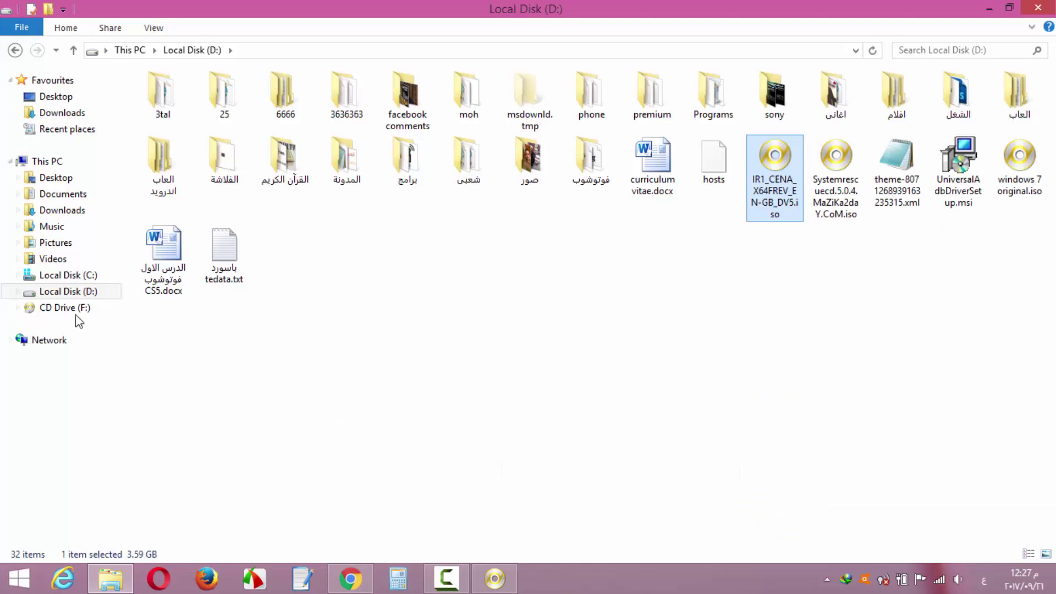
# Open the mounted CD Drive (F:) from This PC in a new window and select all its files and folders.
pyautogui.click(46, 161)
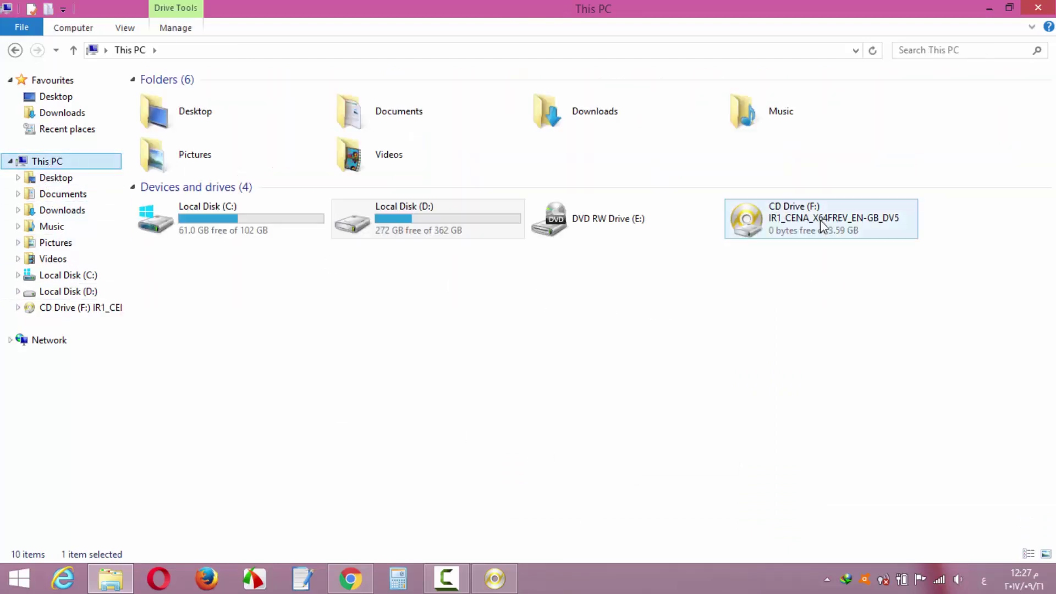
pyautogui.click(822, 226)
pyautogui.moveTo(856, 230)
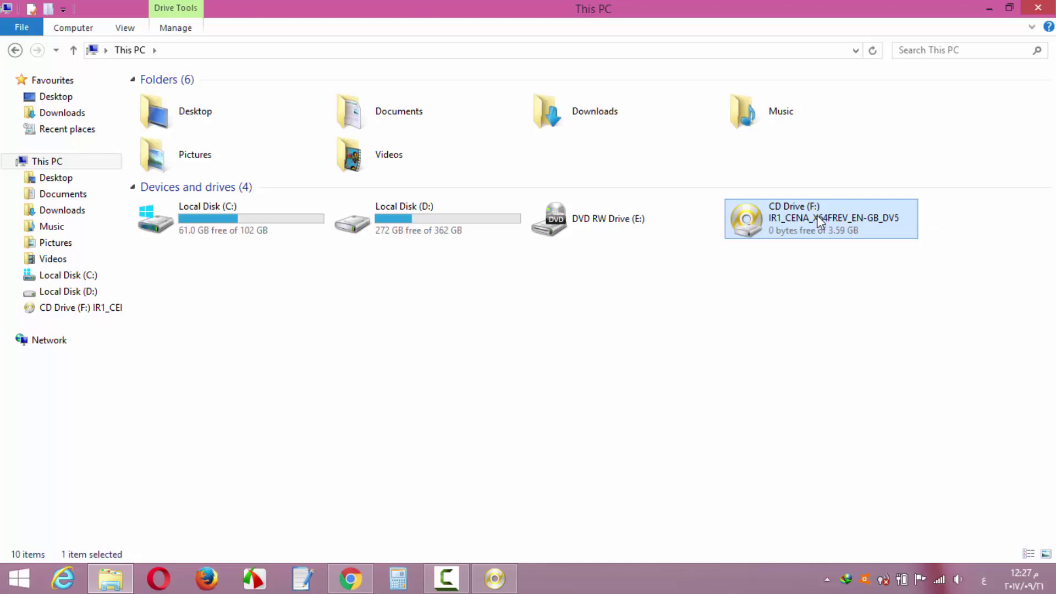
pyautogui.rightClick(848, 226)
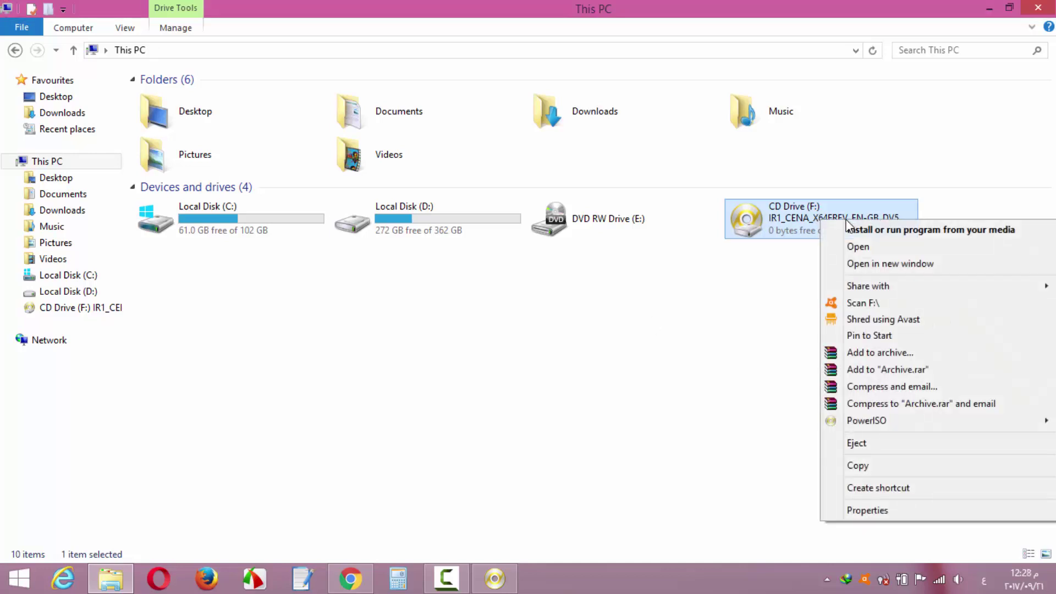
pyautogui.click(864, 263)
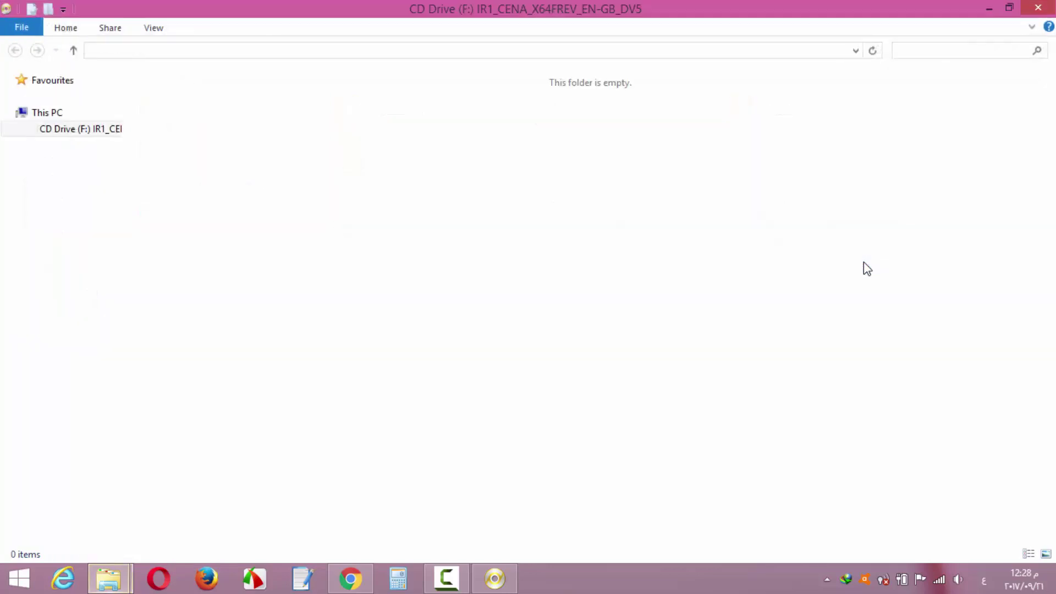
pyautogui.moveTo(653, 236); pyautogui.dragTo(150, 83)
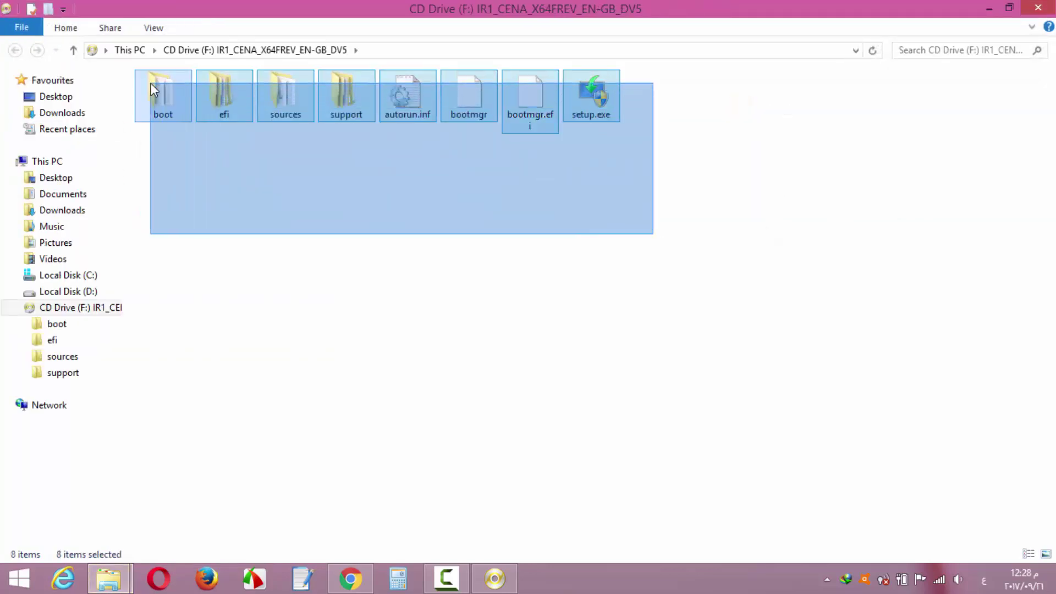
# Look over all the files and folders in the mounted CD Drive (F:), ending with only setup.exe selected.
pyautogui.click(276, 224)
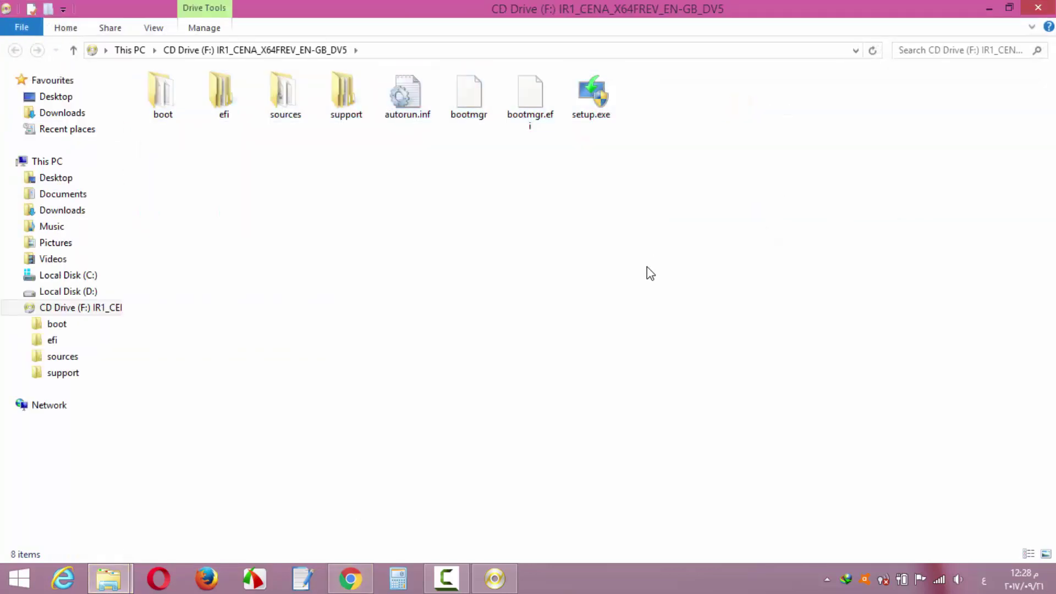
pyautogui.moveTo(655, 256); pyautogui.dragTo(166, 95)
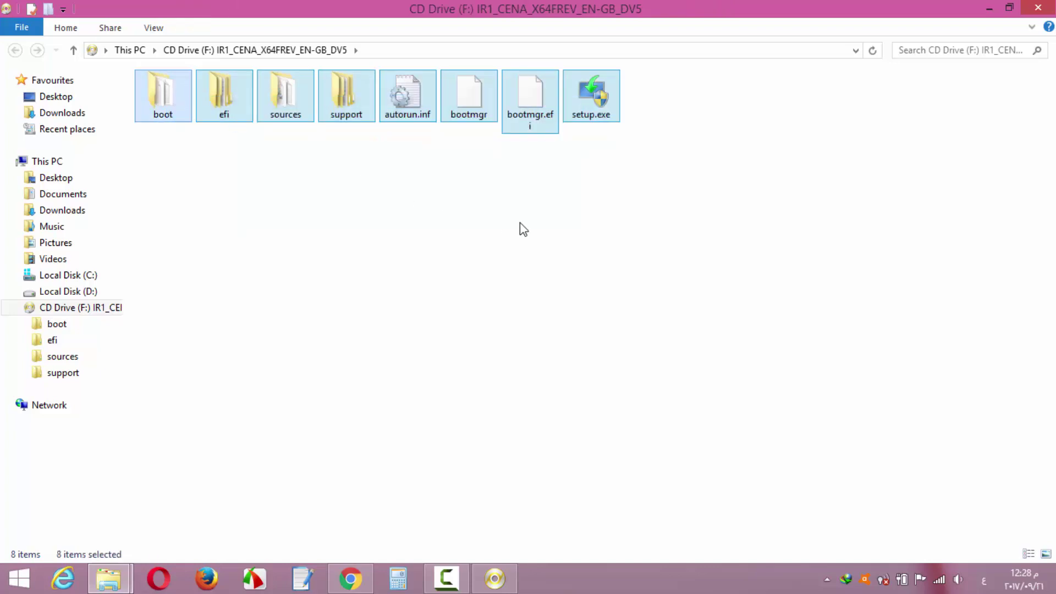
pyautogui.click(521, 262)
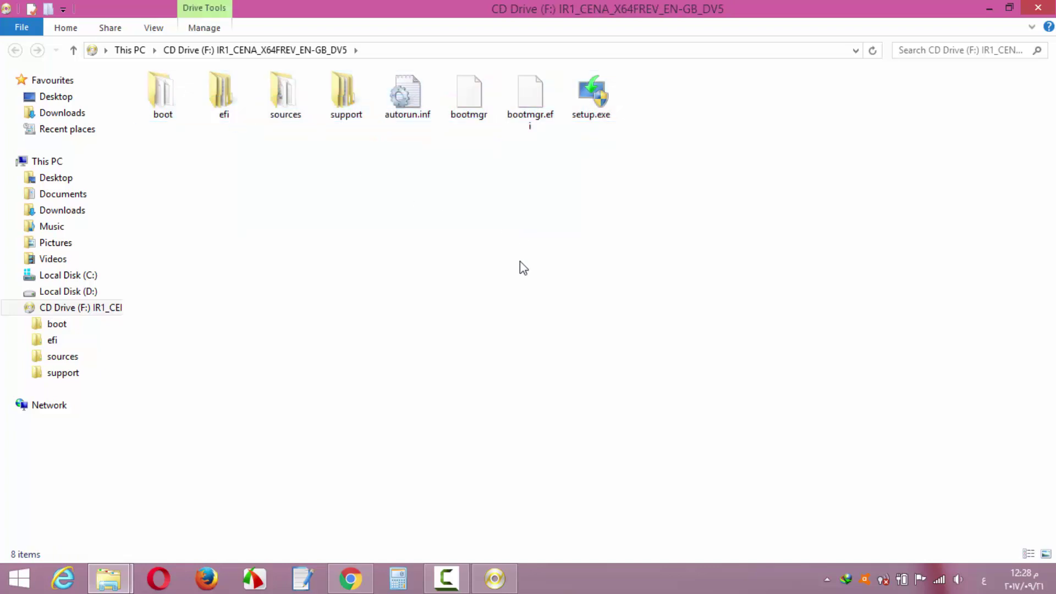
pyautogui.click(605, 122)
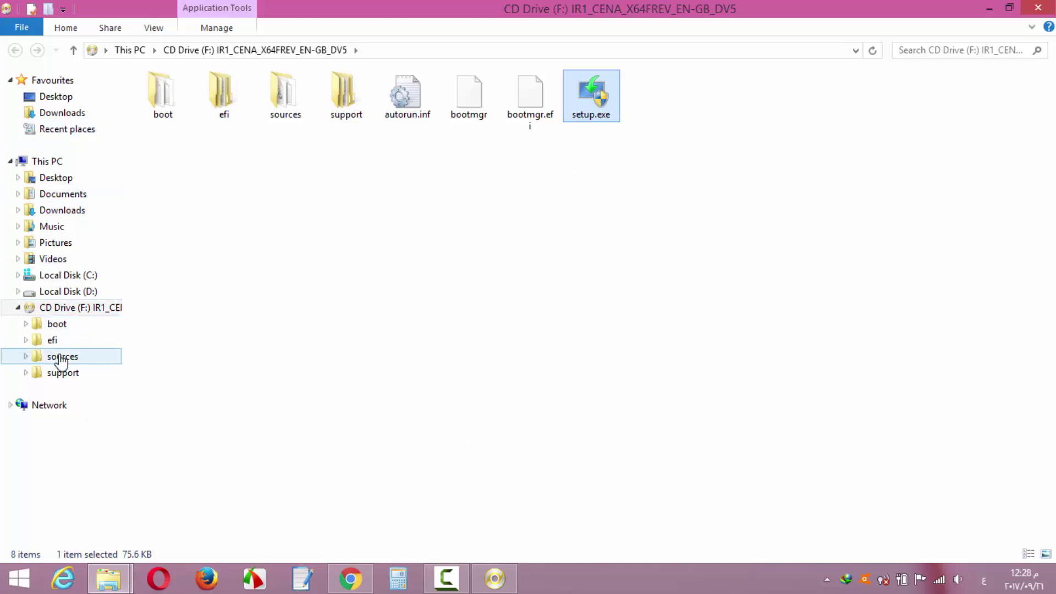
# Return to This PC, unmount the image from CD Drive (F:) with PowerISO, and refresh the view.
pyautogui.click(52, 163)
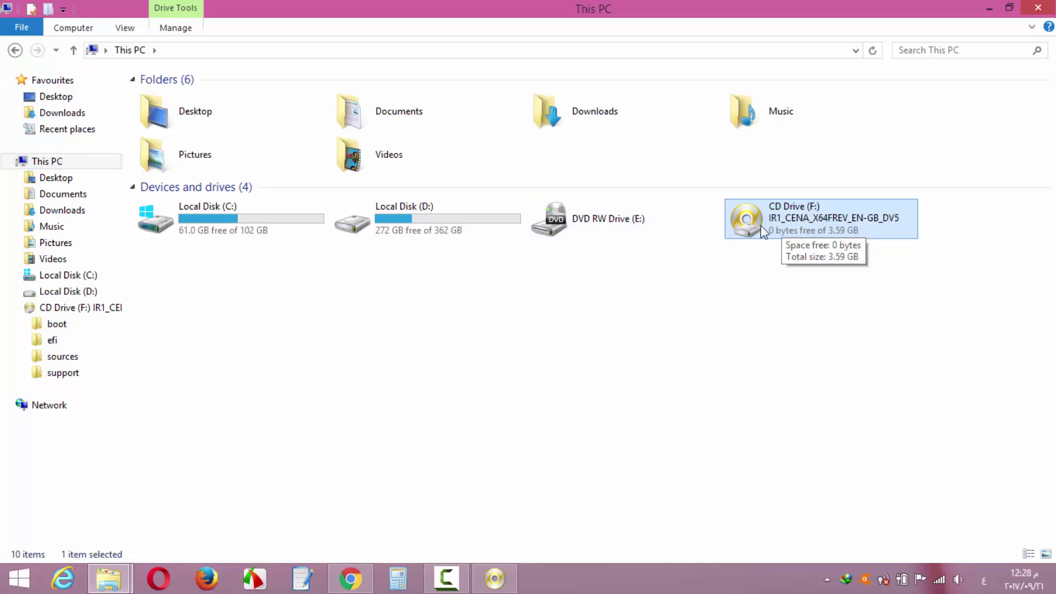
pyautogui.rightClick(795, 222)
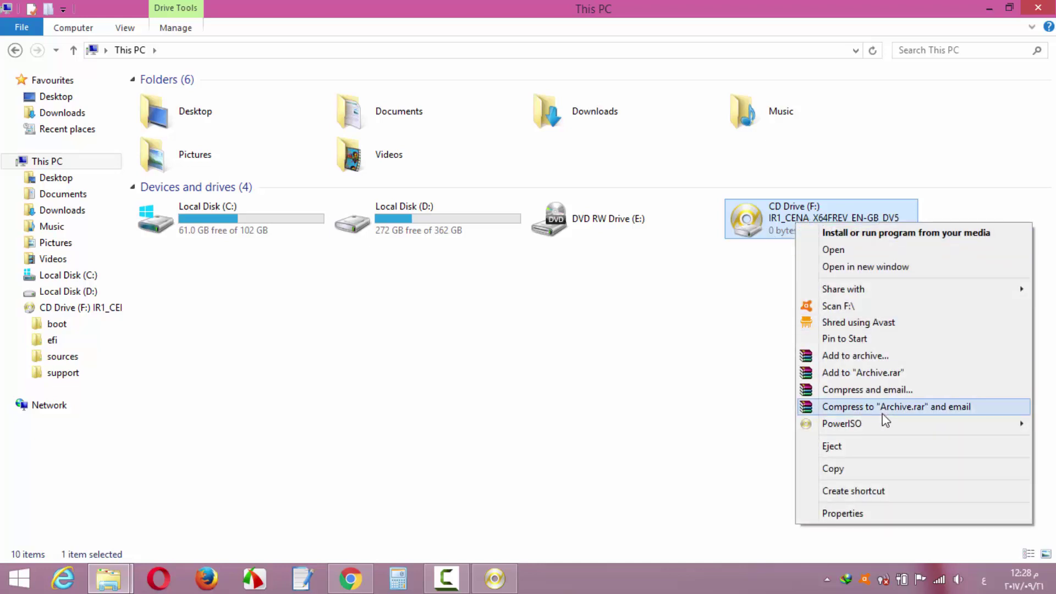
pyautogui.moveTo(884, 424)
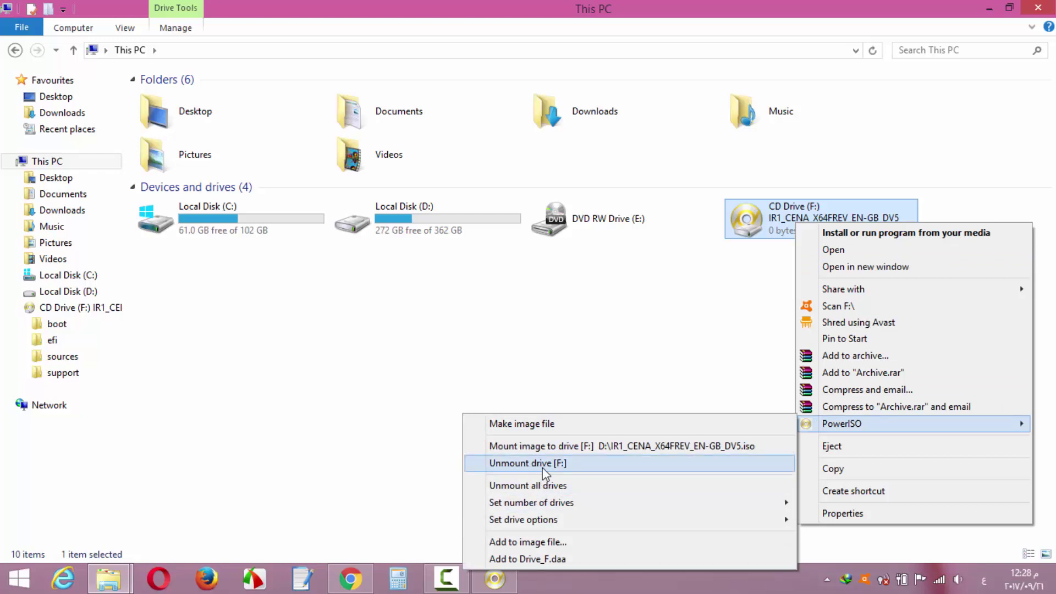
pyautogui.click(585, 392)
pyautogui.rightClick(825, 218)
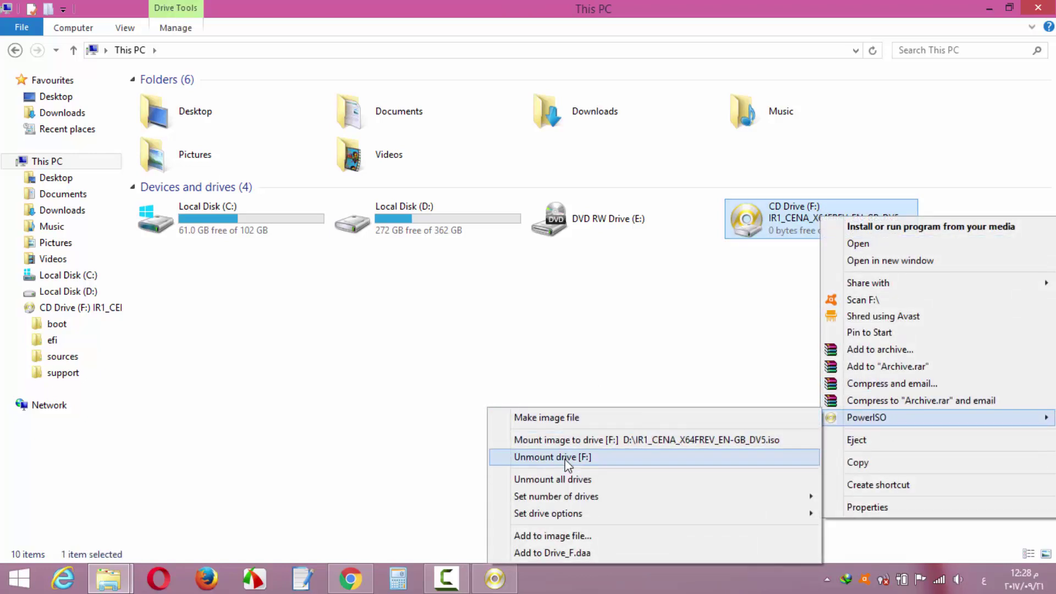
pyautogui.click(568, 457)
pyautogui.rightClick(698, 334)
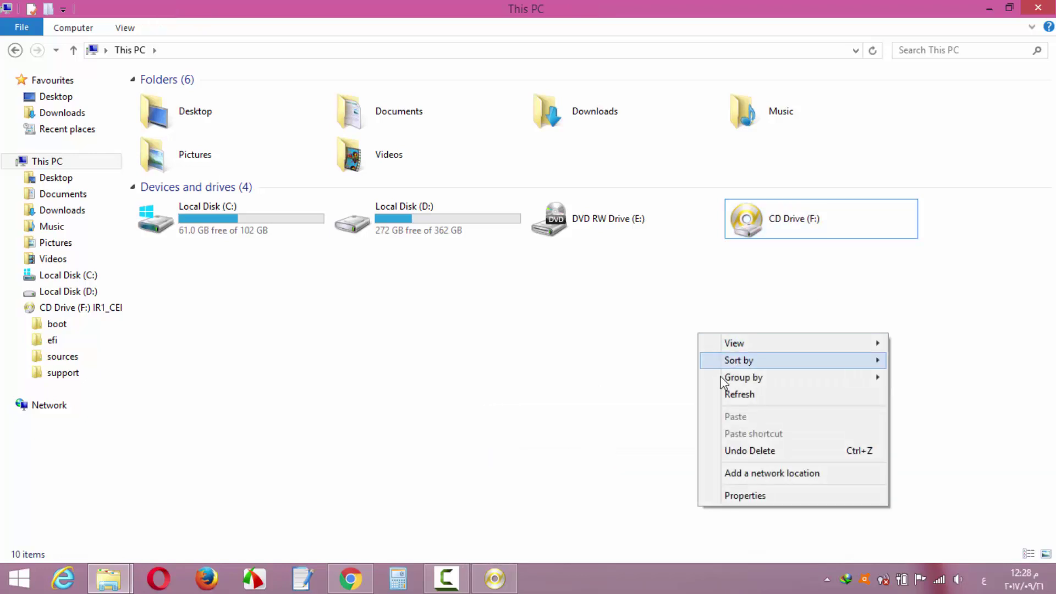
pyautogui.click(732, 393)
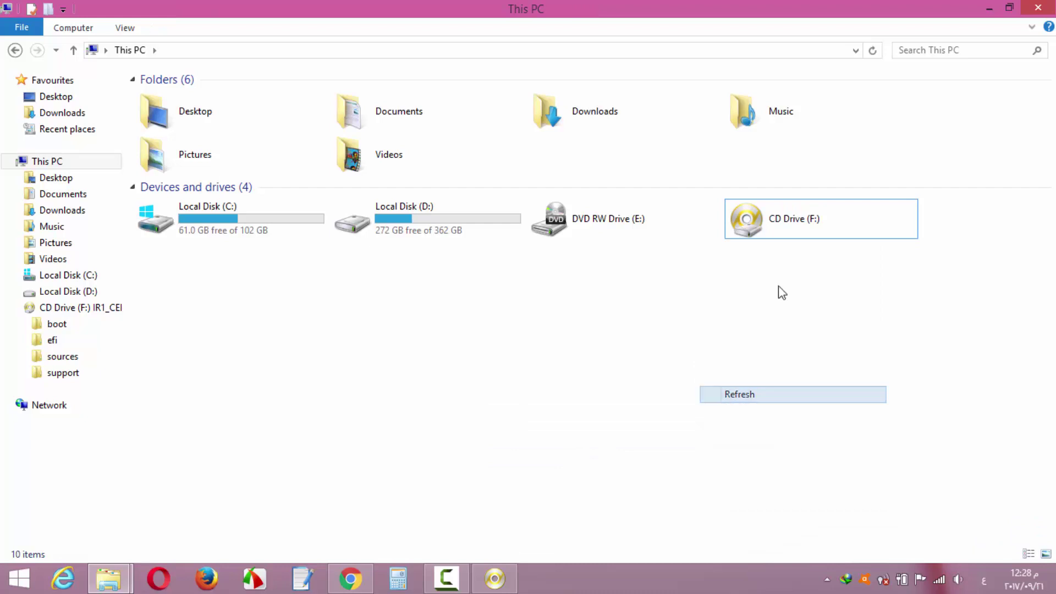
# Try to open the unmounted CD Drive (F:), dismiss the message, and reselect the drive.
pyautogui.doubleClick(789, 232)
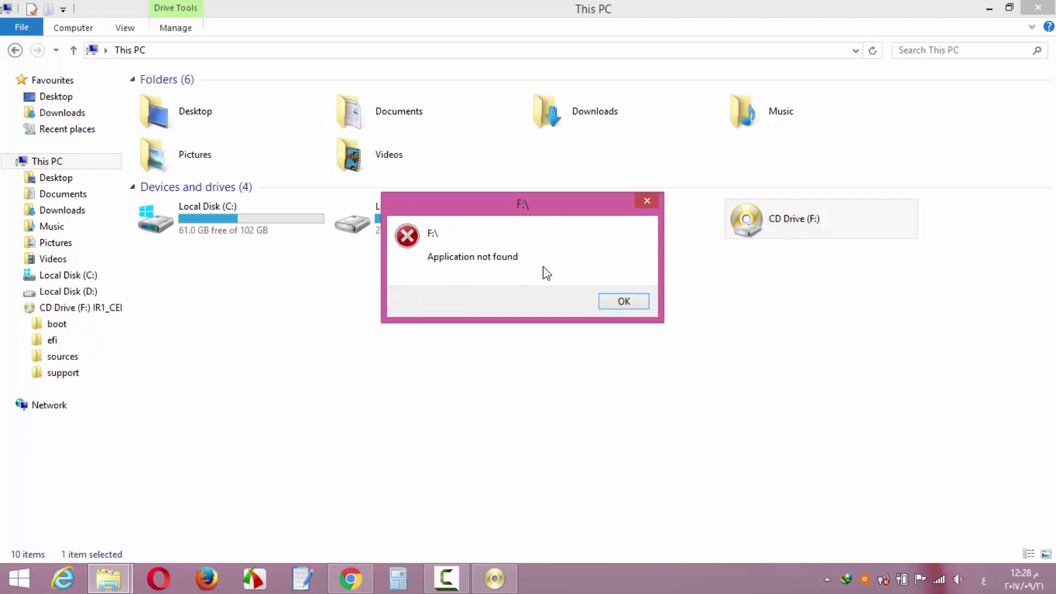
pyautogui.click(622, 304)
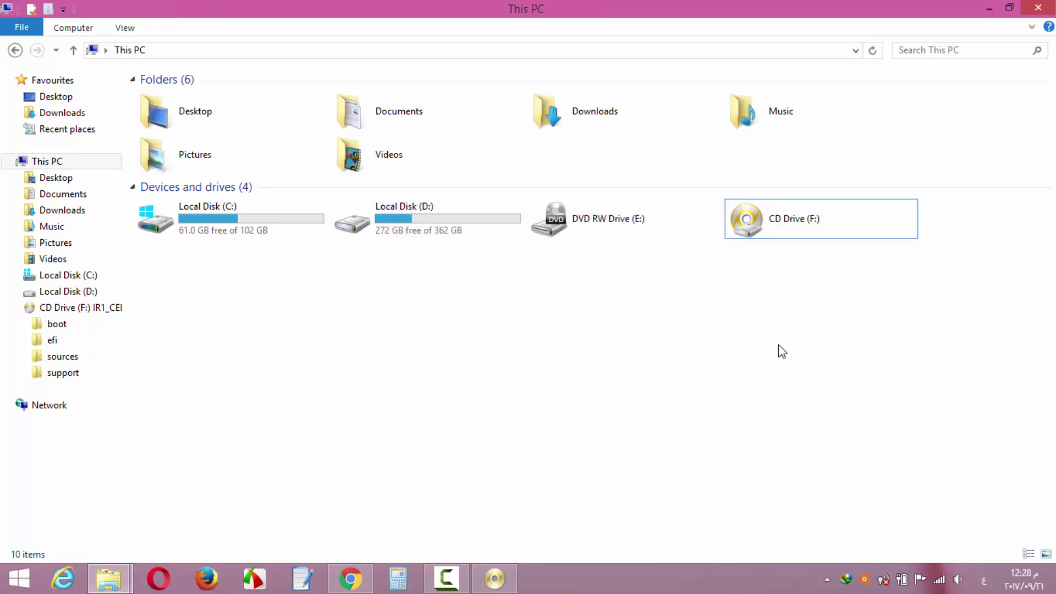
pyautogui.moveTo(903, 311); pyautogui.dragTo(802, 303)
pyautogui.moveTo(953, 297); pyautogui.dragTo(725, 204)
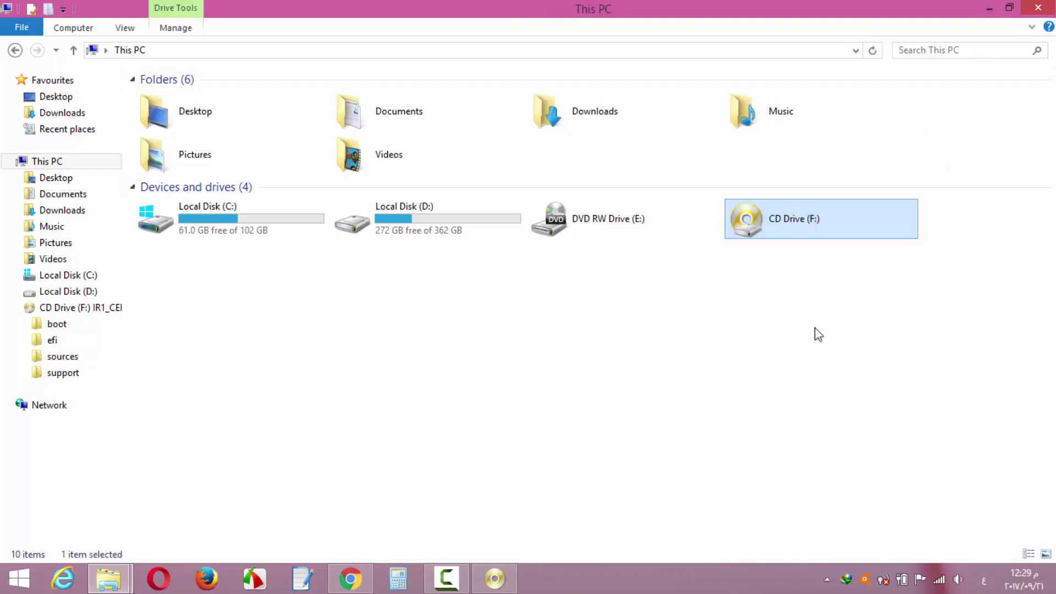
pyautogui.click(816, 332)
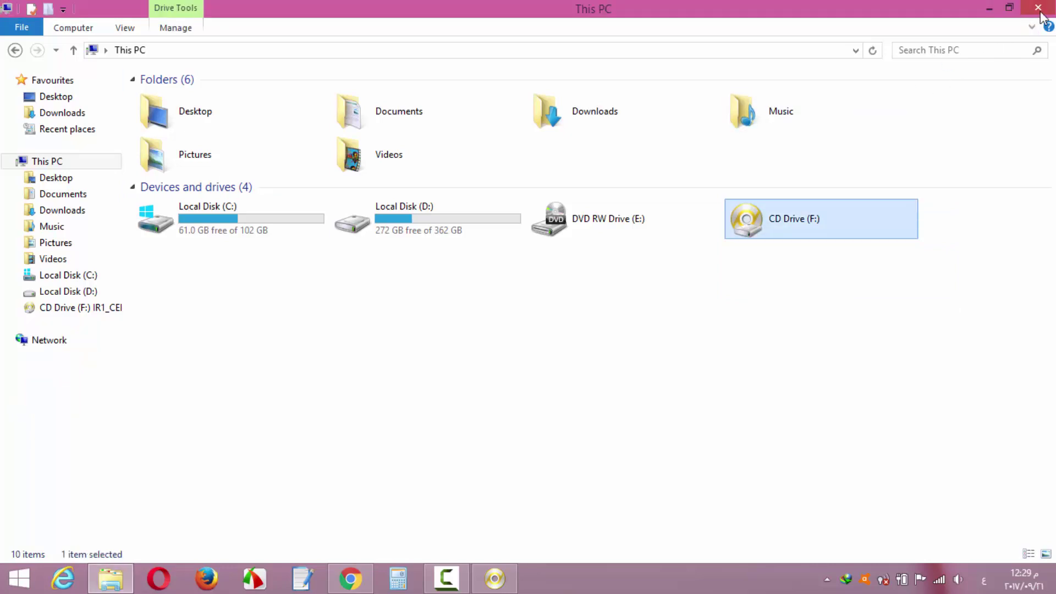
# Close the This PC window, switch to PowerISO, and reposition its window on the desktop.
pyautogui.click(1039, 7)
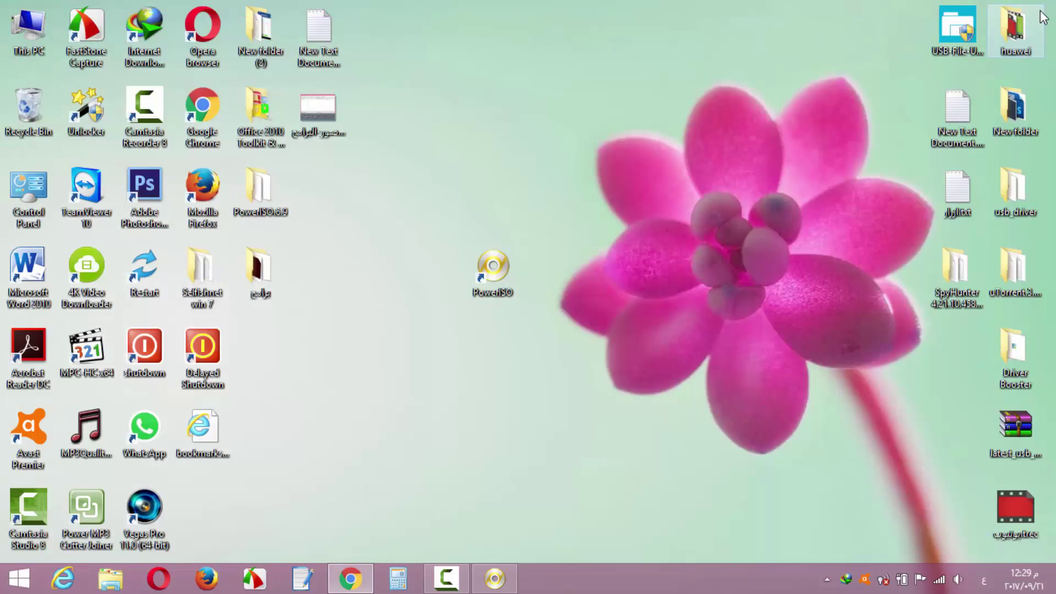
pyautogui.click(495, 579)
pyautogui.moveTo(651, 64); pyautogui.dragTo(649, 96)
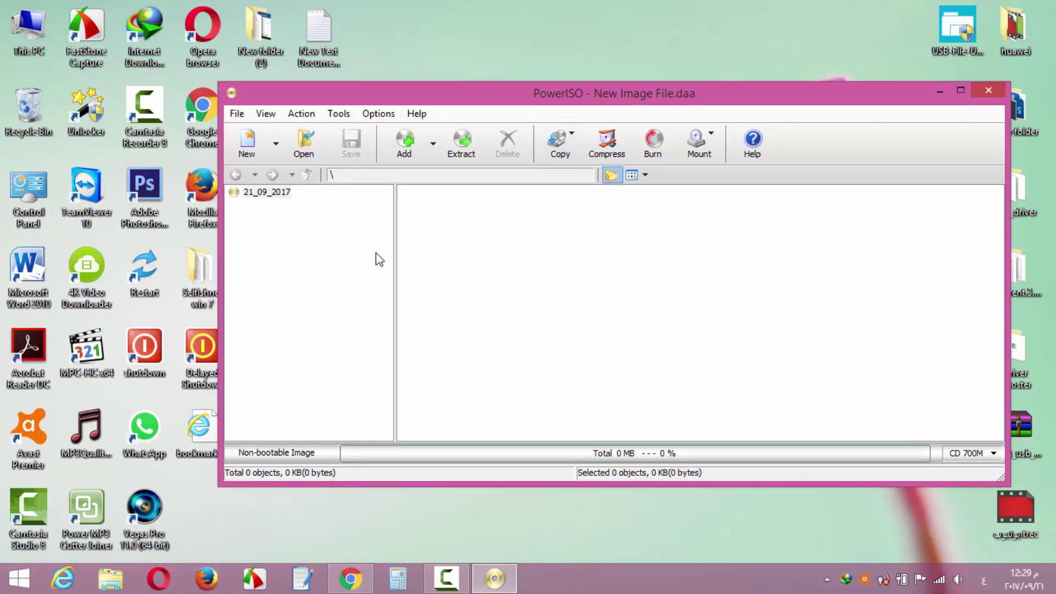
pyautogui.moveTo(486, 97); pyautogui.dragTo(478, 97)
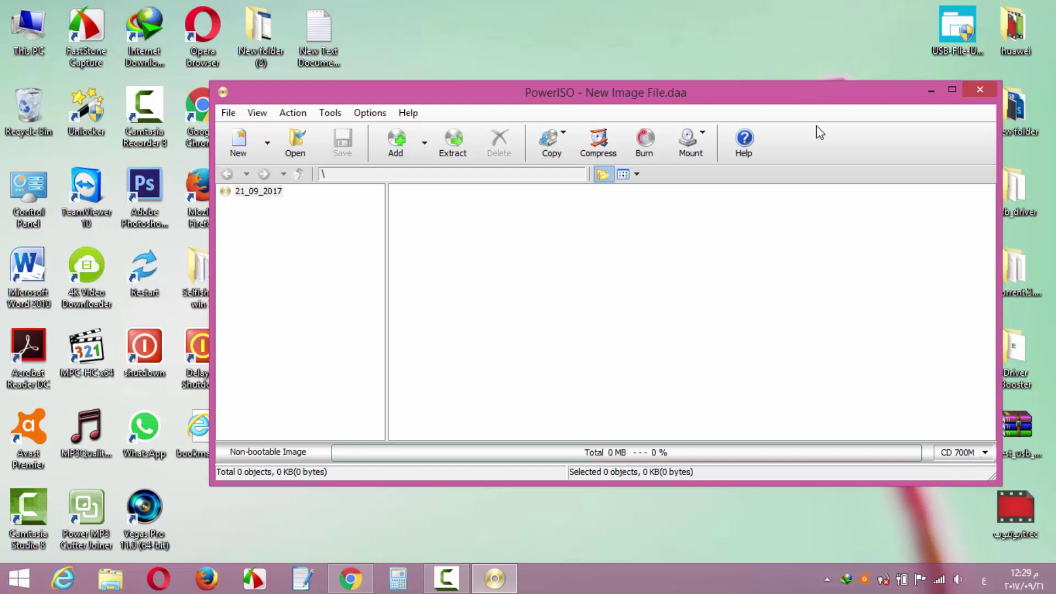
# Try the DVD 4.7G disc size for the new image, and return it to CD 700M.
pyautogui.click(989, 453)
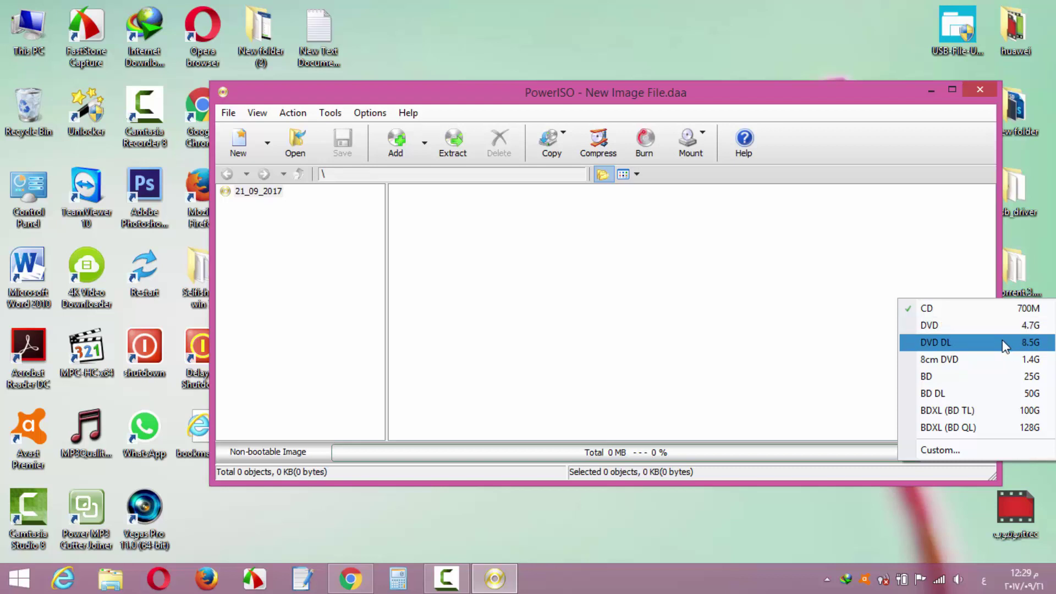
pyautogui.click(937, 331)
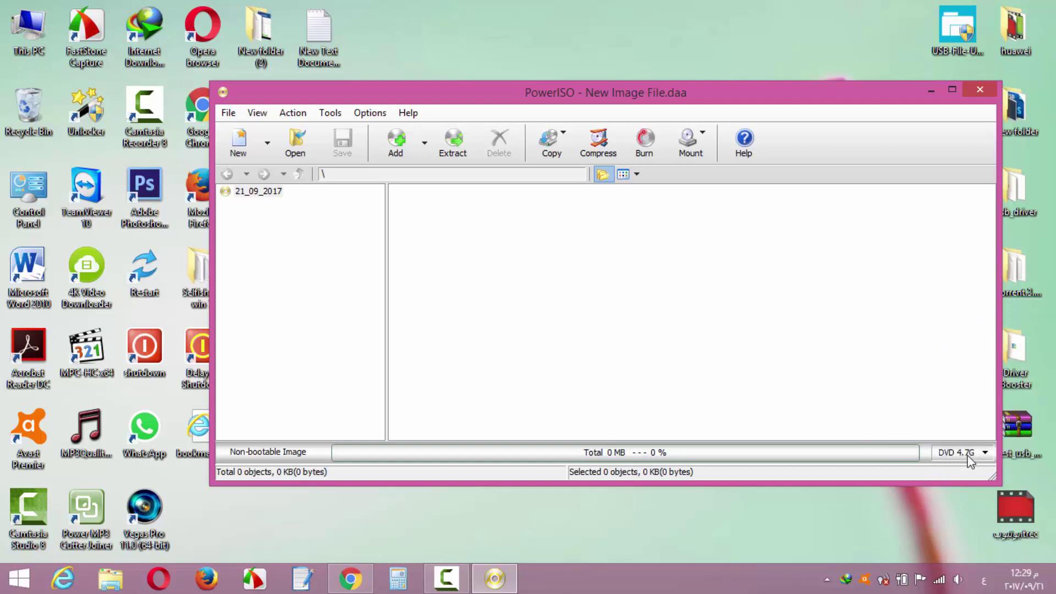
pyautogui.click(981, 451)
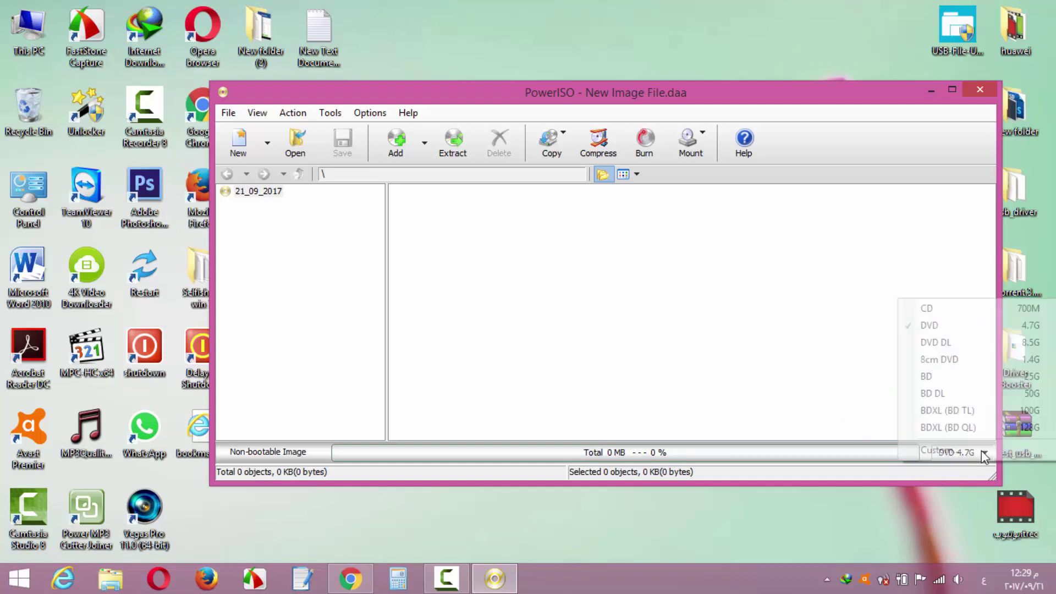
pyautogui.click(929, 308)
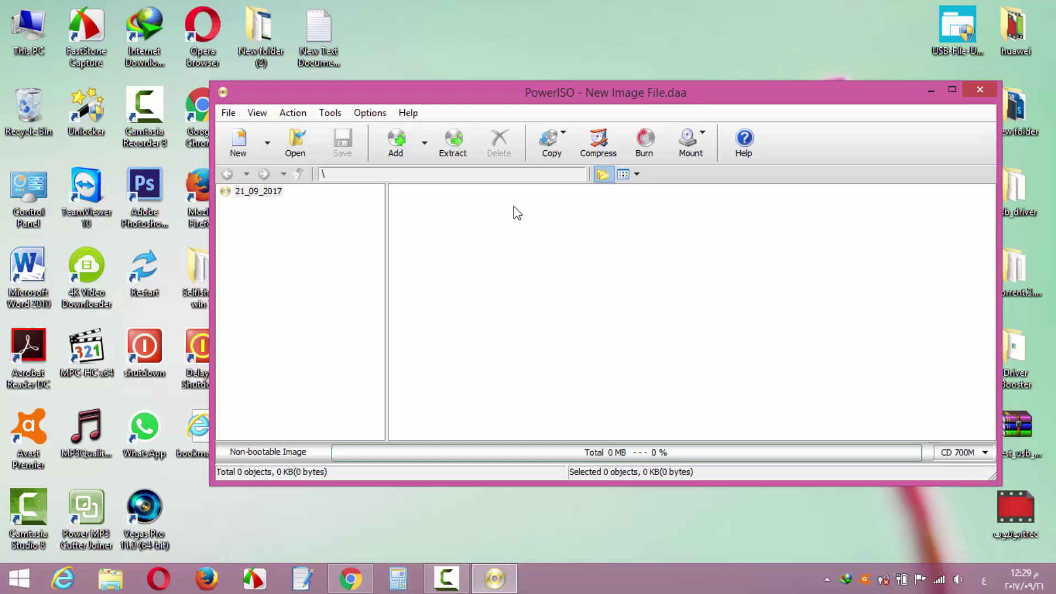
# Rename the new image's root label to the person's first name, entered in English letters.
pyautogui.click(301, 249)
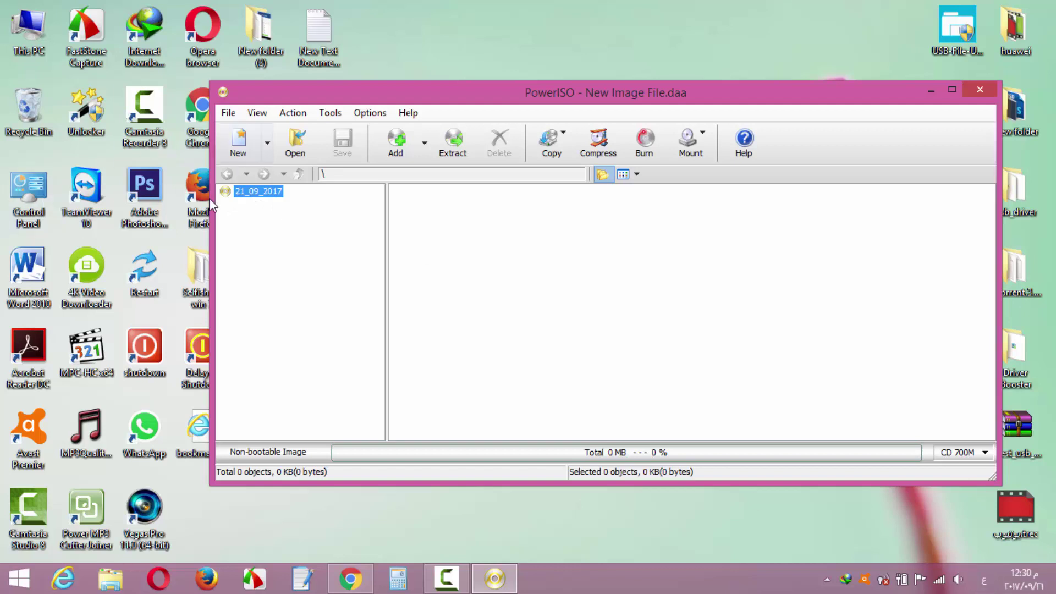
pyautogui.rightClick(255, 192)
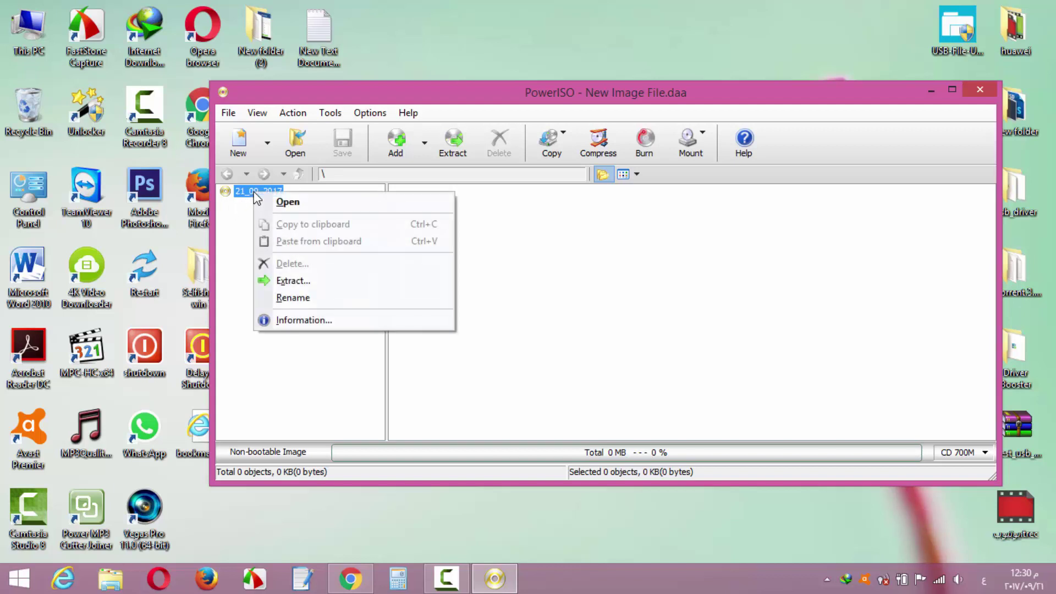
pyautogui.click(328, 298)
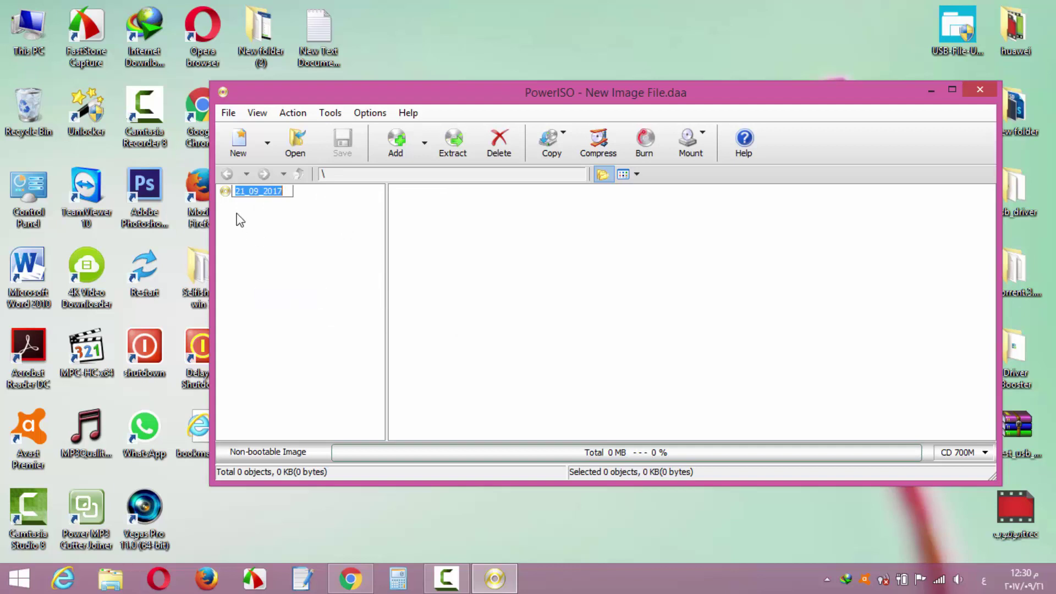
pyautogui.click(278, 190)
pyautogui.moveTo(286, 191); pyautogui.dragTo(232, 204)
pyautogui.hotkey('alt', 'shift')
pyautogui.write('mohamed')
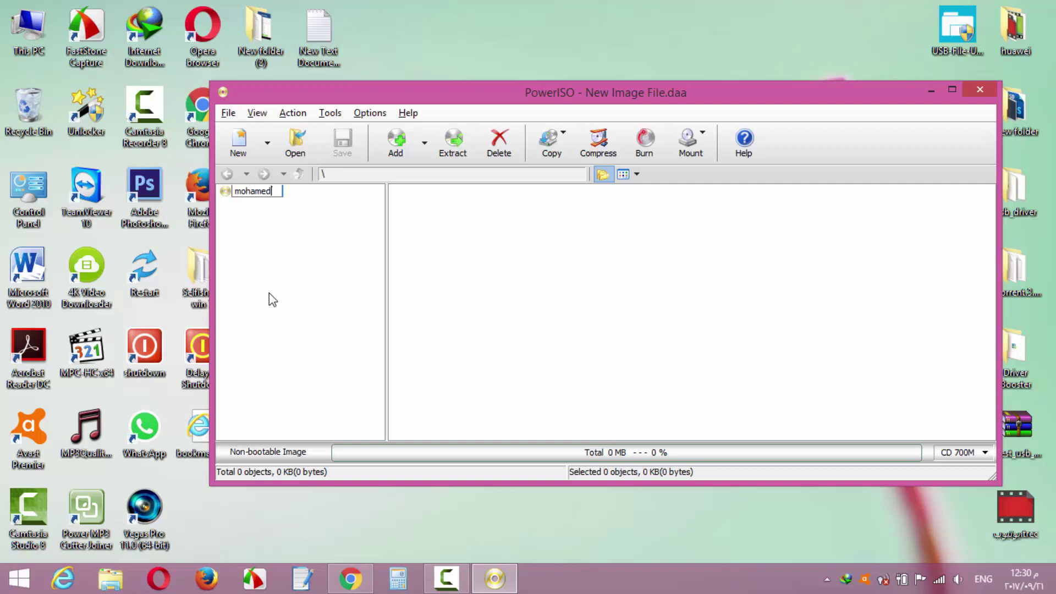
pyautogui.press('Return')
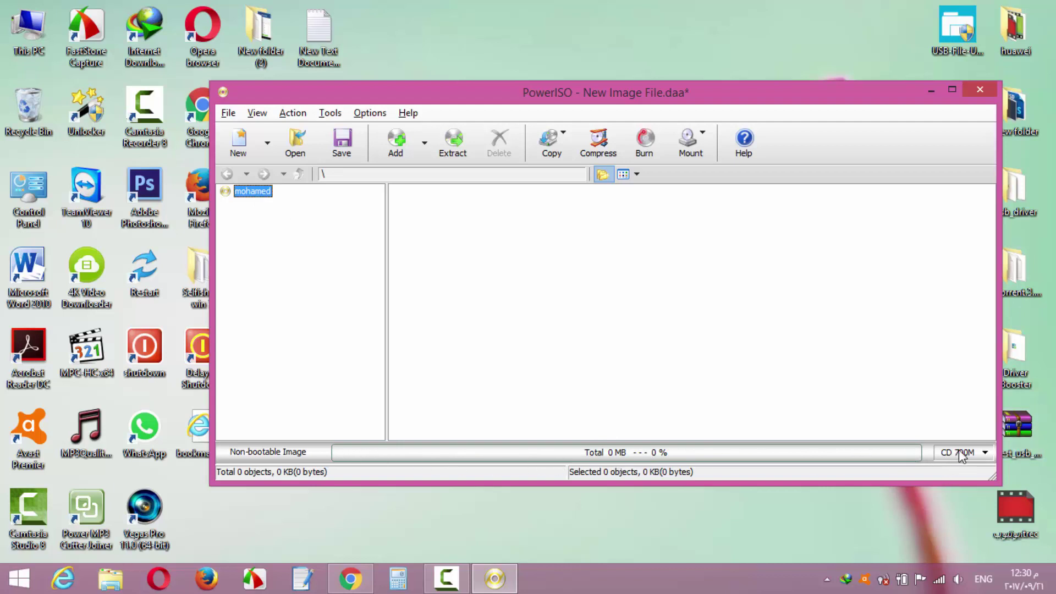
# Move the PowerISO window aside and add the desktop folder برامج to the new image.
pyautogui.moveTo(497, 102); pyautogui.dragTo(569, 110)
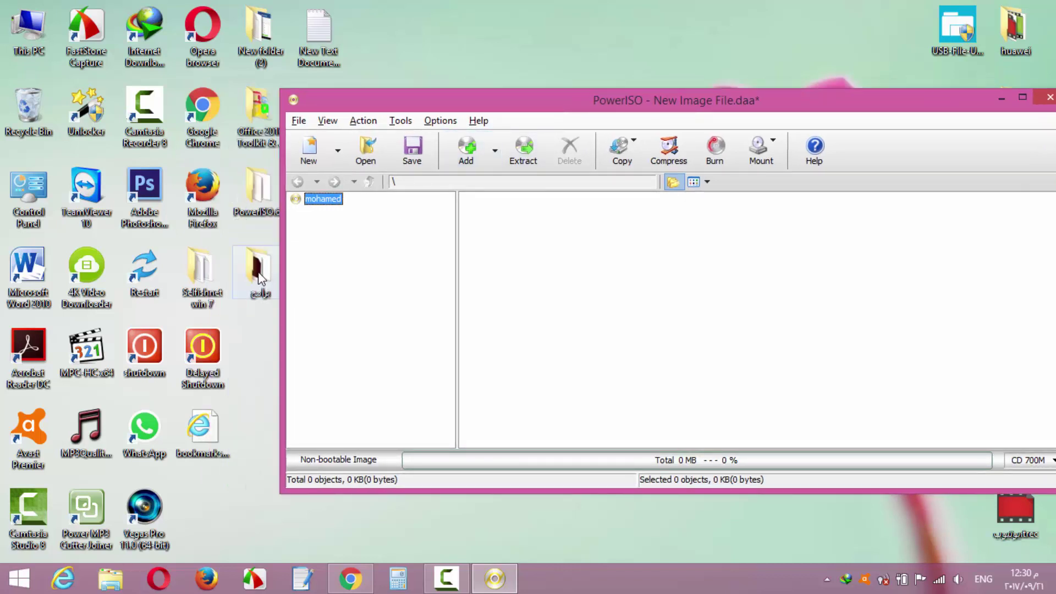
pyautogui.moveTo(260, 276); pyautogui.dragTo(362, 274)
pyautogui.moveTo(606, 276); pyautogui.dragTo(618, 275)
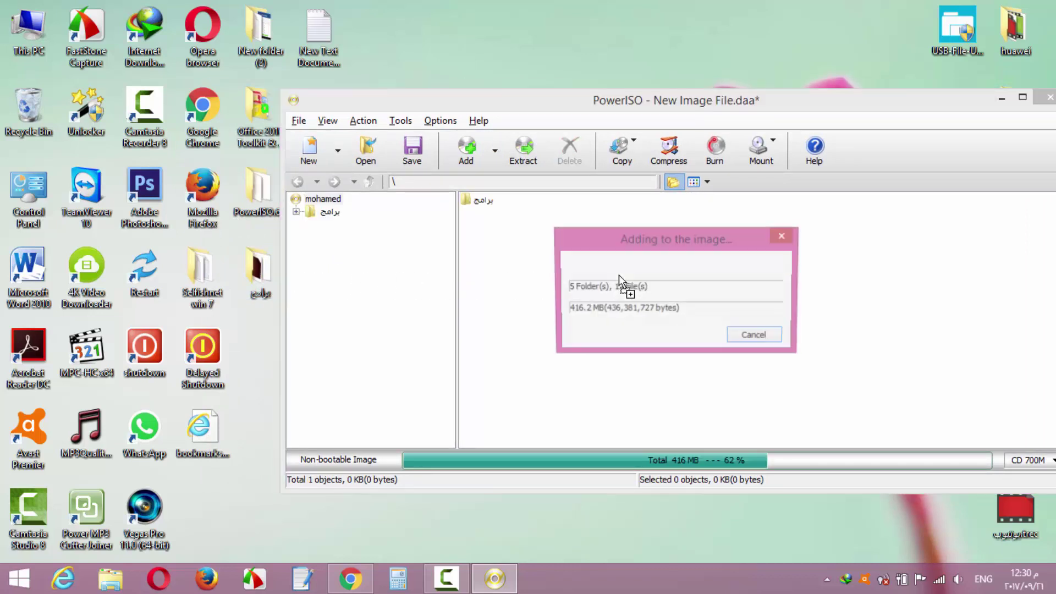
pyautogui.moveTo(667, 93); pyautogui.dragTo(615, 95)
pyautogui.moveTo(512, 108); pyautogui.dragTo(580, 108)
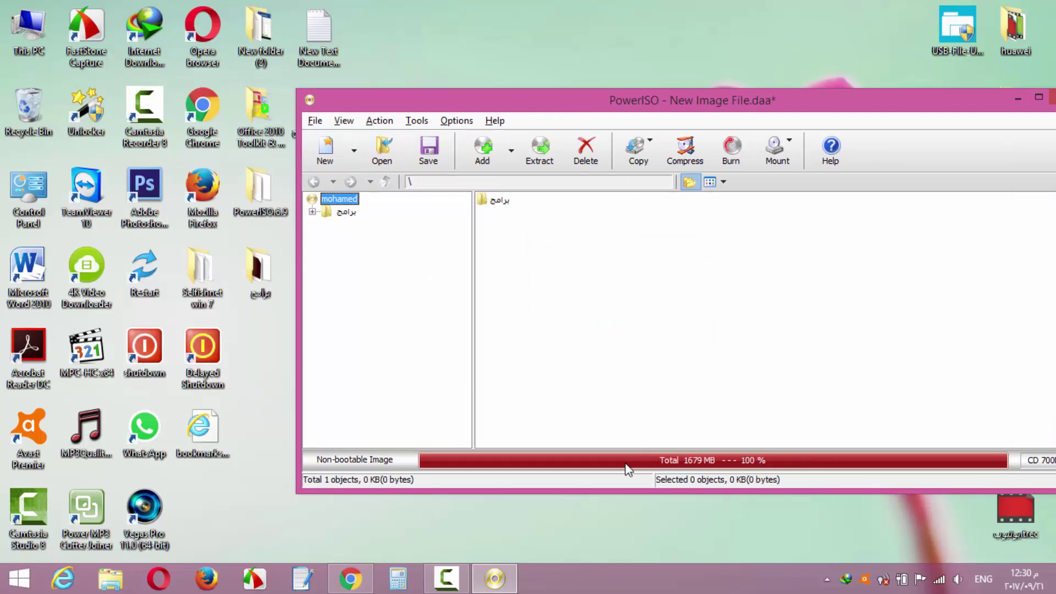
# Check the size of the desktop folder برامج in its properties, and close the dialog.
pyautogui.rightClick(259, 275)
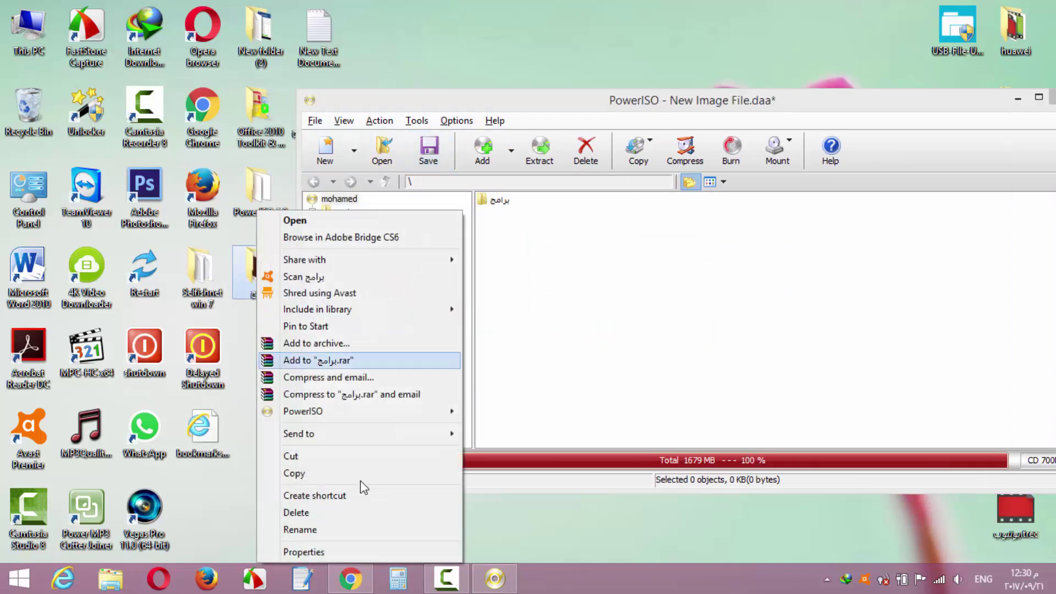
pyautogui.click(365, 553)
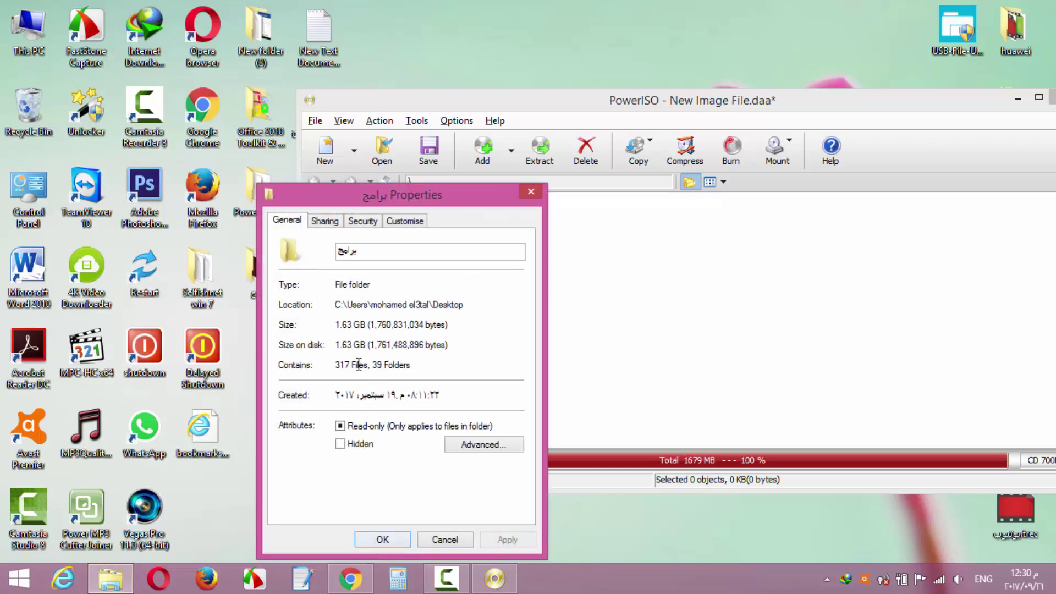
pyautogui.click(537, 192)
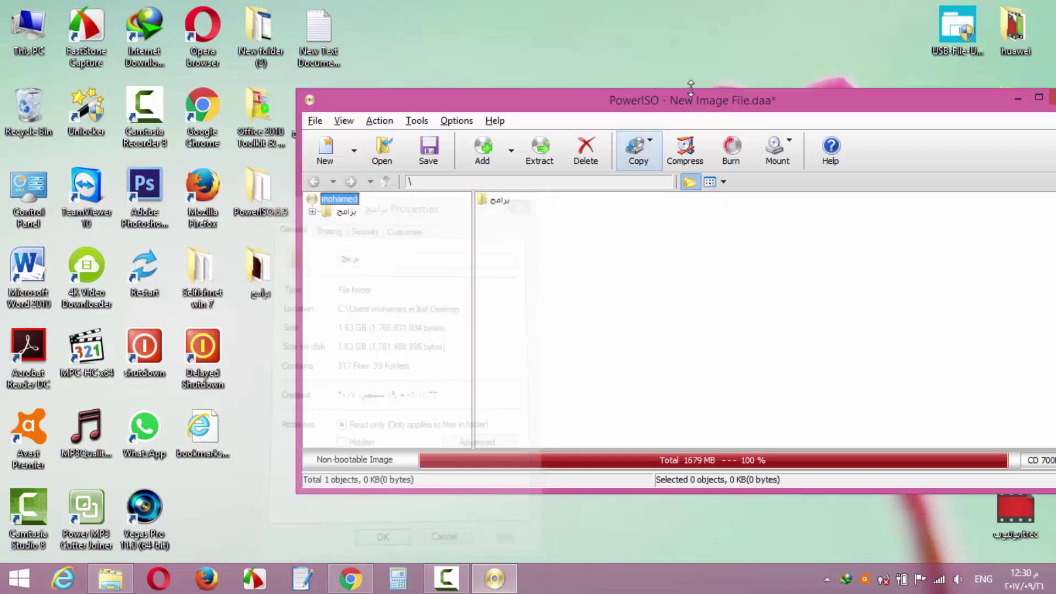
# Move the PowerISO window fully into view and set the image's disc size to DVD 4.7G.
pyautogui.moveTo(731, 108); pyautogui.dragTo(637, 100)
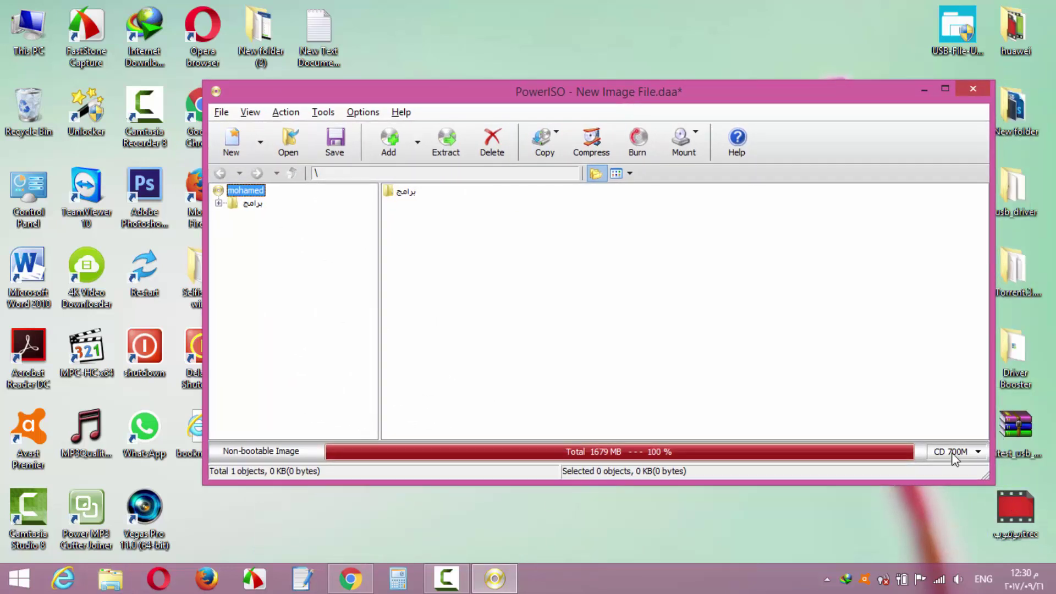
pyautogui.click(978, 452)
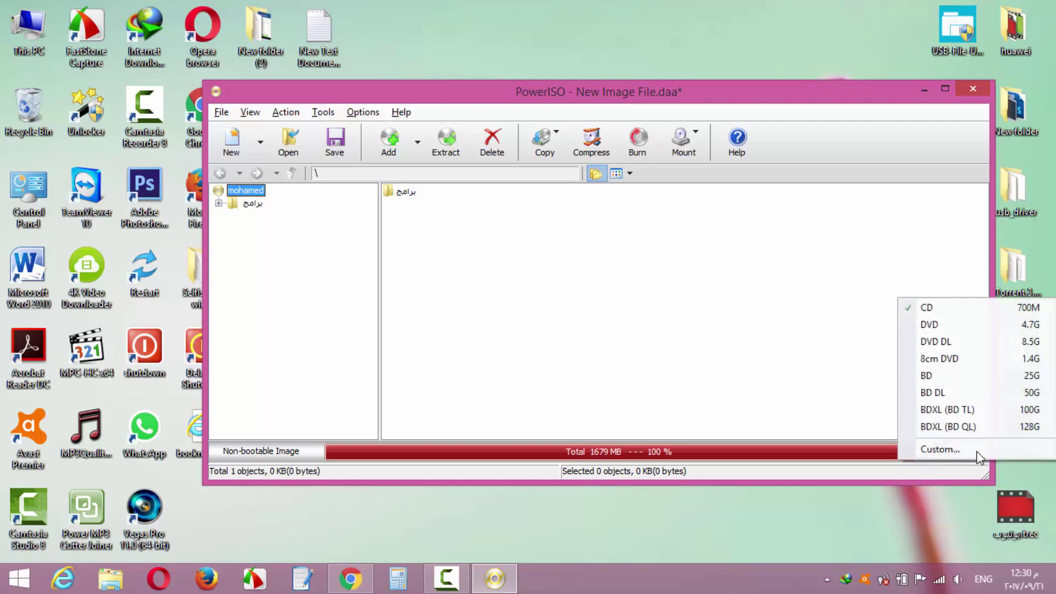
pyautogui.click(922, 324)
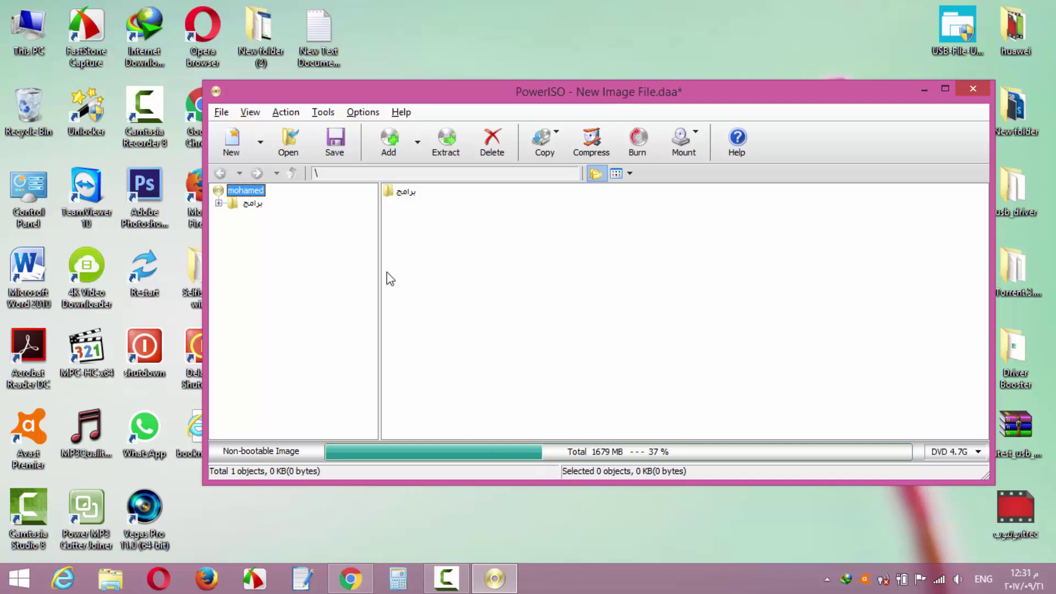
# Review the disc size options for the image, and add the desktop folder Selfishnet win 7 to it.
pyautogui.moveTo(446, 94); pyautogui.dragTo(488, 93)
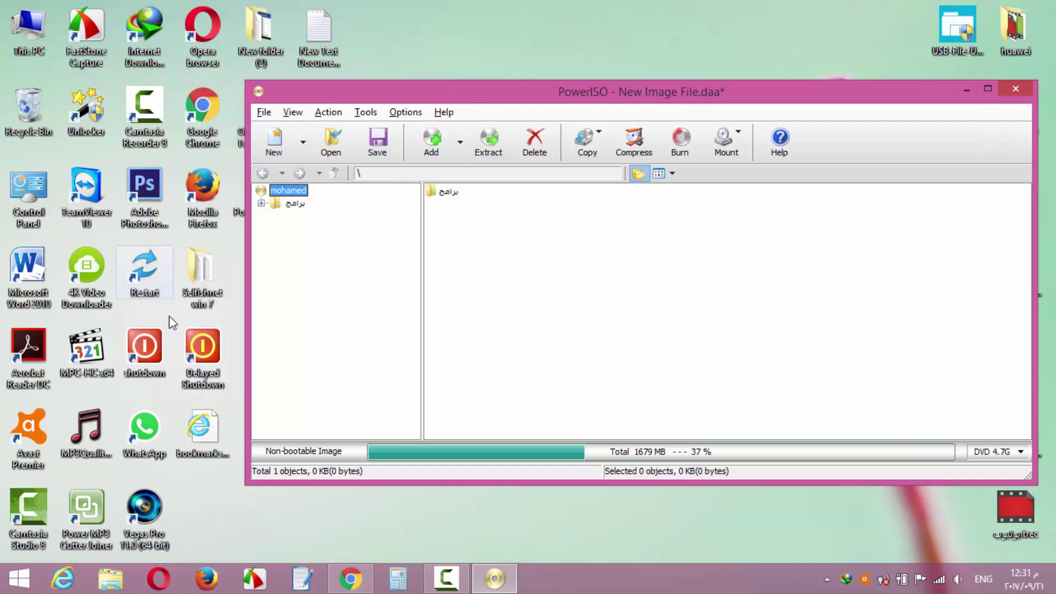
pyautogui.moveTo(365, 93); pyautogui.dragTo(405, 97)
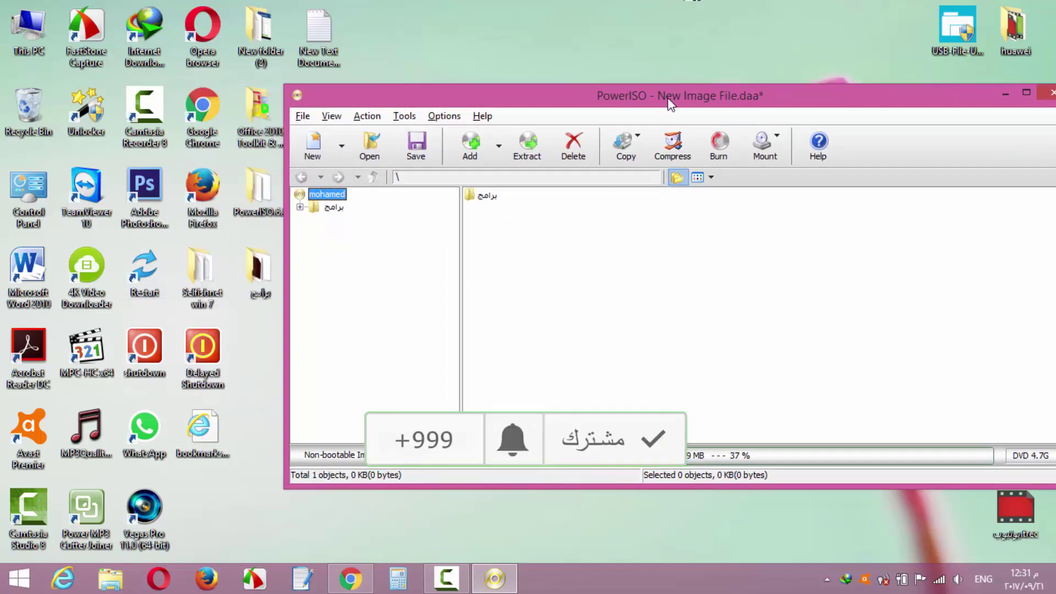
pyautogui.moveTo(670, 104); pyautogui.dragTo(614, 107)
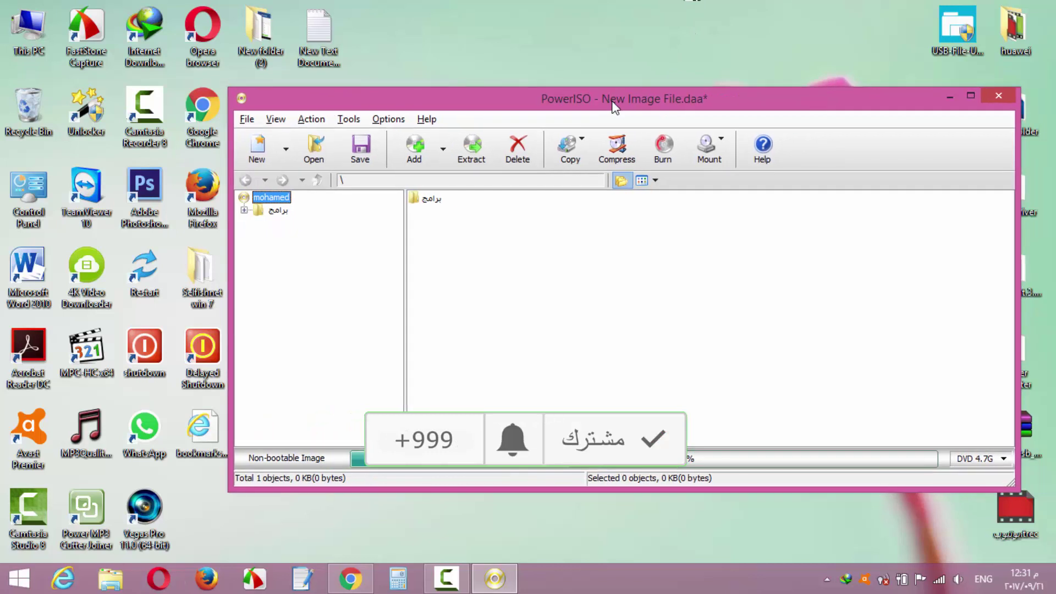
pyautogui.click(995, 461)
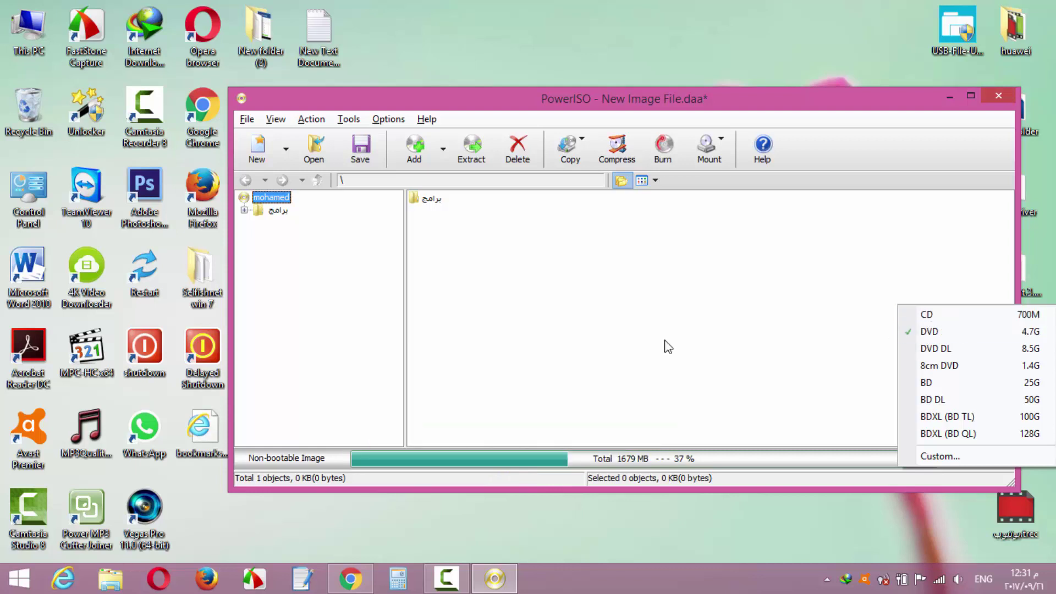
pyautogui.click(664, 348)
pyautogui.moveTo(199, 292); pyautogui.dragTo(505, 320)
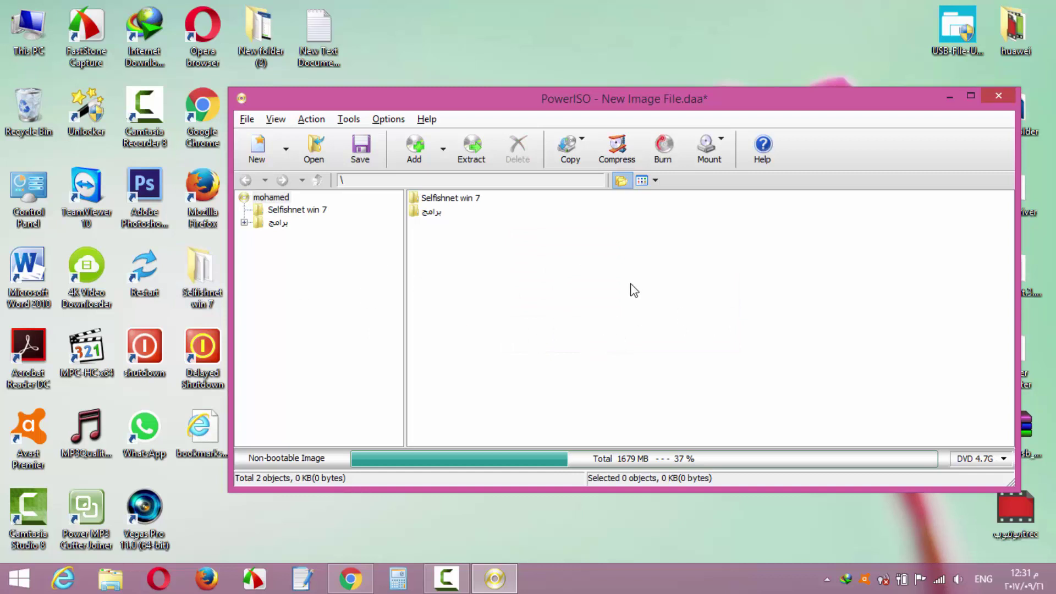
pyautogui.moveTo(569, 103); pyautogui.dragTo(616, 103)
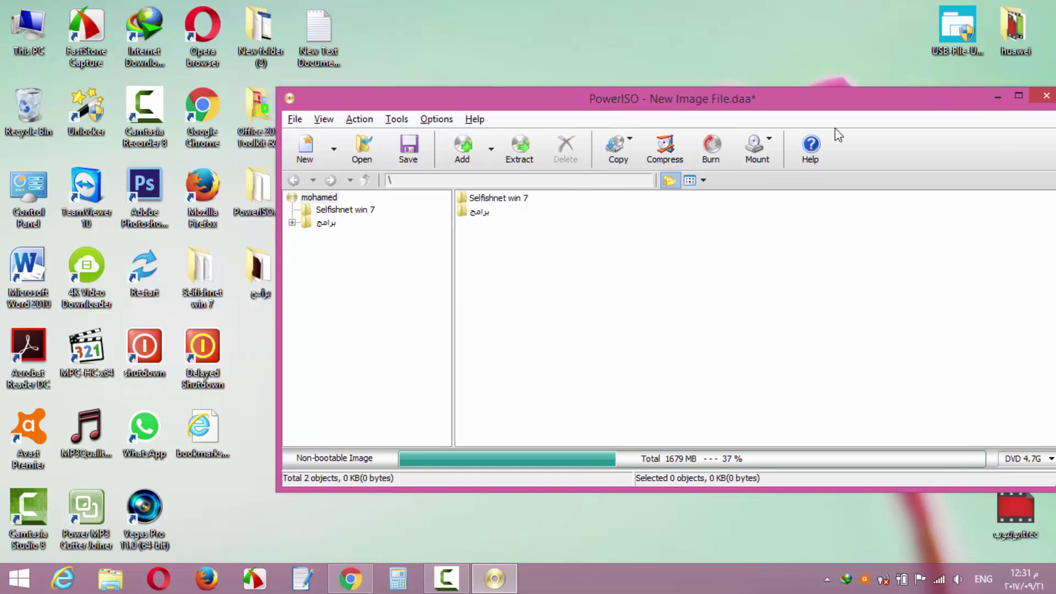
pyautogui.click(346, 249)
pyautogui.click(522, 259)
pyautogui.moveTo(924, 230); pyautogui.dragTo(502, 399)
pyautogui.moveTo(867, 244); pyautogui.dragTo(488, 372)
pyautogui.click(330, 288)
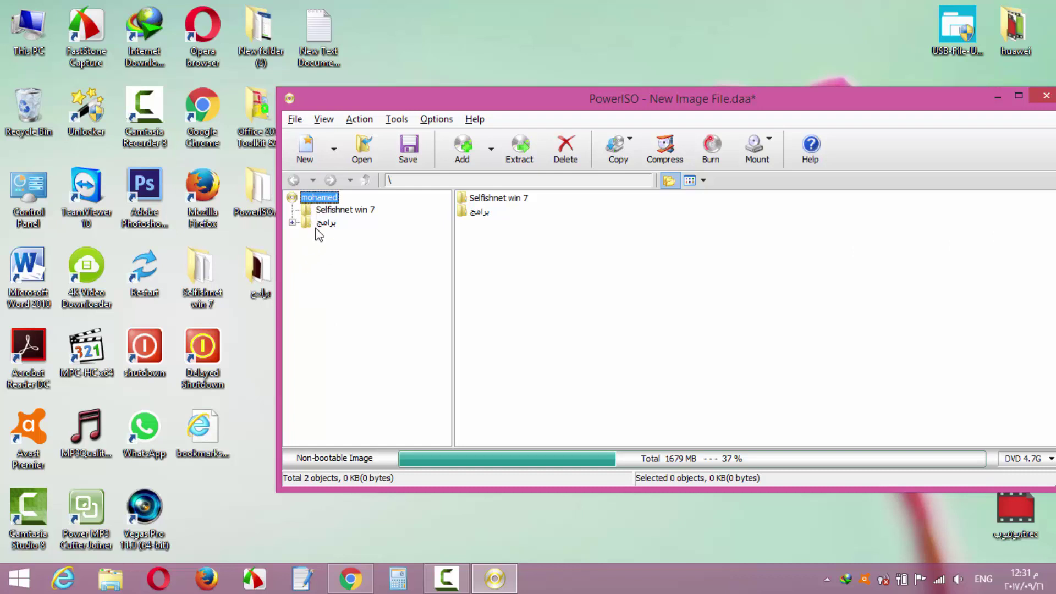
# Delete the Selfishnet win 7 folder from the new image.
pyautogui.moveTo(532, 106); pyautogui.dragTo(440, 88)
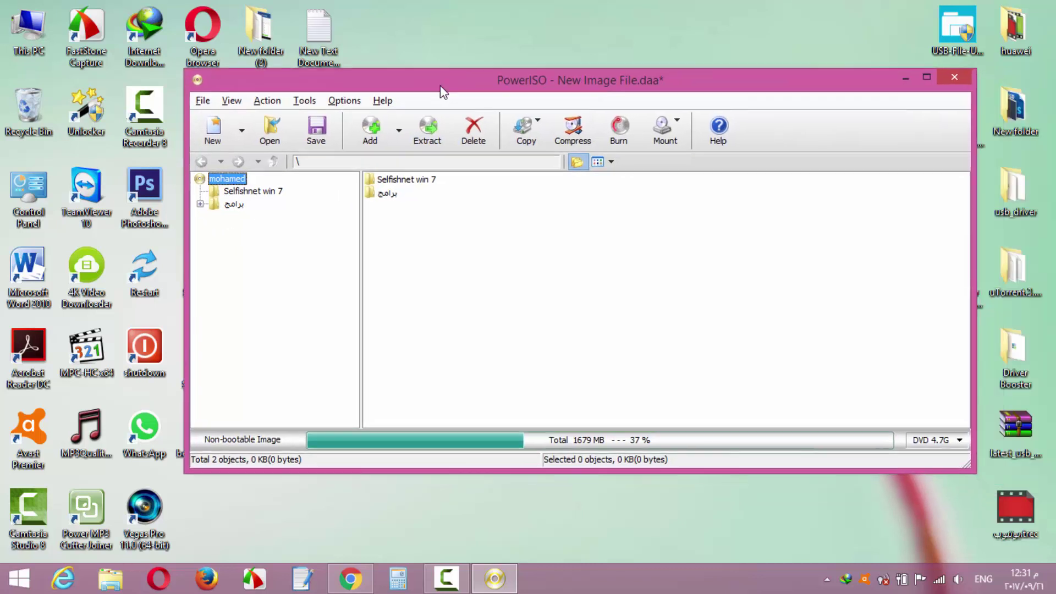
pyautogui.click(403, 180)
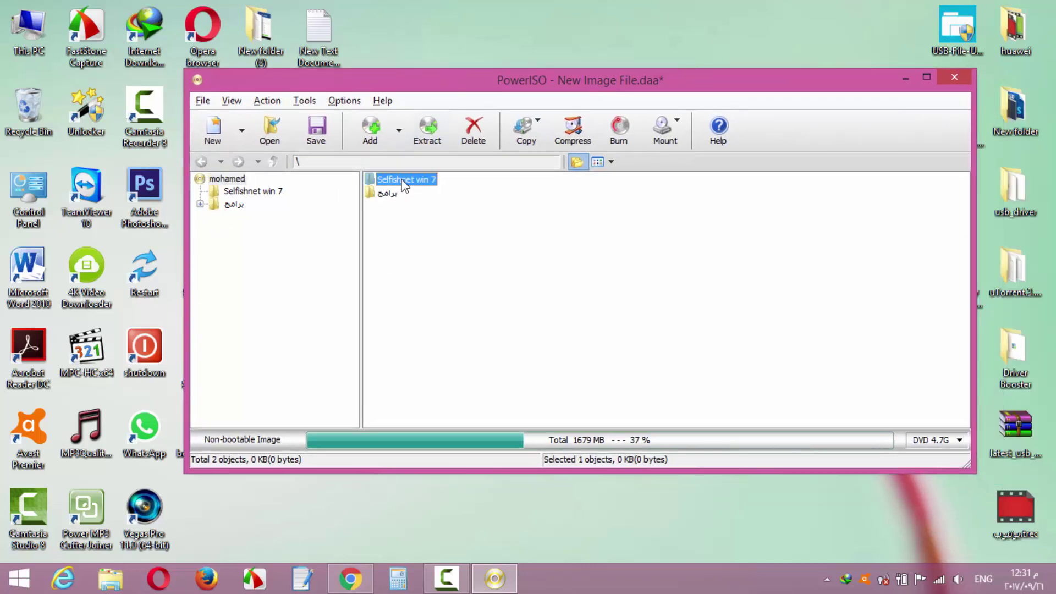
pyautogui.click(473, 132)
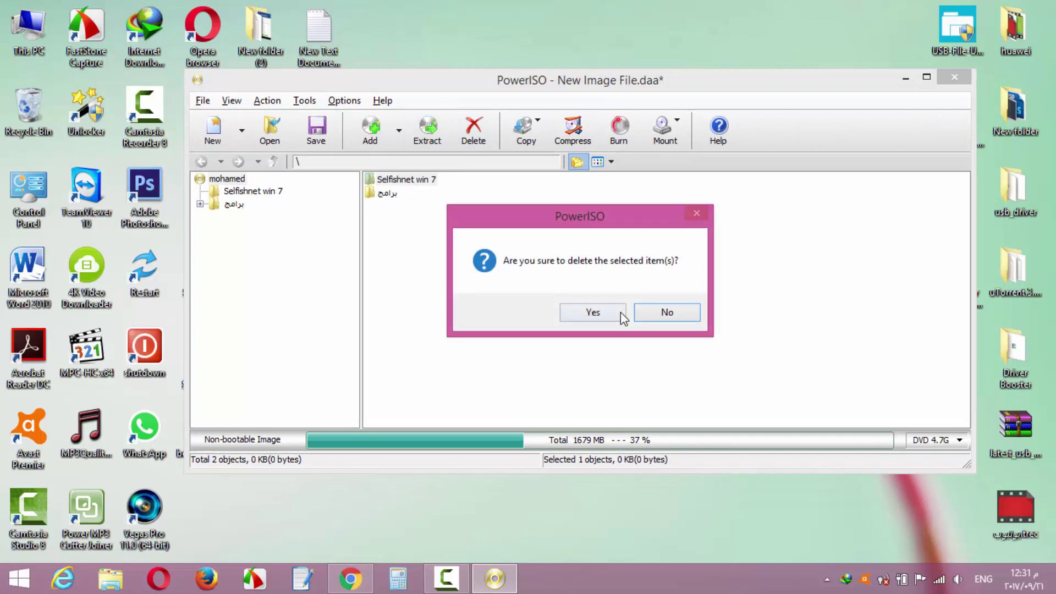
pyautogui.click(579, 313)
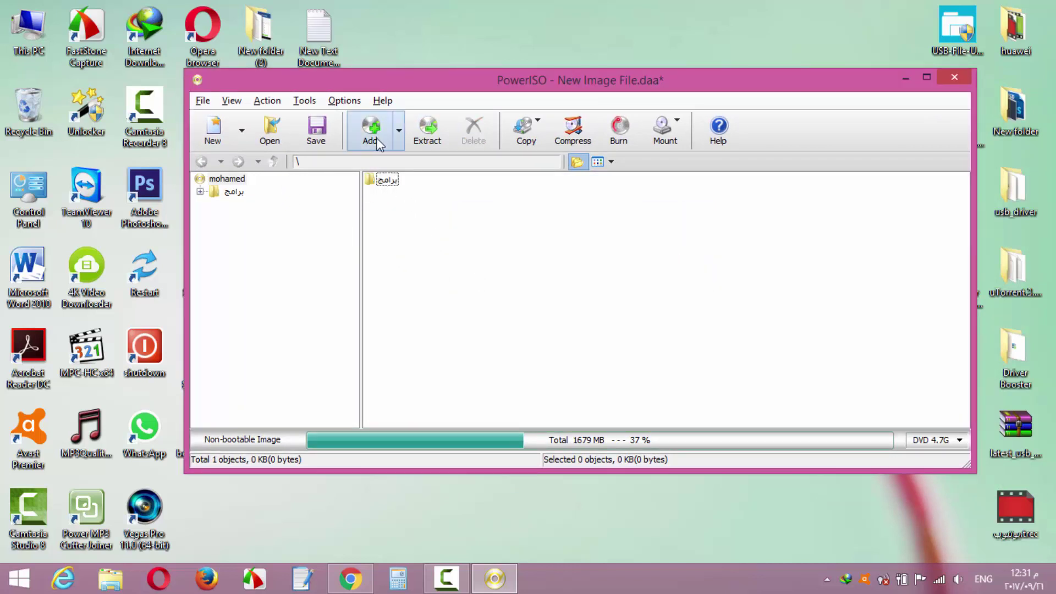
# Look through Program Files in an enlarged Add files and folders dialog, and close it without adding anything.
pyautogui.click(399, 132)
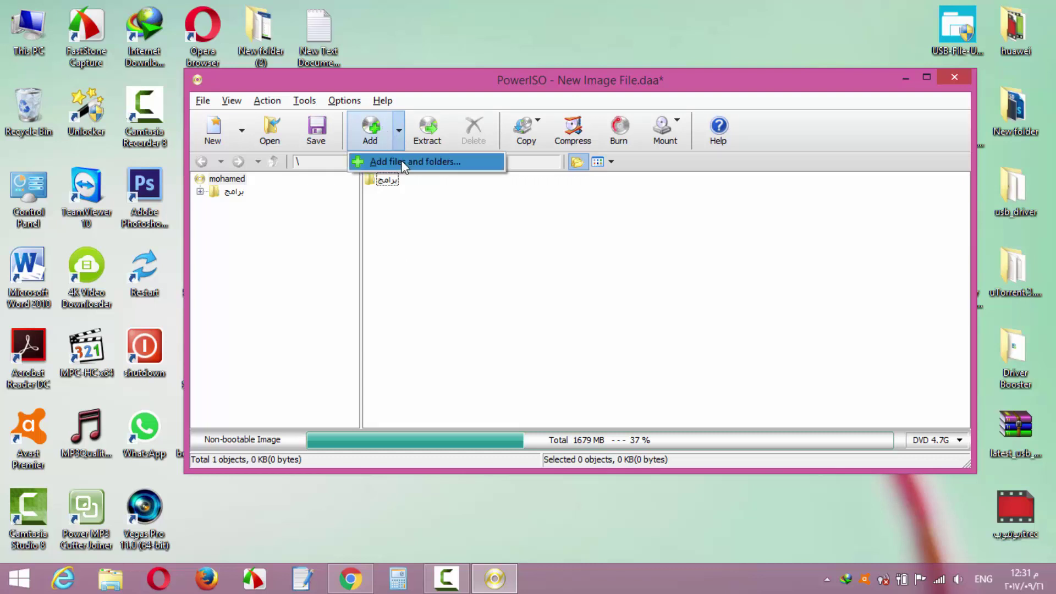
pyautogui.click(425, 160)
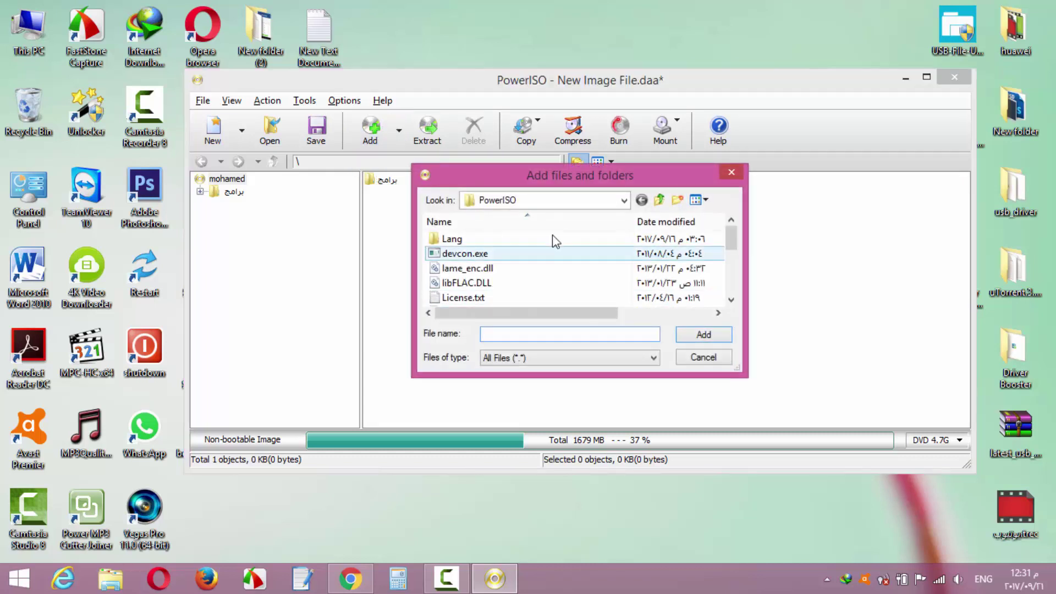
pyautogui.click(659, 199)
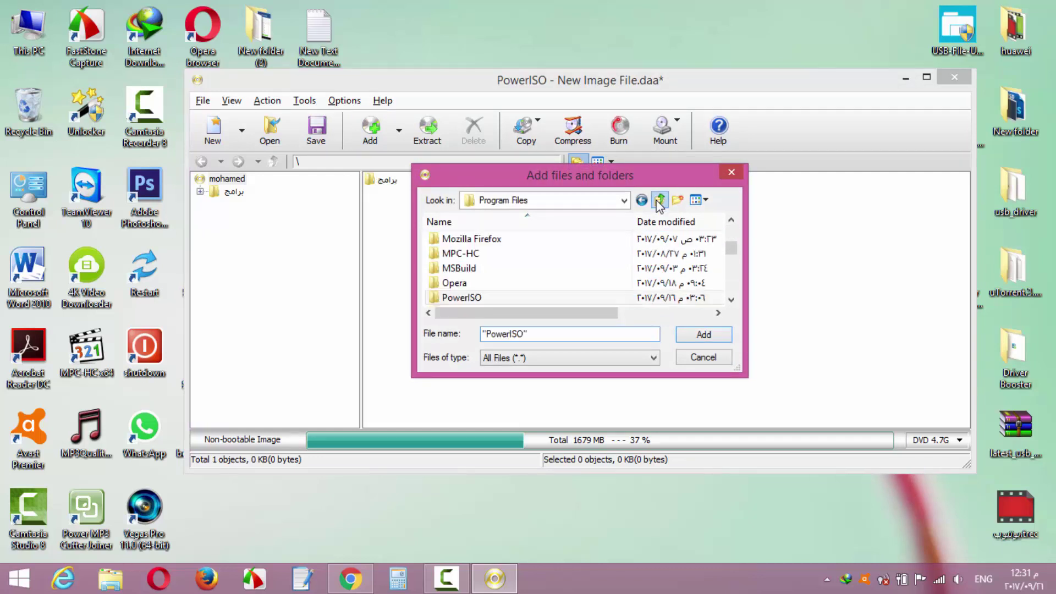
pyautogui.click(731, 300)
pyautogui.moveTo(737, 367); pyautogui.dragTo(898, 513)
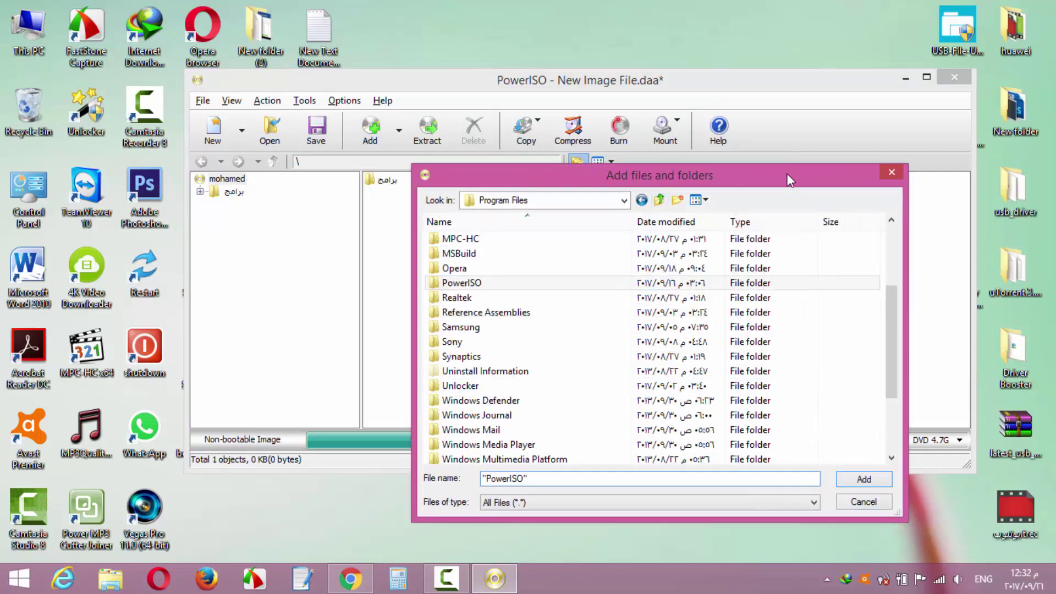
pyautogui.moveTo(790, 180); pyautogui.dragTo(735, 167)
pyautogui.click(835, 156)
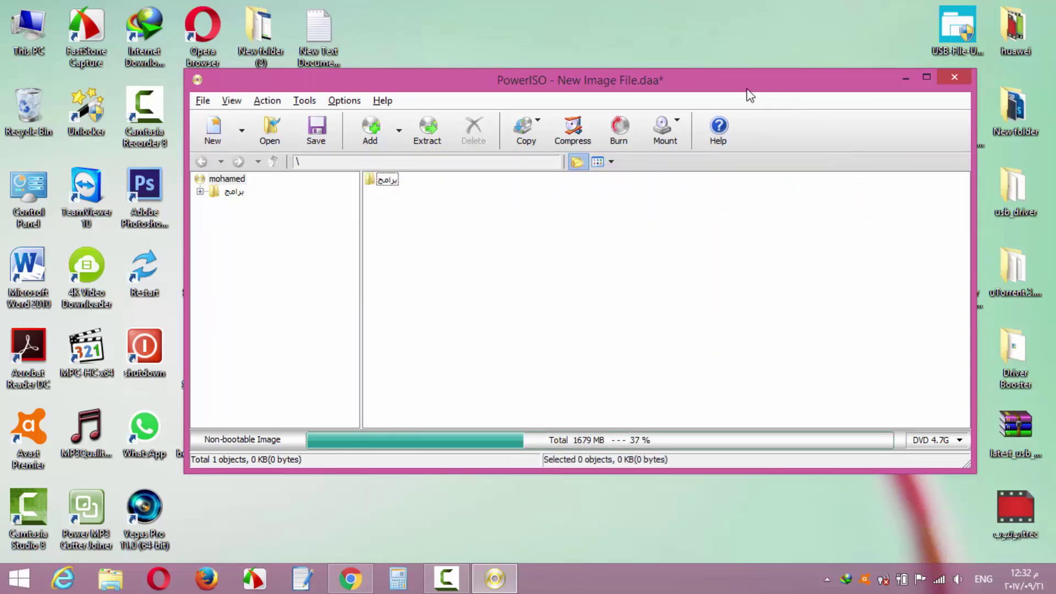
# Uncover the desktop folders, view the PowerISO folder's files in the Add files and folders dialog, and close it.
pyautogui.moveTo(747, 89); pyautogui.dragTo(853, 90)
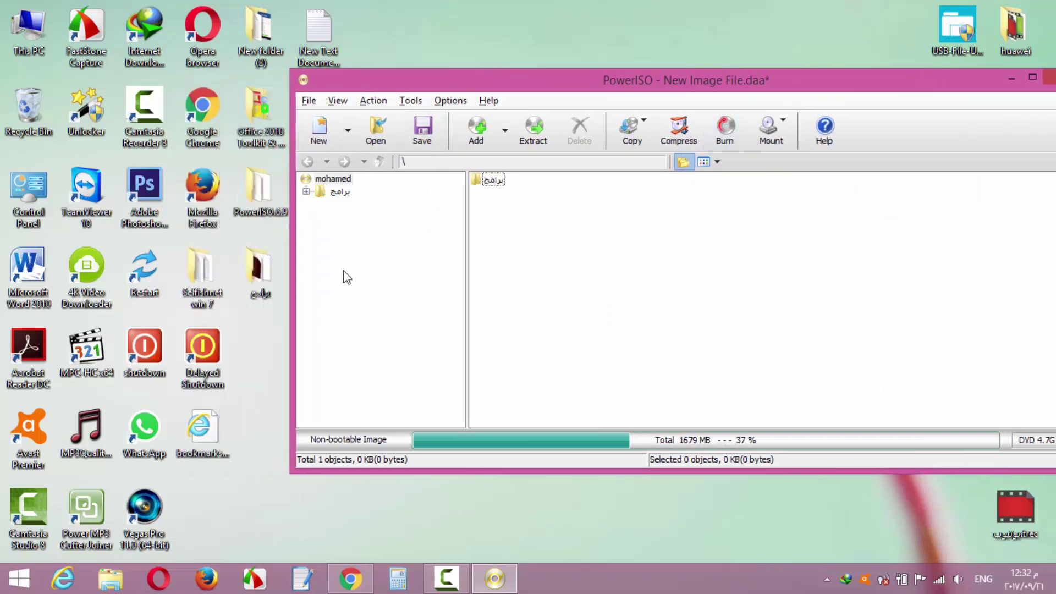
pyautogui.moveTo(254, 276)
pyautogui.mouseDown()
pyautogui.moveTo(478, 290)
pyautogui.moveTo(326, 323)
pyautogui.moveTo(258, 281)
pyautogui.mouseUp()
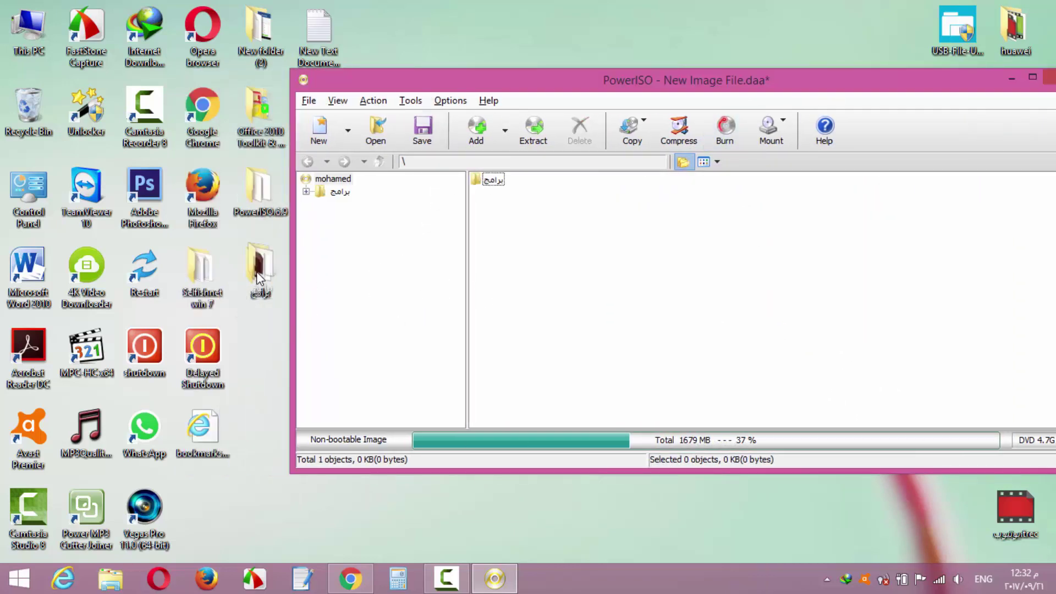
pyautogui.click(483, 129)
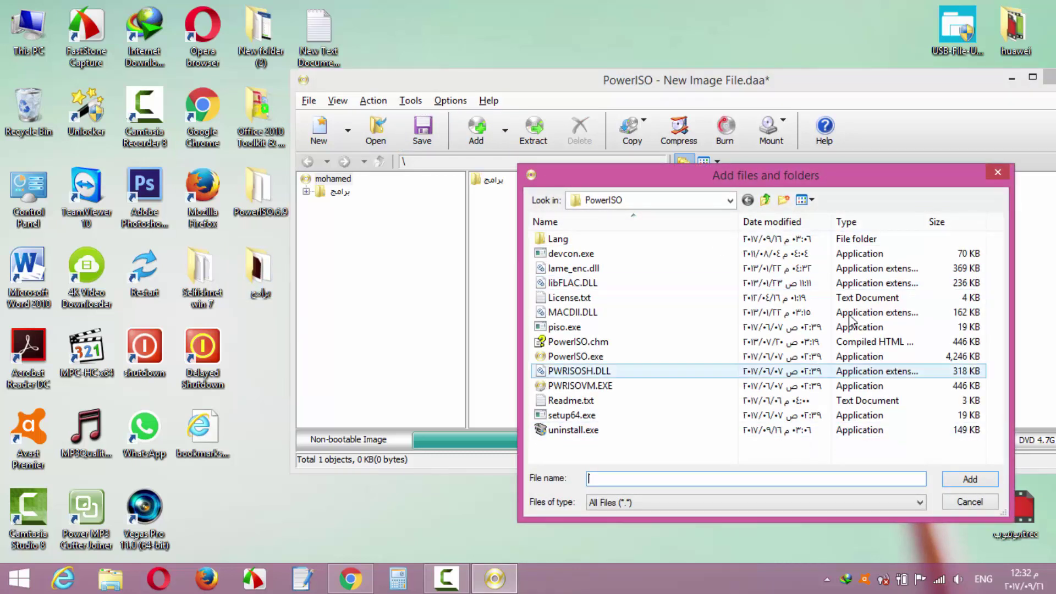
pyautogui.moveTo(809, 181); pyautogui.dragTo(724, 168)
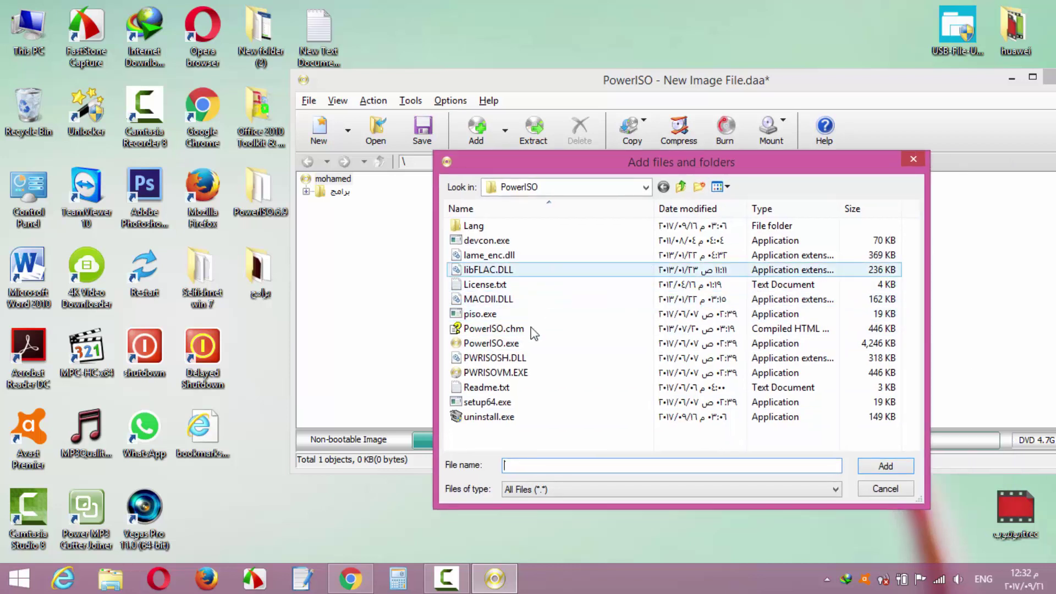
pyautogui.click(914, 158)
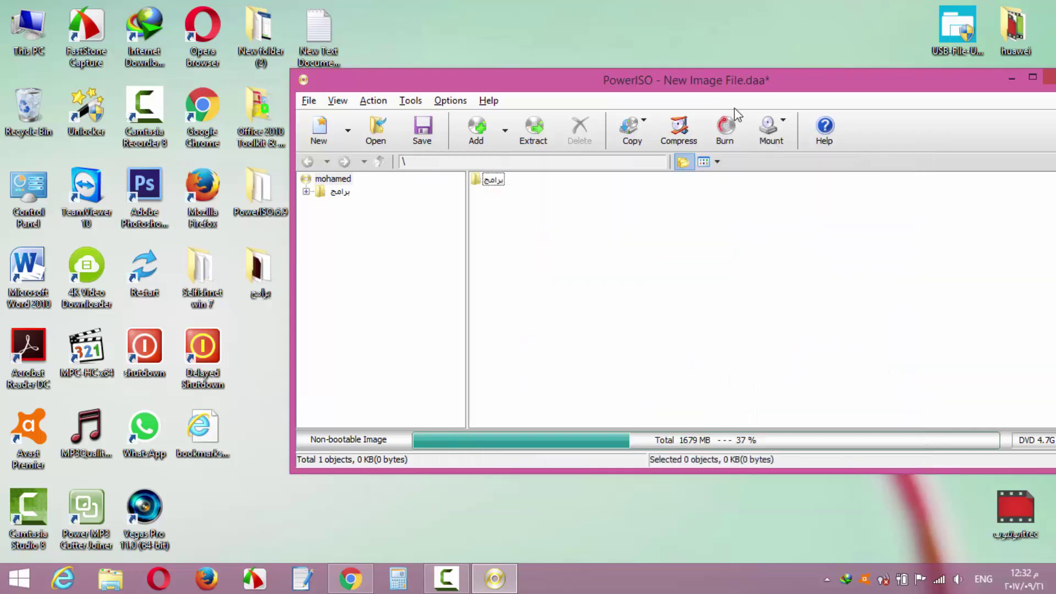
# Review the burning settings for the current compilation, and close the Burn dialog without burning.
pyautogui.moveTo(724, 81); pyautogui.dragTo(679, 84)
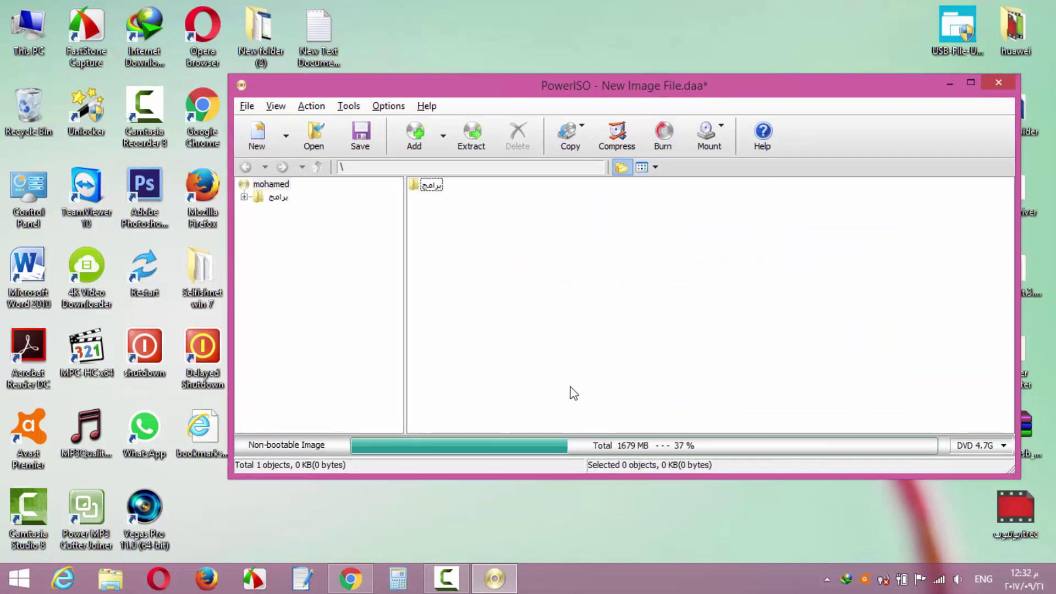
pyautogui.moveTo(655, 86); pyautogui.dragTo(657, 70)
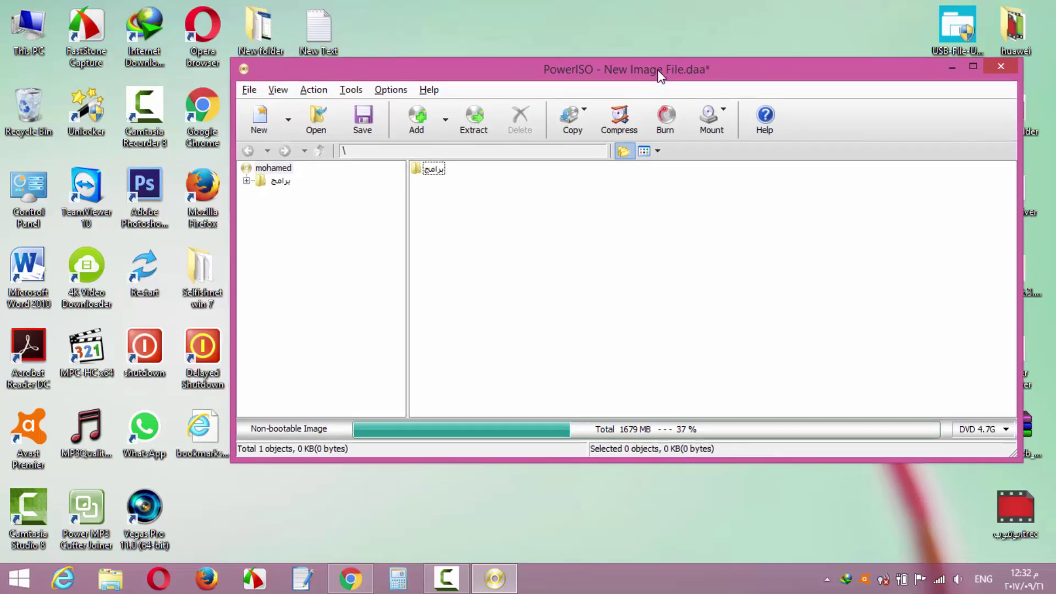
pyautogui.click(665, 117)
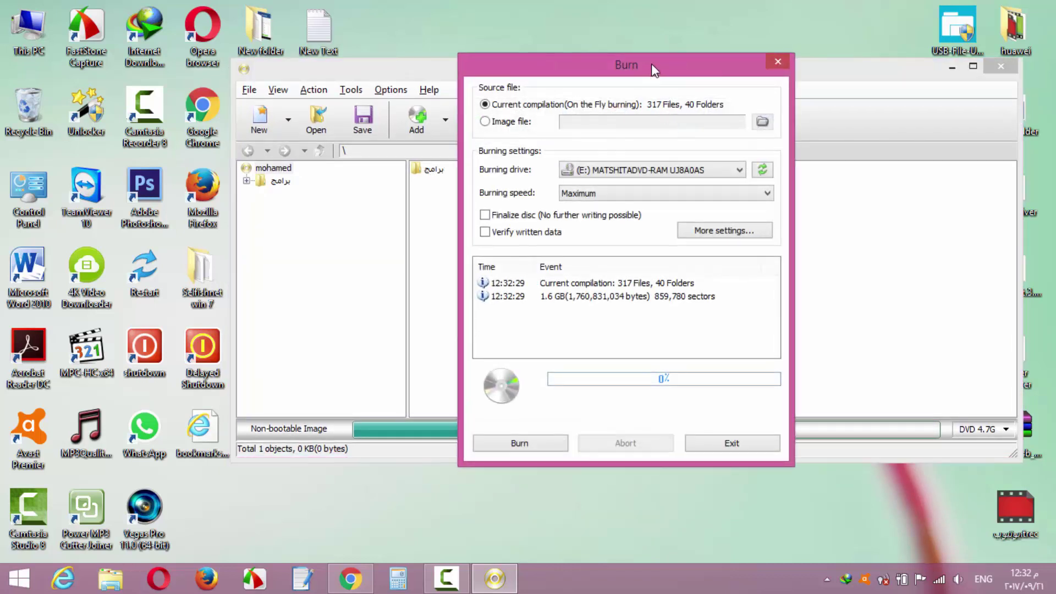
pyautogui.moveTo(652, 64); pyautogui.dragTo(618, 67)
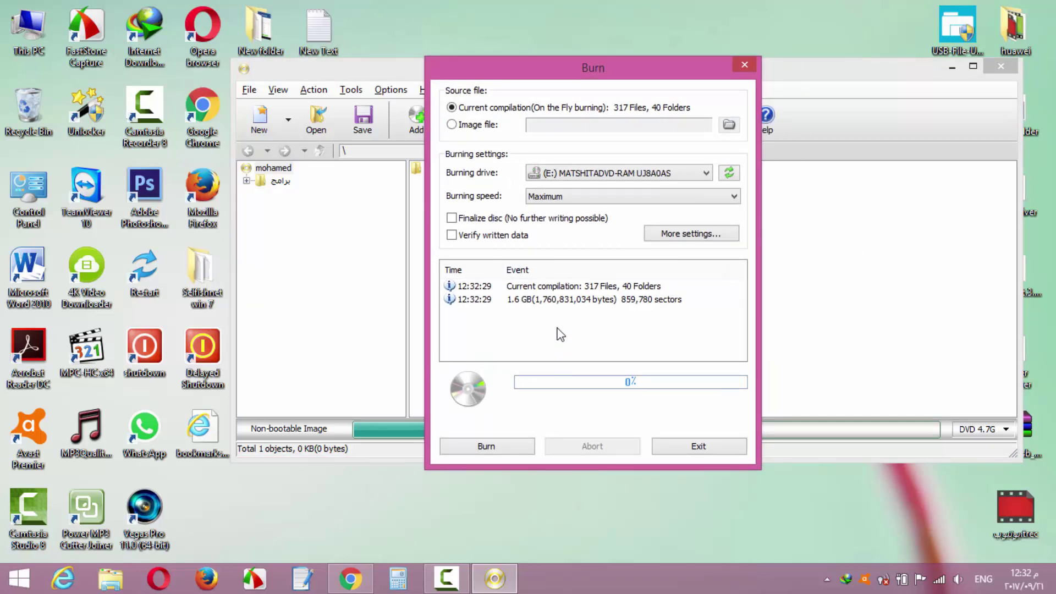
pyautogui.moveTo(666, 64); pyautogui.dragTo(667, 96)
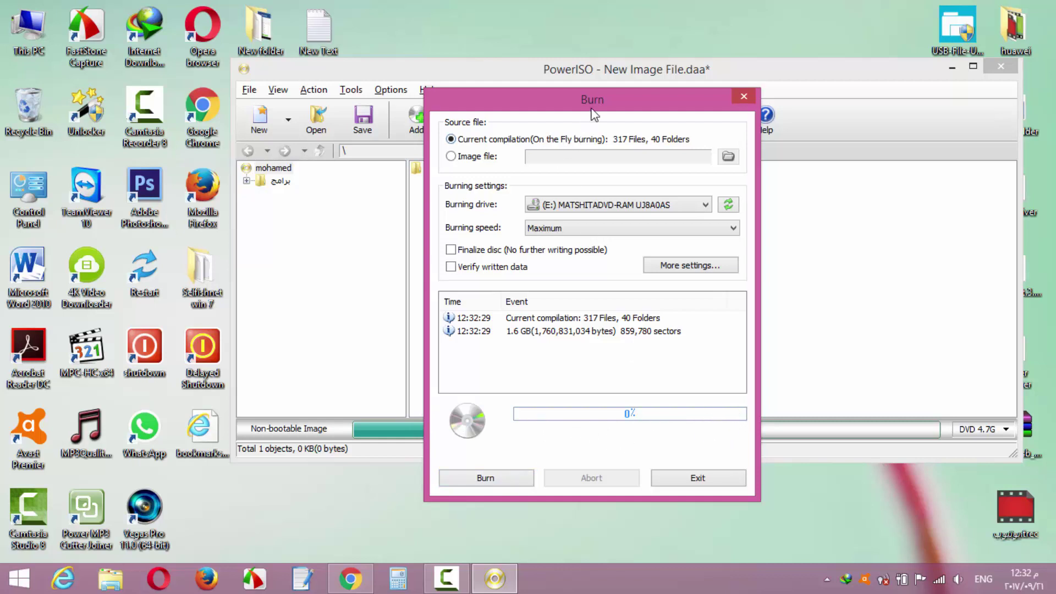
pyautogui.moveTo(598, 95); pyautogui.dragTo(602, 72)
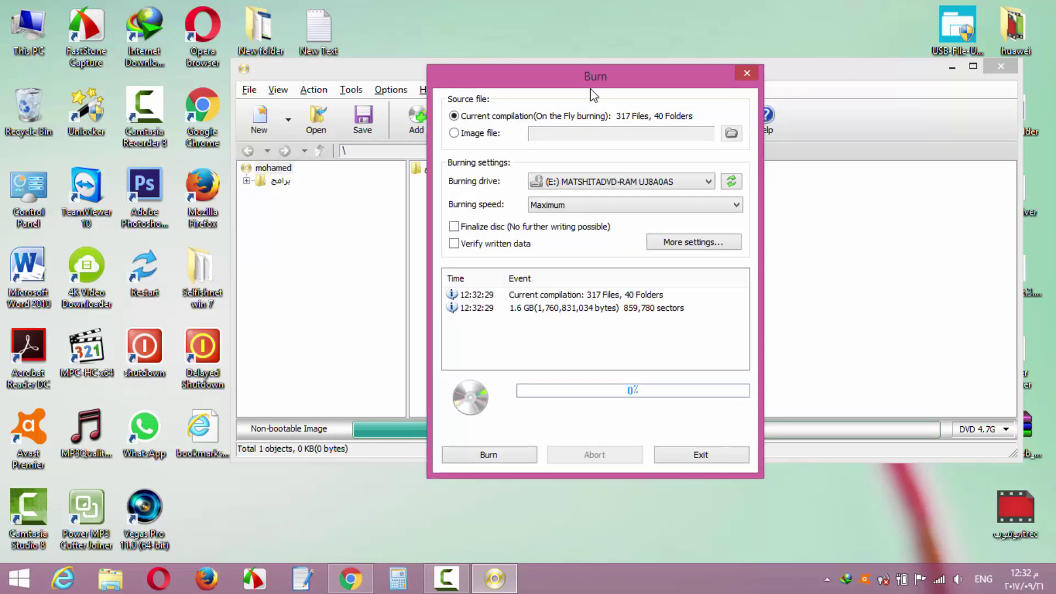
pyautogui.click(743, 71)
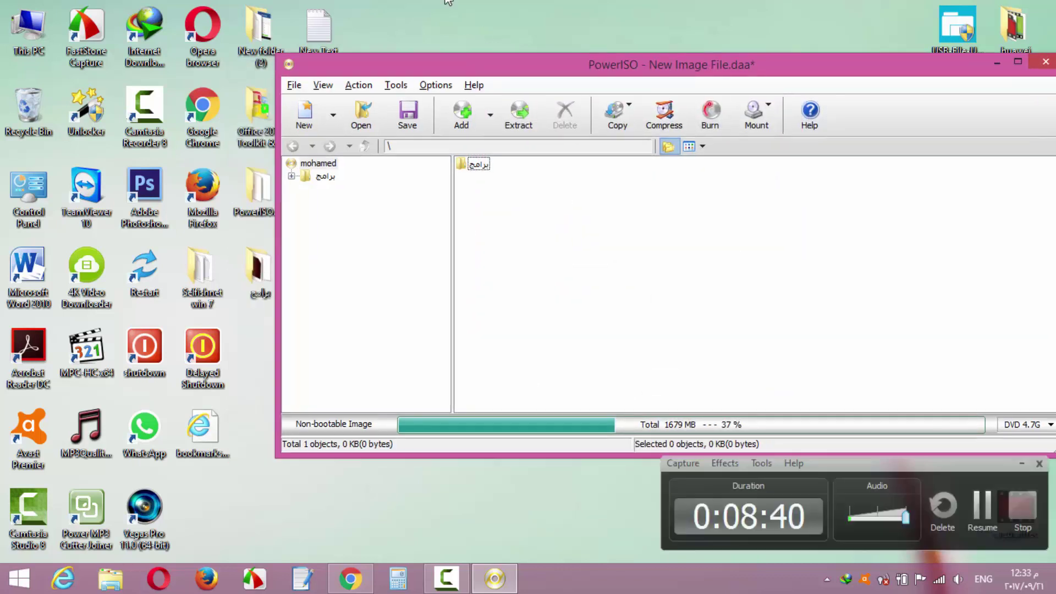
# Add the desktop folders PowerISO.6.9 and New folder (2) to the image, and delete New folder (2) from it.
pyautogui.moveTo(533, 74); pyautogui.dragTo(543, 70)
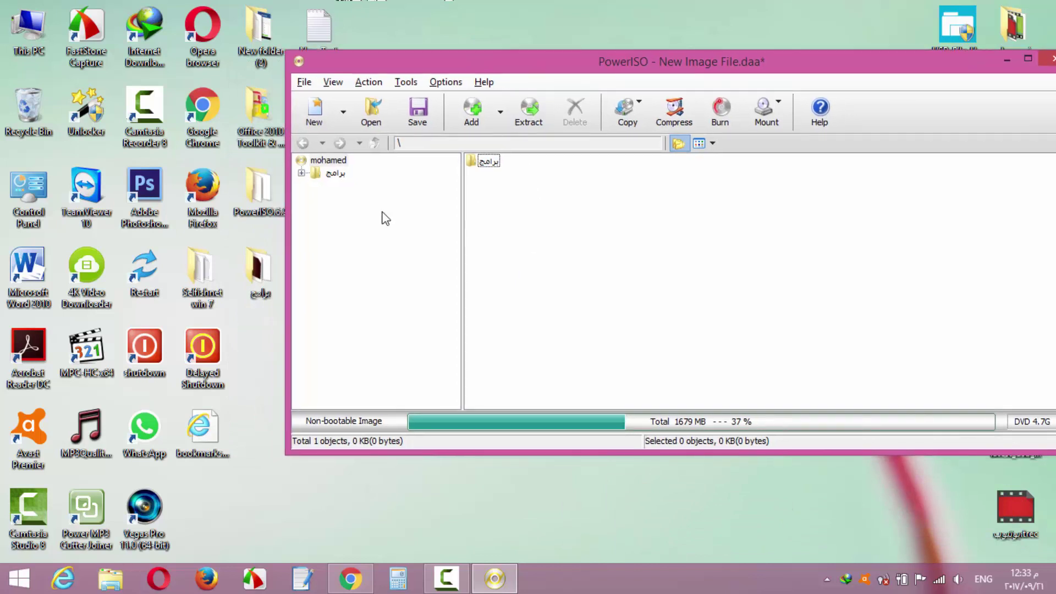
pyautogui.moveTo(252, 193); pyautogui.dragTo(491, 242)
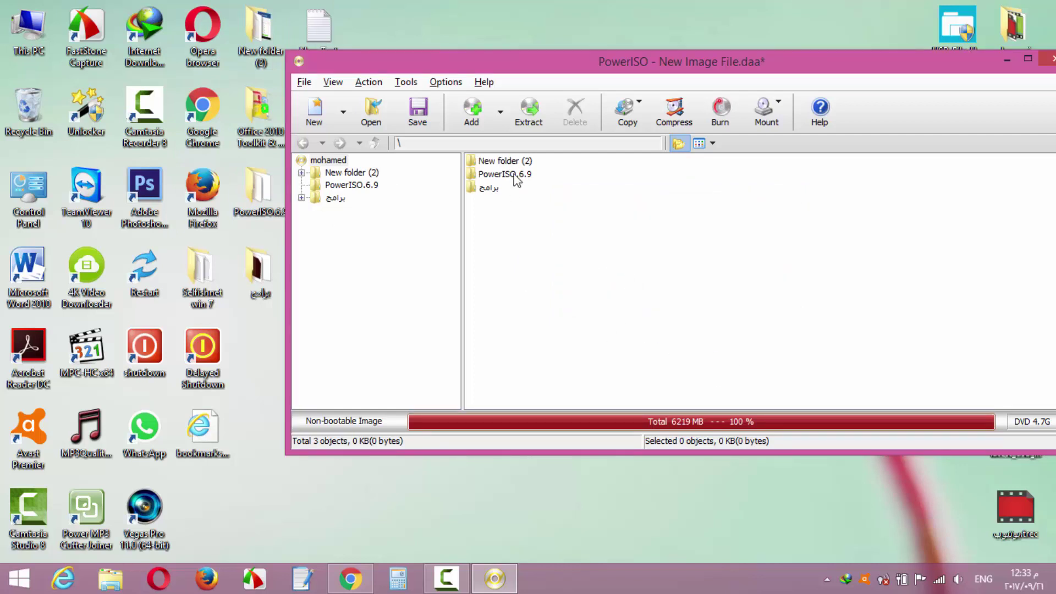
pyautogui.click(511, 161)
pyautogui.press('Delete')
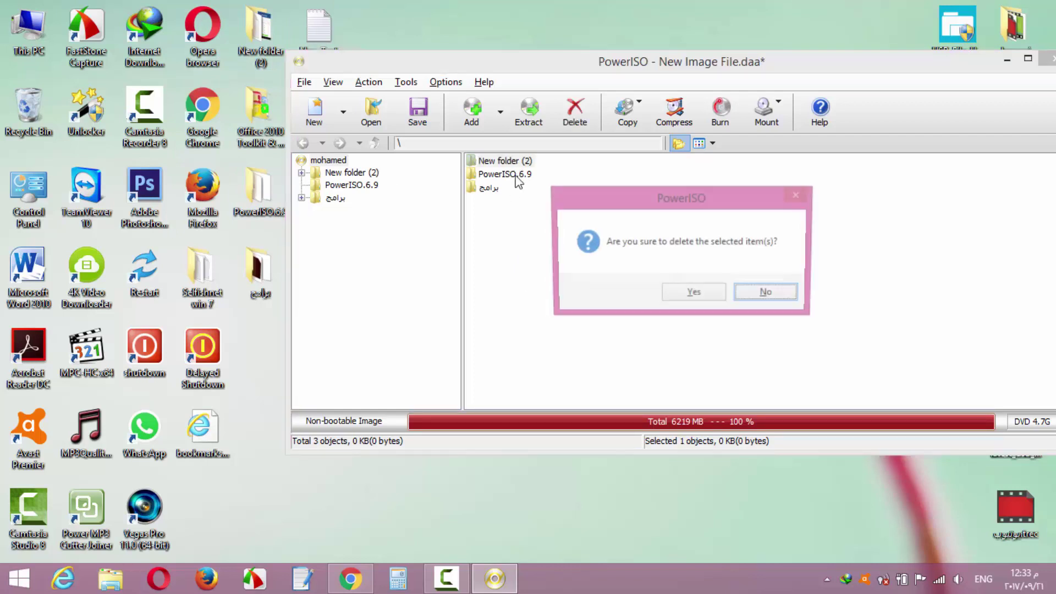
pyautogui.click(689, 296)
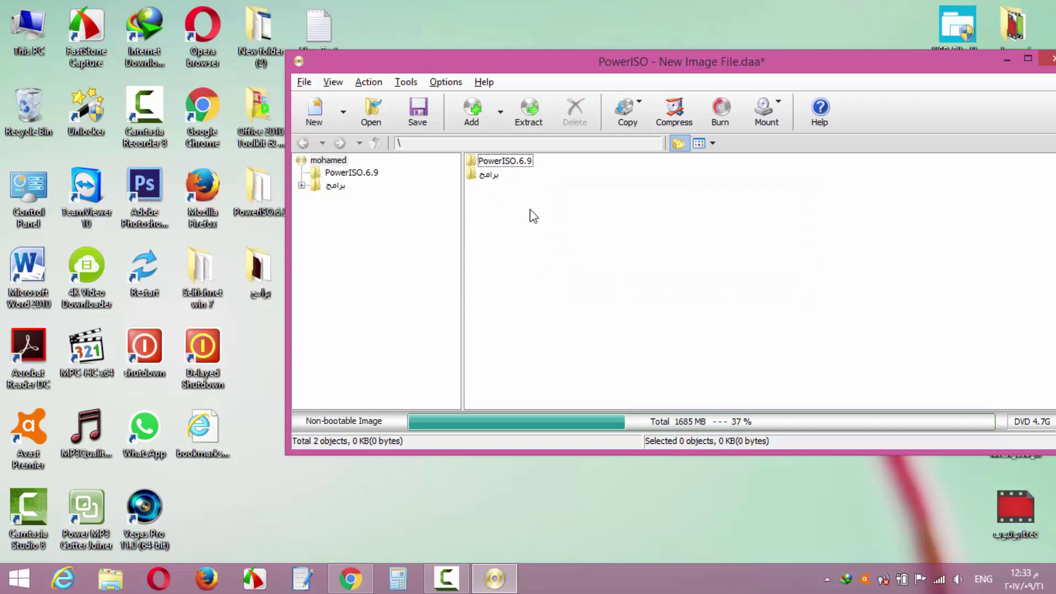
# Save the compiled image to the Desktop as New Image File.daa in the Direct Access Archive format.
pyautogui.moveTo(628, 62); pyautogui.dragTo(583, 83)
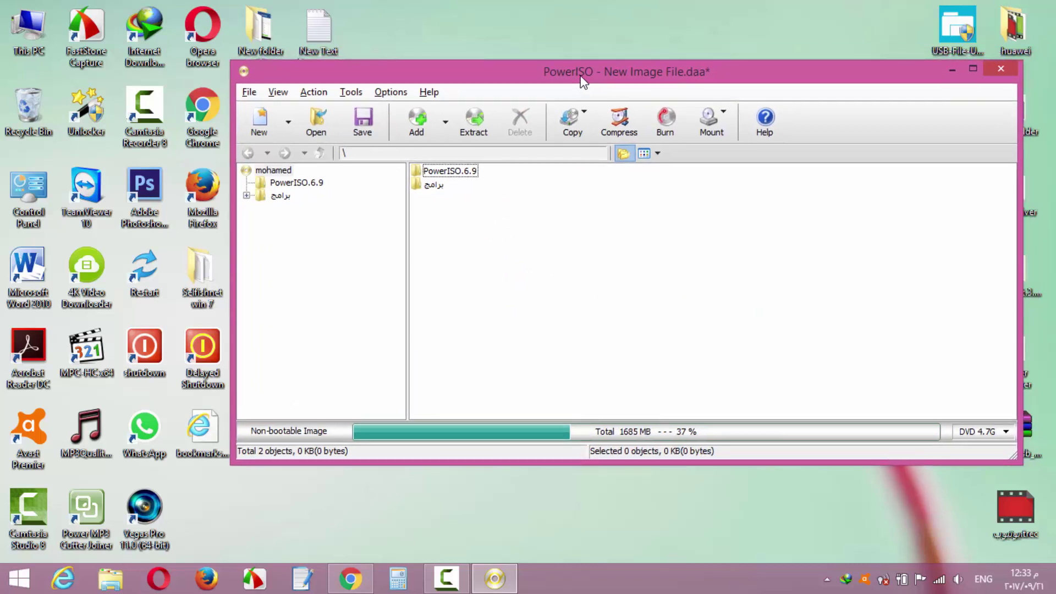
pyautogui.moveTo(501, 241); pyautogui.dragTo(429, 160)
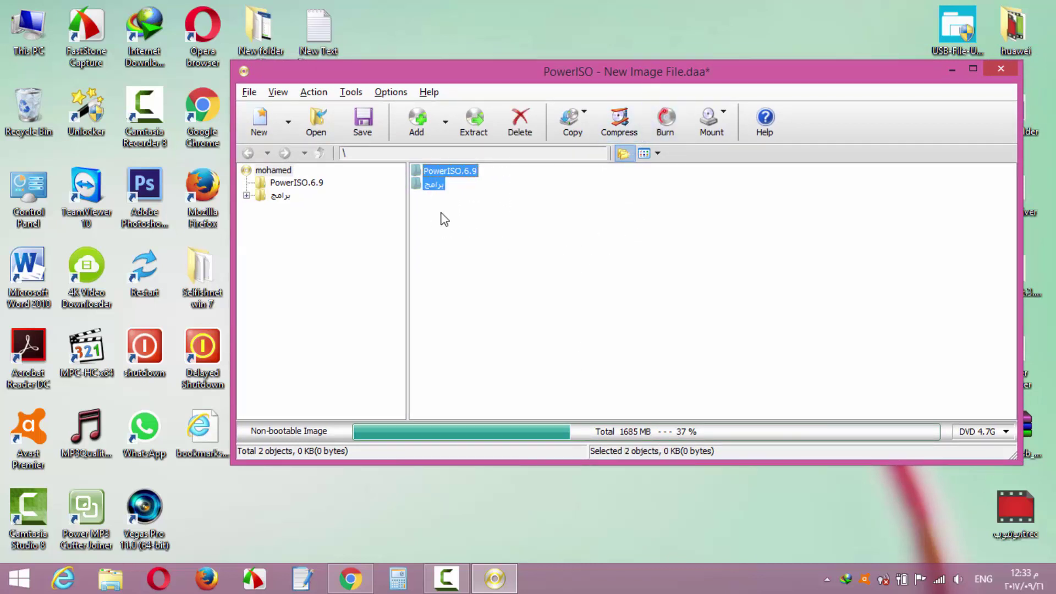
pyautogui.click(362, 121)
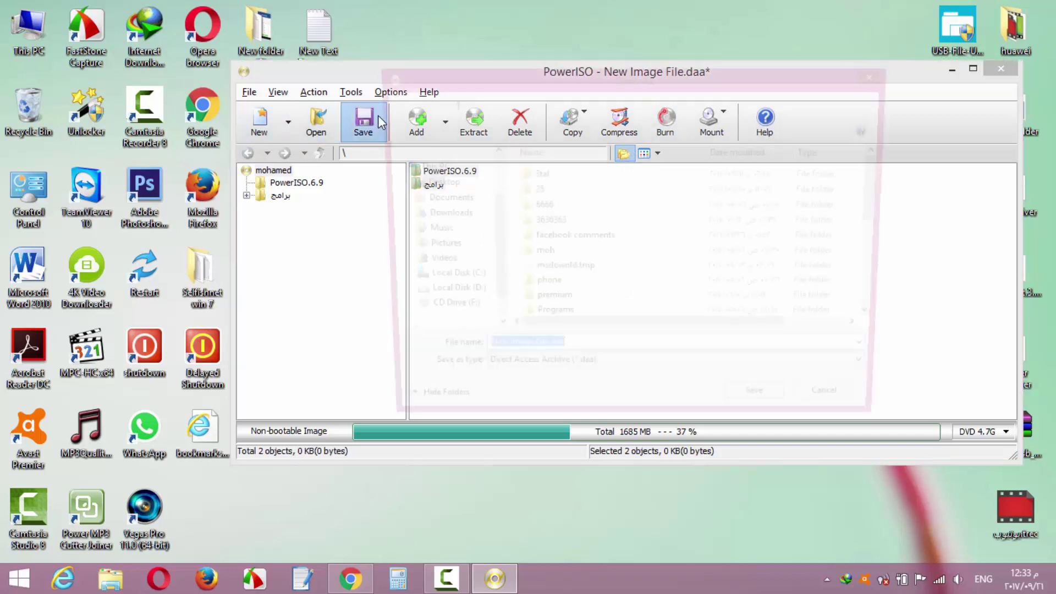
pyautogui.click(440, 184)
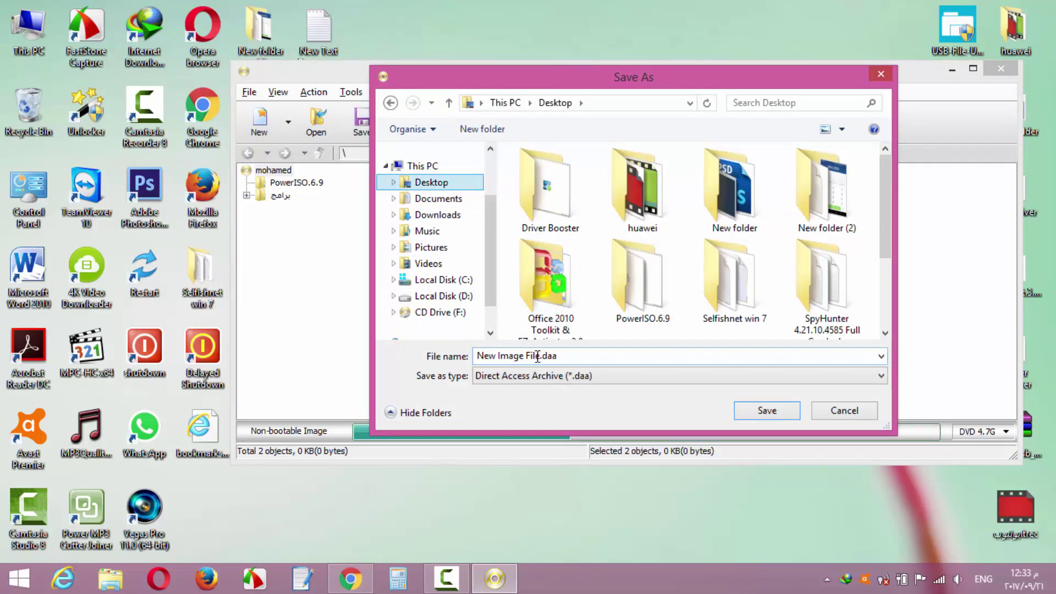
pyautogui.tripleClick(538, 356)
pyautogui.click(491, 357)
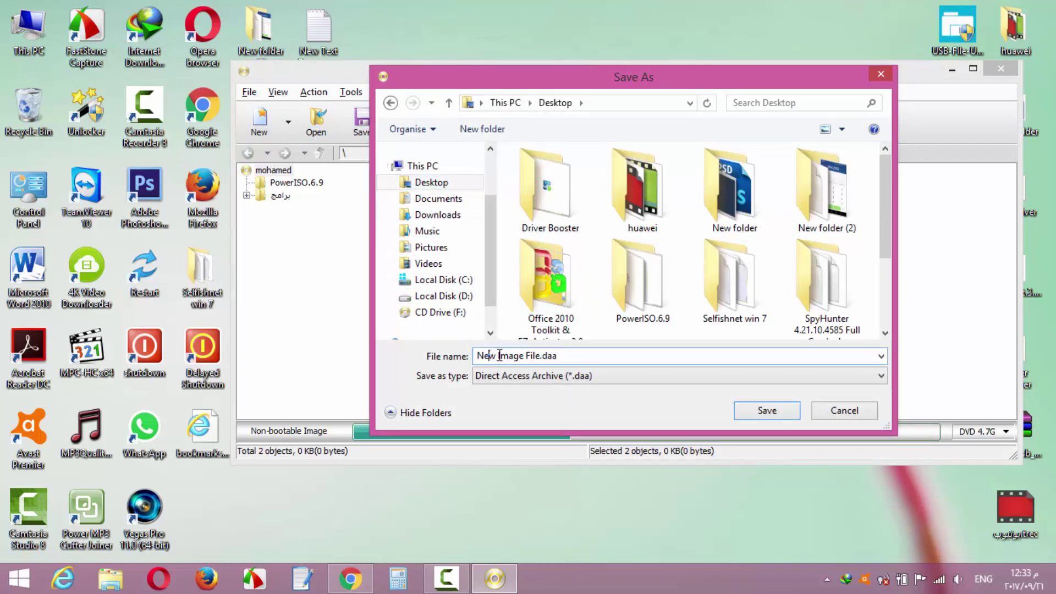
pyautogui.moveTo(524, 355); pyautogui.dragTo(461, 356)
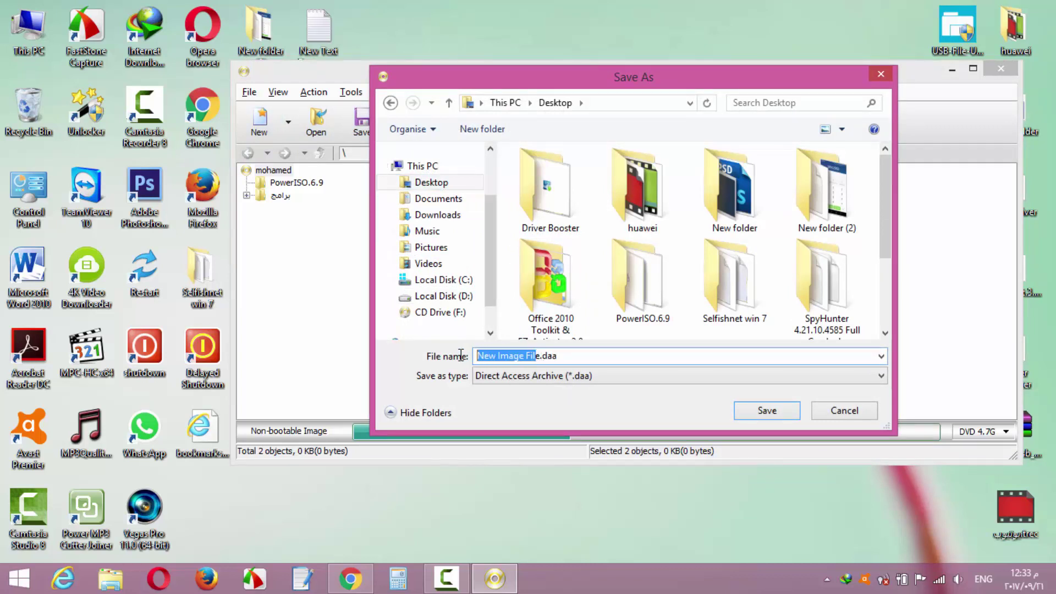
pyautogui.click(537, 358)
pyautogui.click(421, 185)
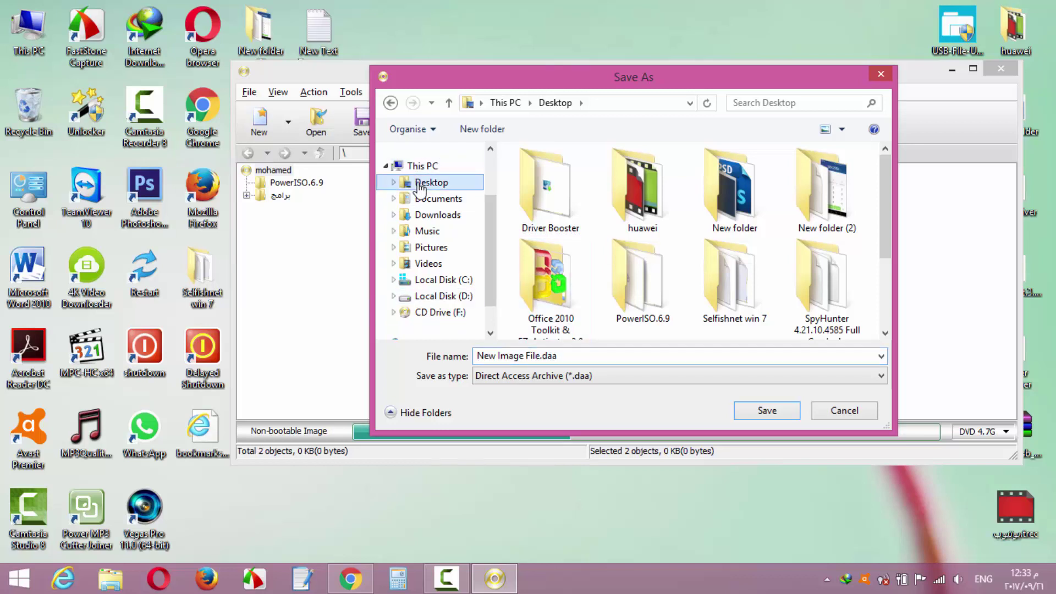
pyautogui.click(776, 417)
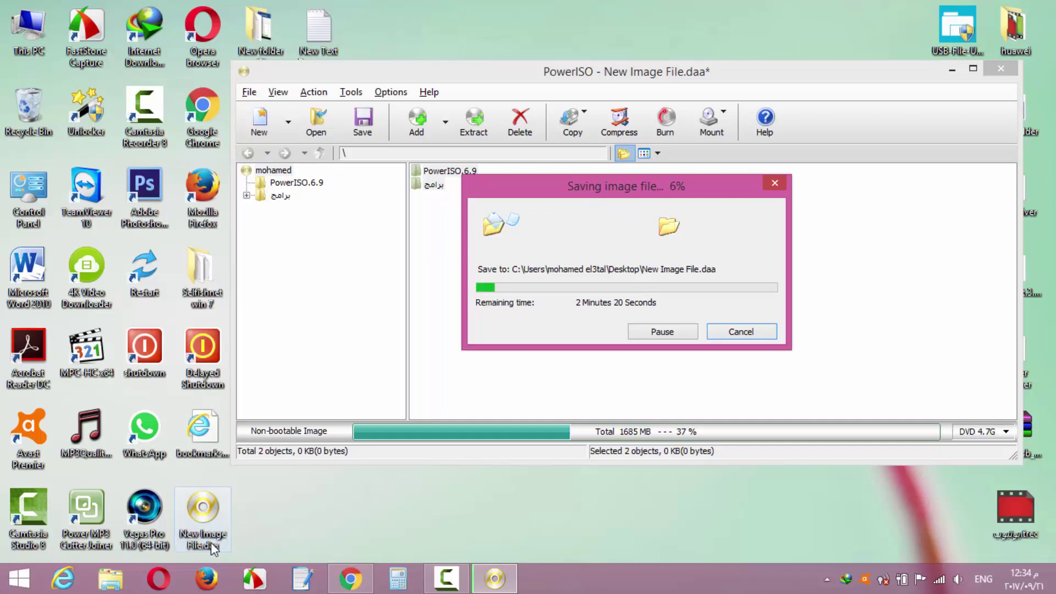
# Check the new image file on the desktop and follow the saving progress until the image is written.
pyautogui.click(223, 514)
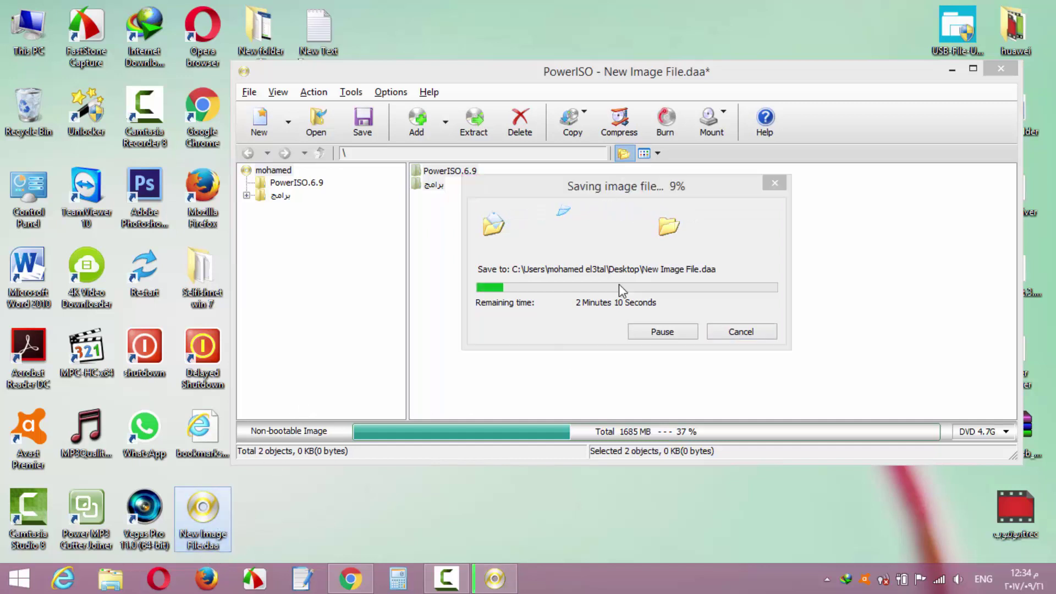
pyautogui.click(628, 196)
pyautogui.moveTo(628, 196); pyautogui.dragTo(649, 248)
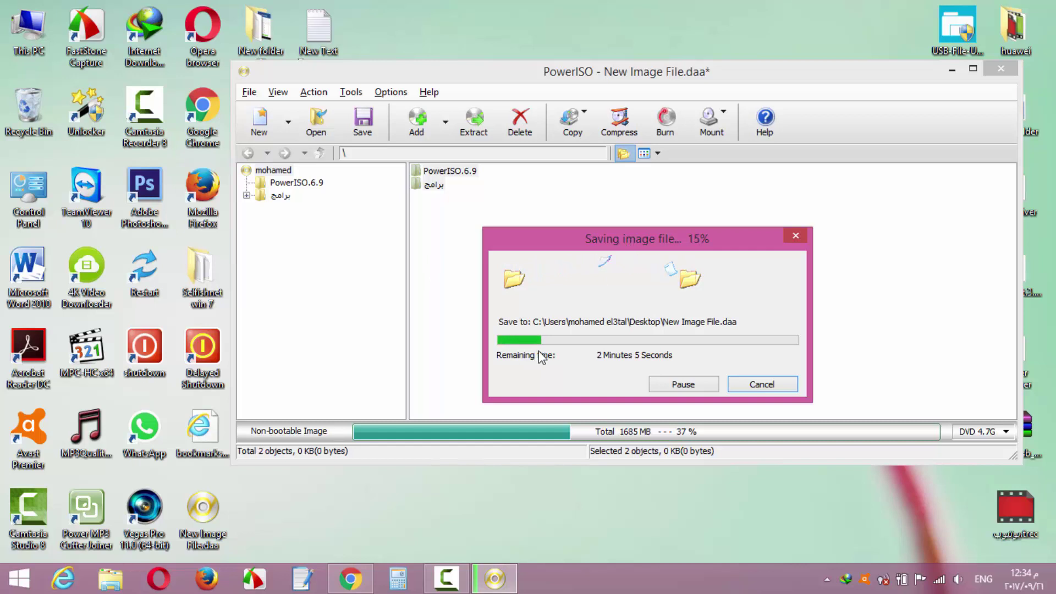
pyautogui.moveTo(625, 242); pyautogui.dragTo(626, 229)
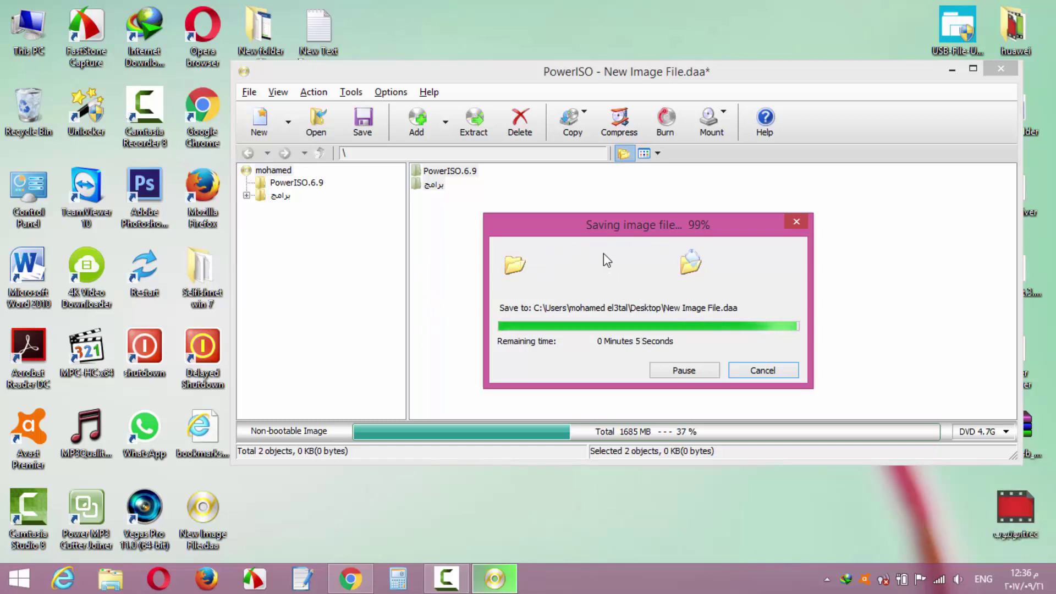
# Close PowerISO, move New Image File.daa to an empty area of the desktop, and open it.
pyautogui.click(1001, 69)
pyautogui.moveTo(203, 507); pyautogui.dragTo(530, 162)
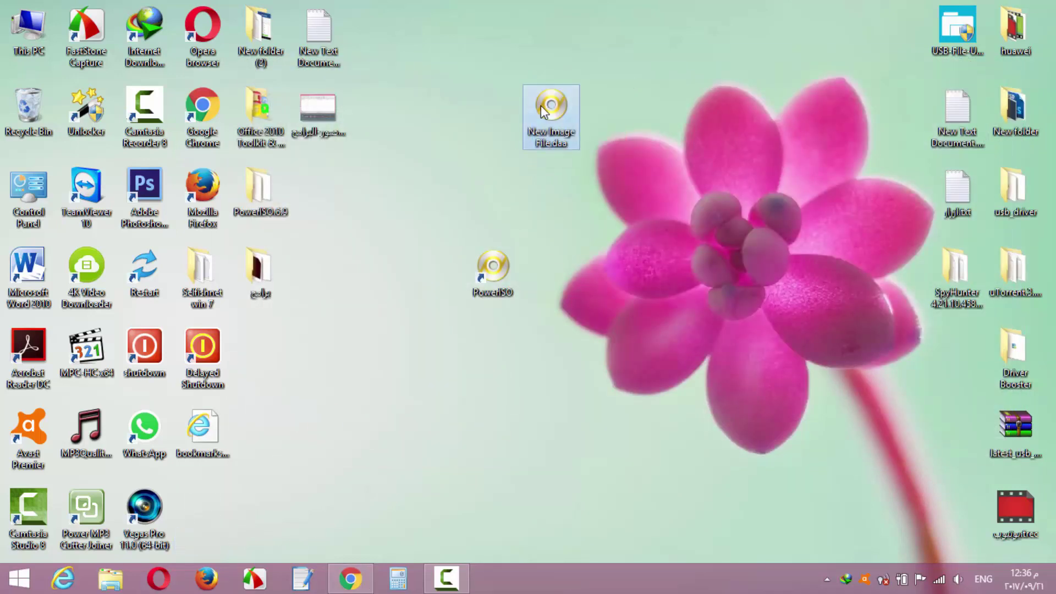
pyautogui.doubleClick(540, 104)
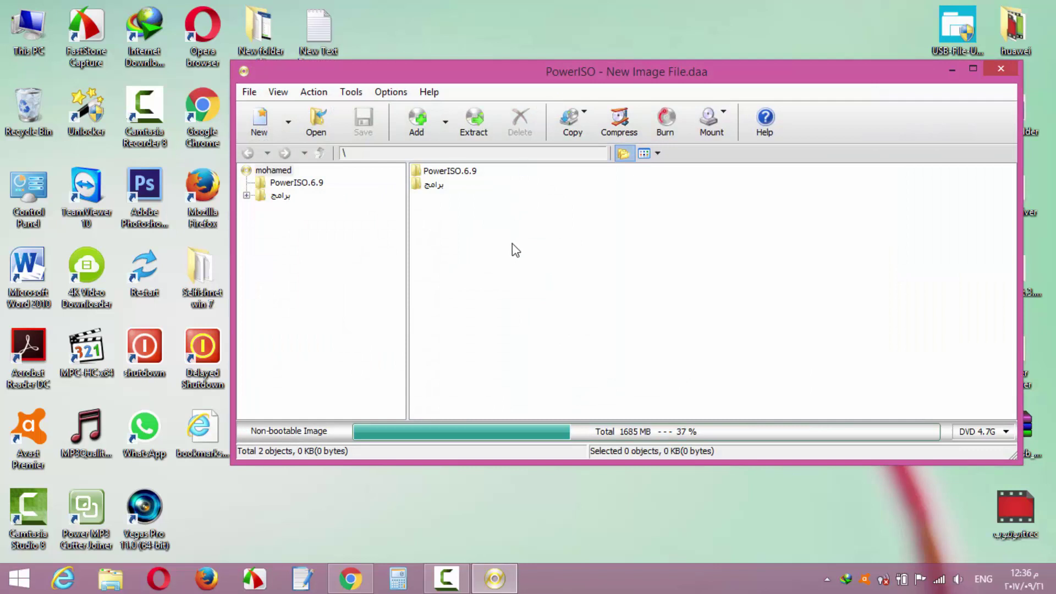
# Delete the folders PowerISO.6.9 and برامج from the opened image.
pyautogui.moveTo(462, 220); pyautogui.dragTo(432, 176)
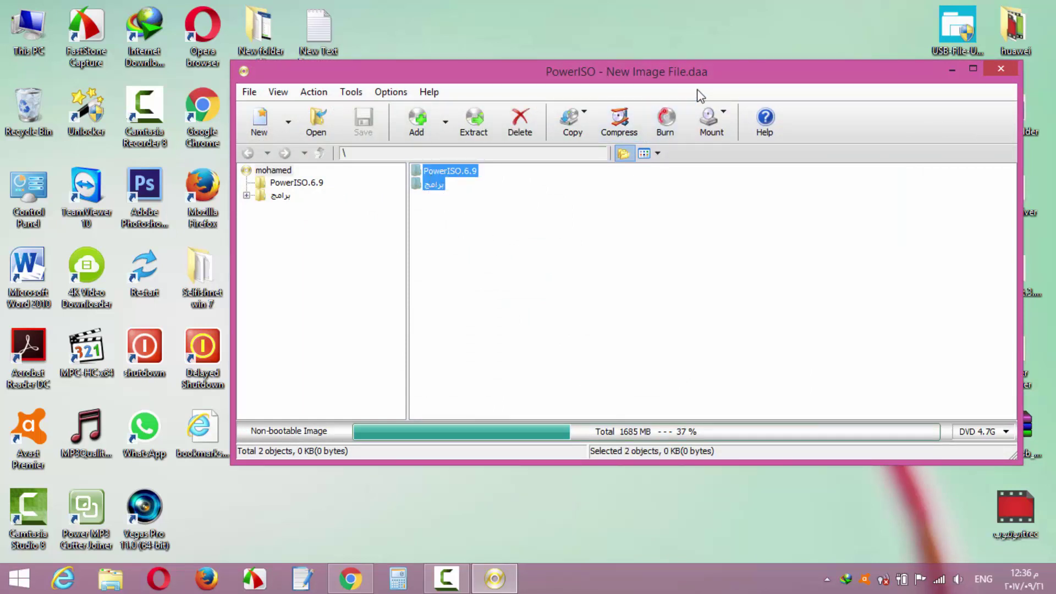
pyautogui.click(440, 189)
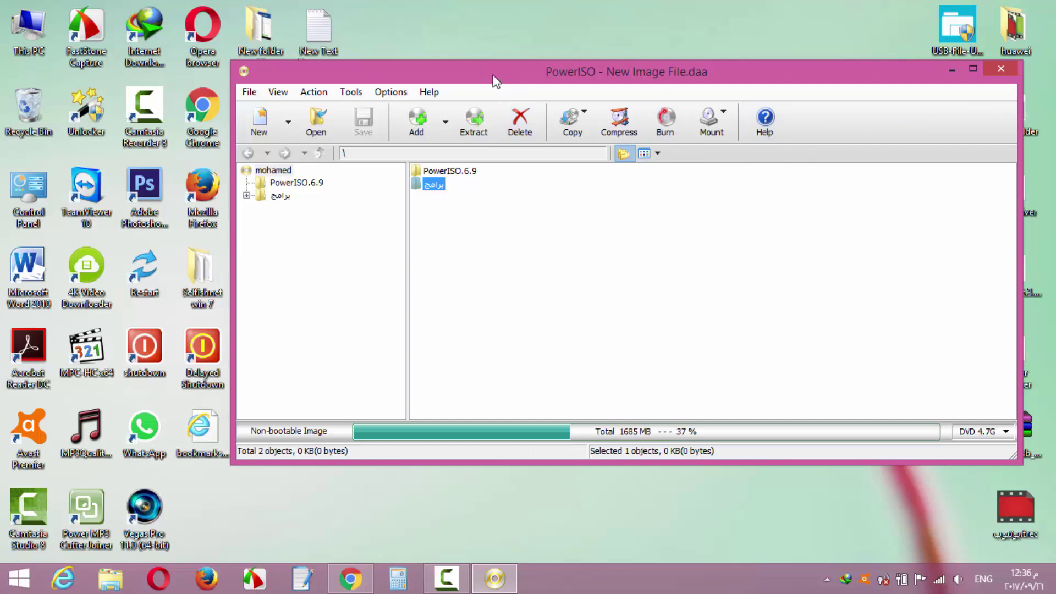
pyautogui.moveTo(494, 78); pyautogui.dragTo(548, 88)
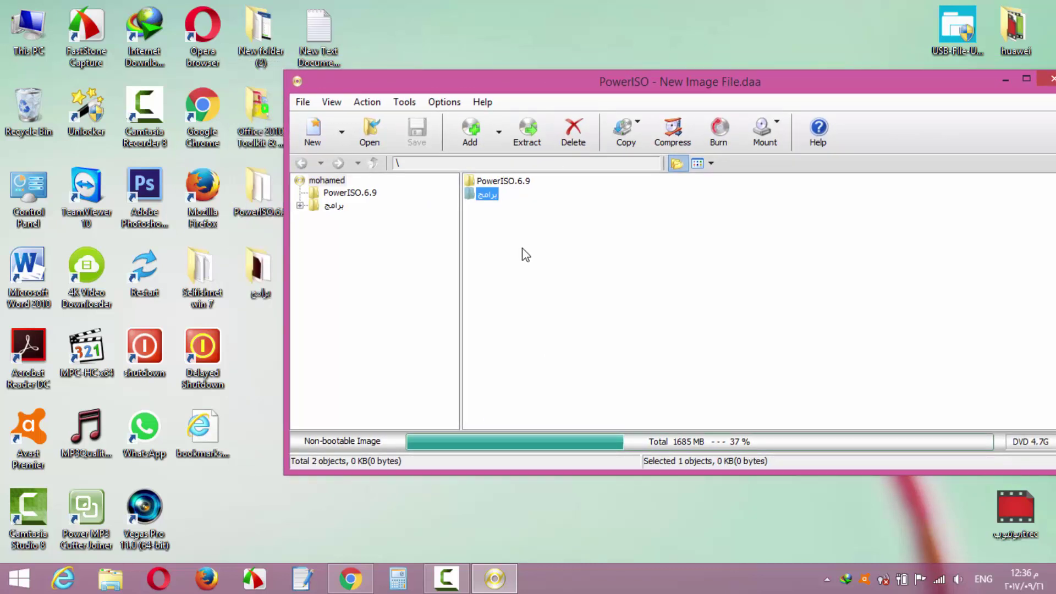
pyautogui.moveTo(752, 78); pyautogui.dragTo(715, 81)
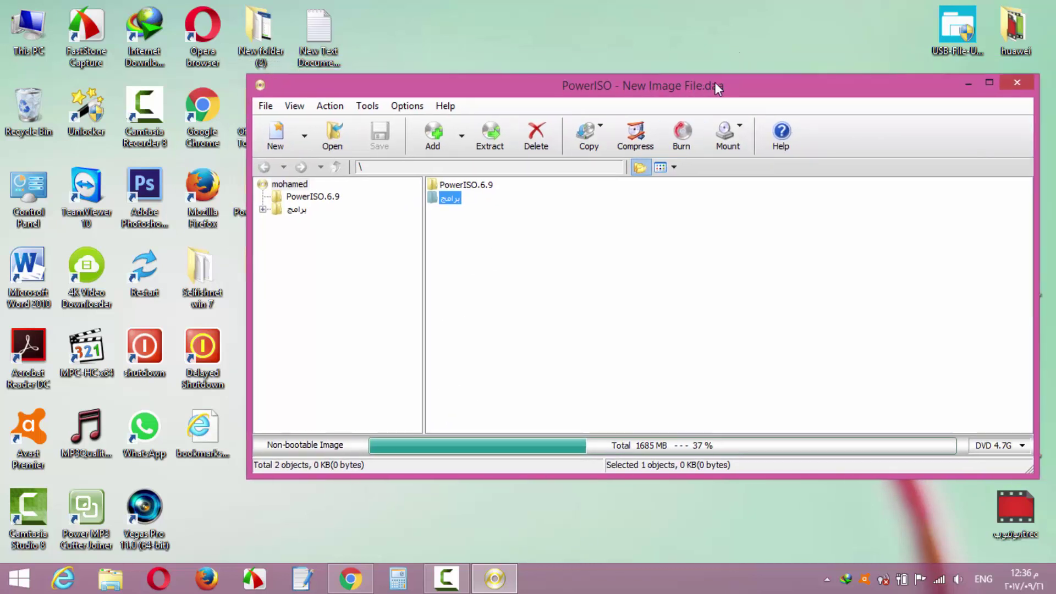
pyautogui.moveTo(519, 255); pyautogui.dragTo(445, 181)
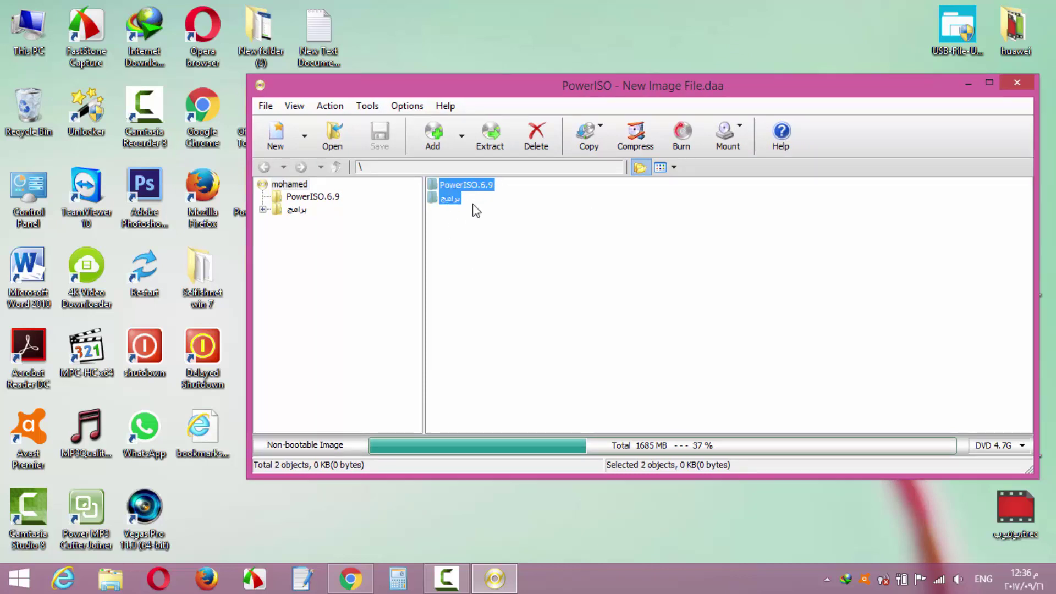
pyautogui.click(537, 135)
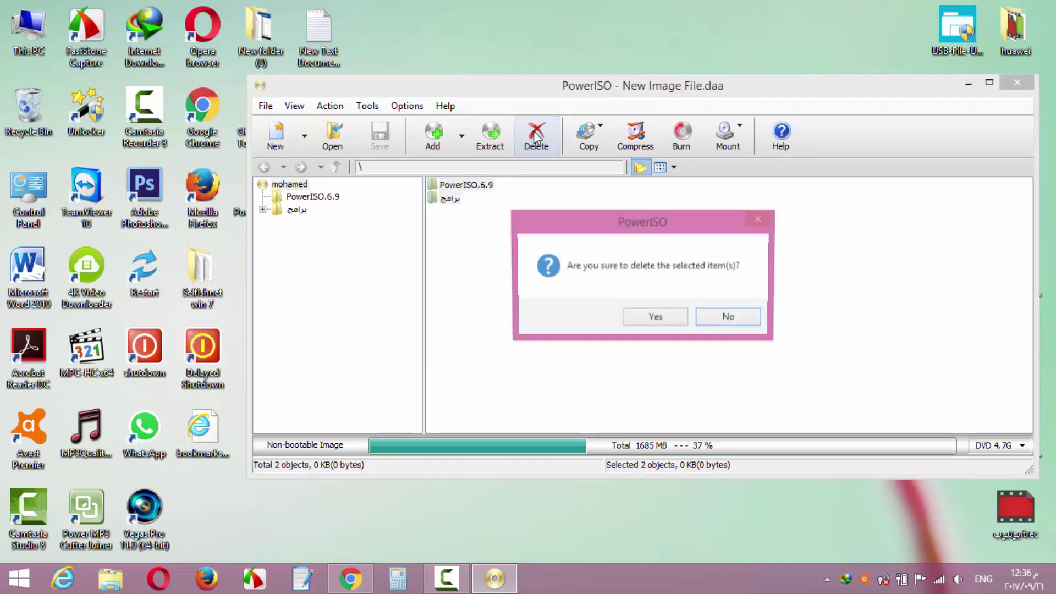
pyautogui.click(638, 319)
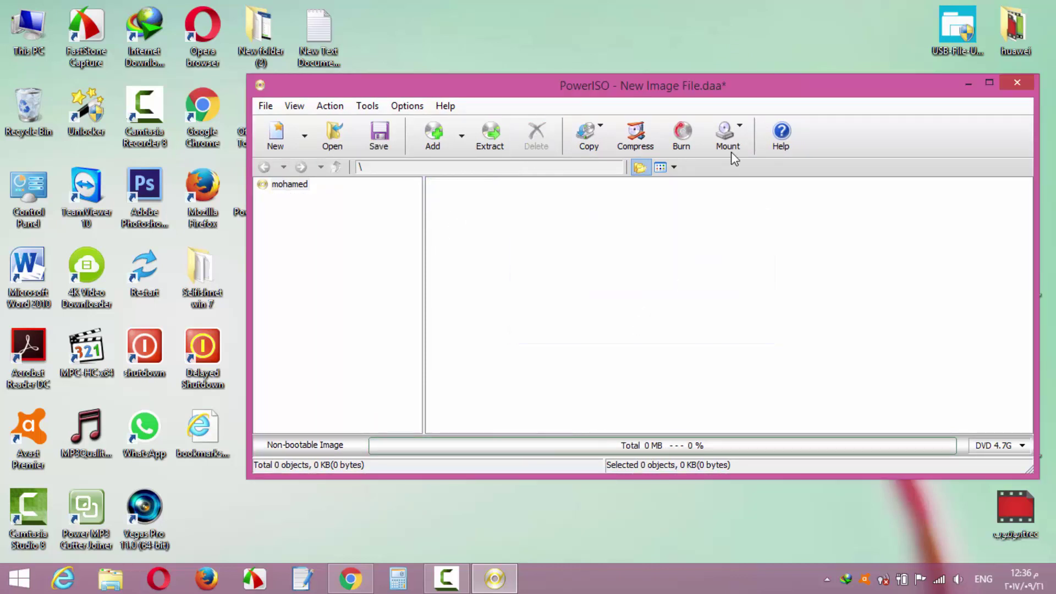
# Start a new Data CD/DVD image without saving the current changes, and view the available disc capacities.
pyautogui.moveTo(759, 85); pyautogui.dragTo(731, 83)
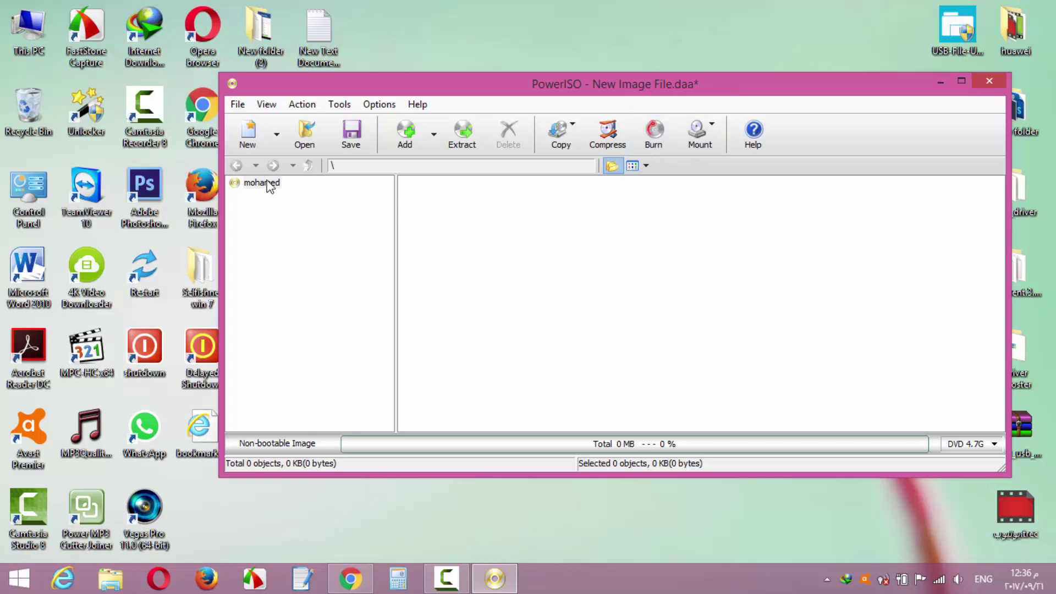
pyautogui.click(277, 136)
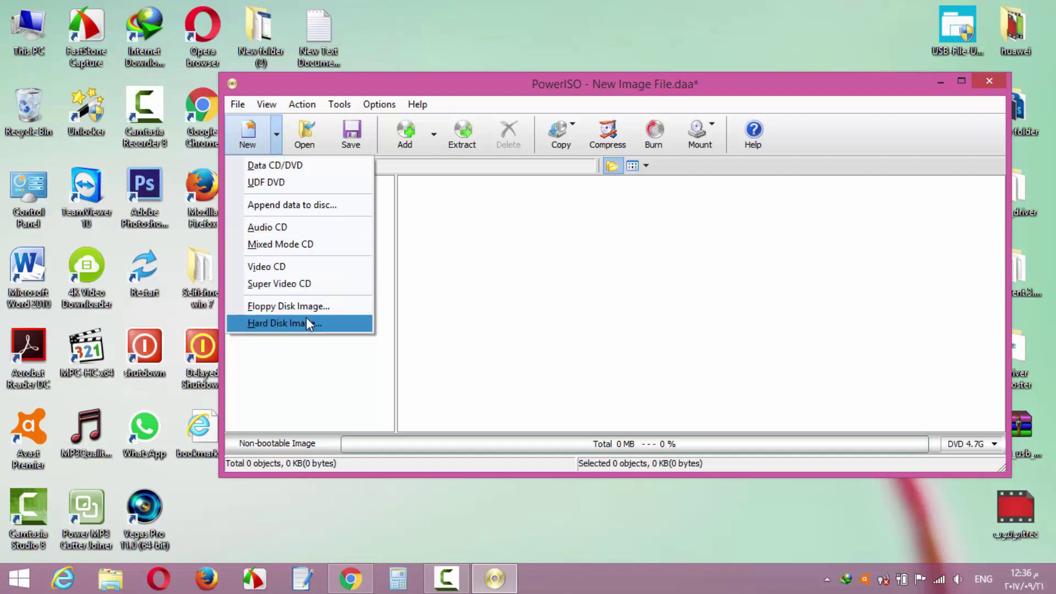
pyautogui.click(286, 165)
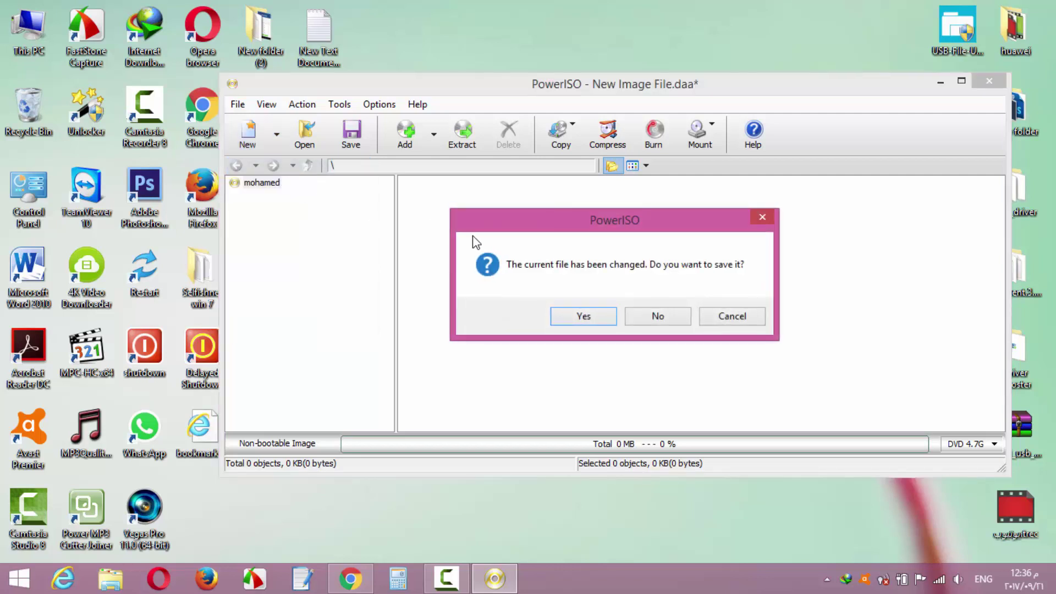
pyautogui.click(649, 315)
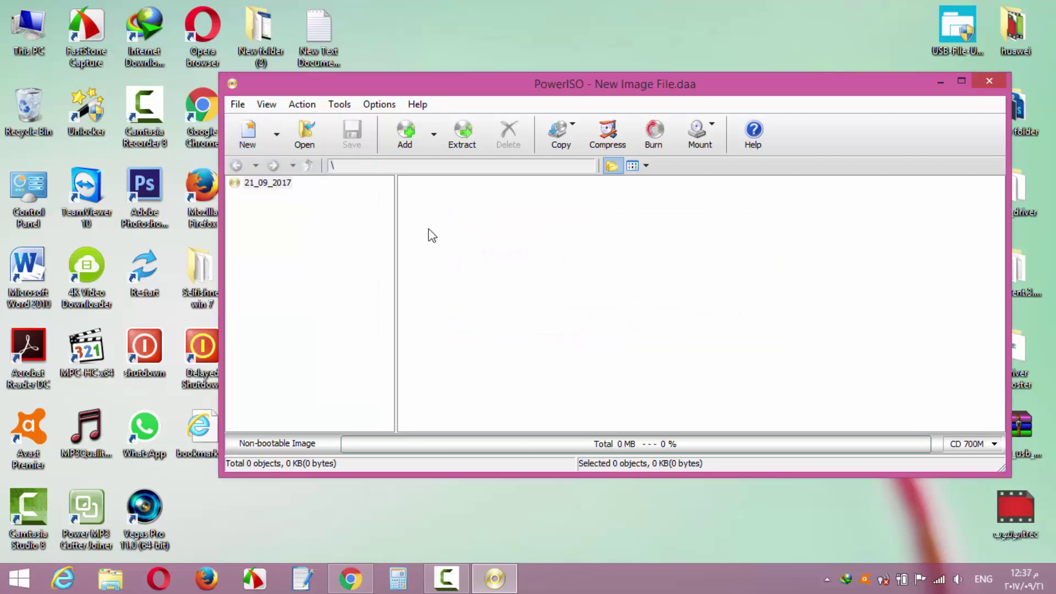
pyautogui.click(267, 182)
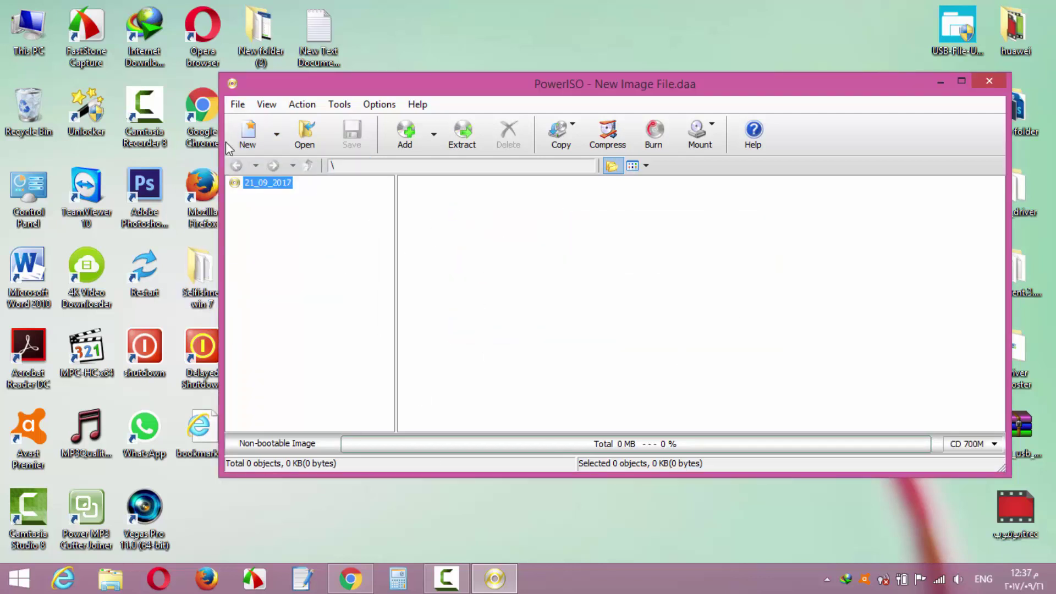
pyautogui.click(277, 138)
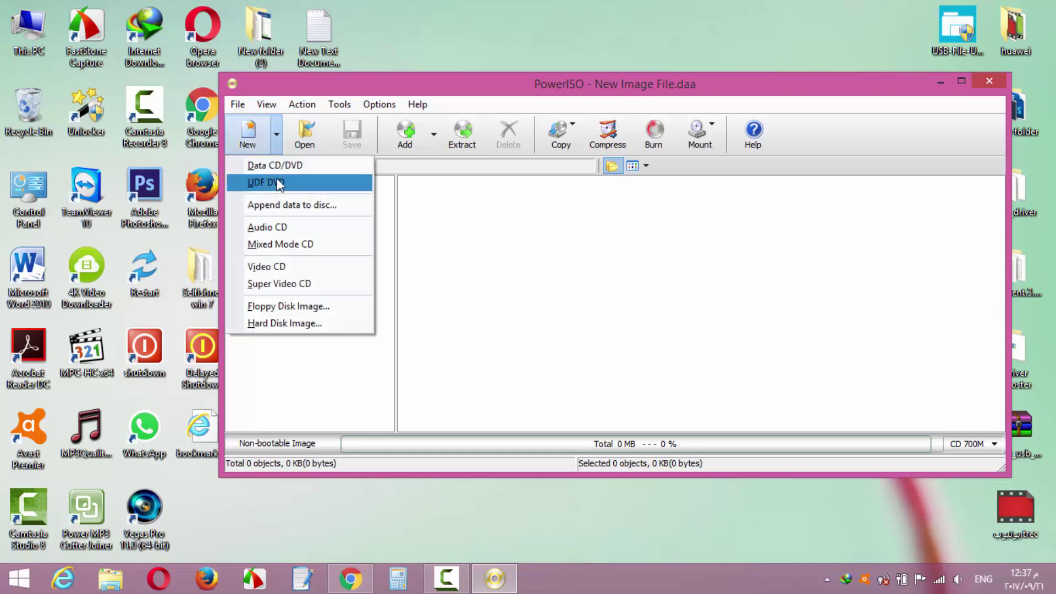
pyautogui.click(273, 167)
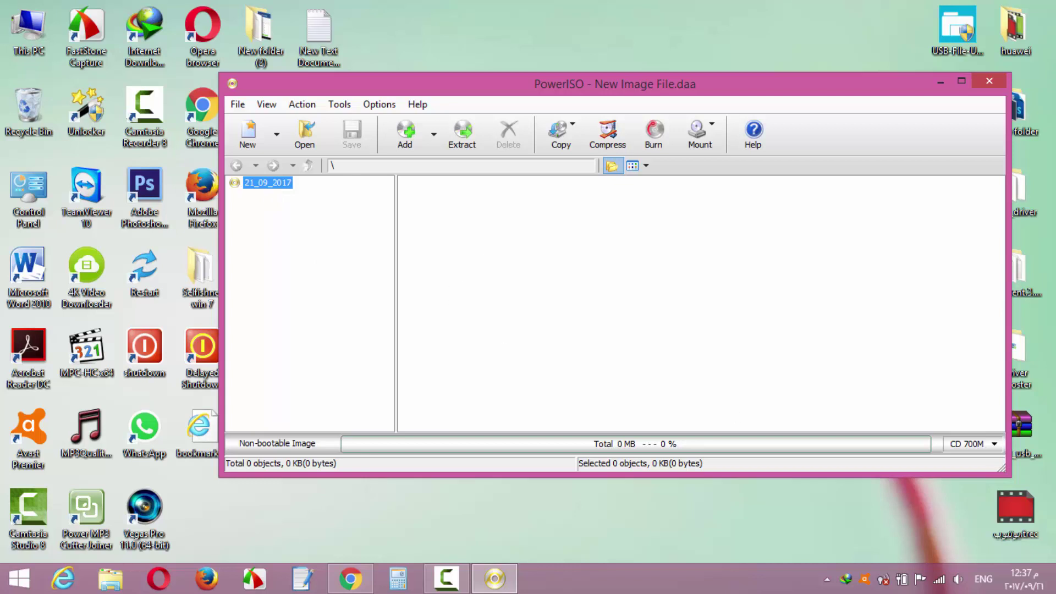
pyautogui.click(972, 444)
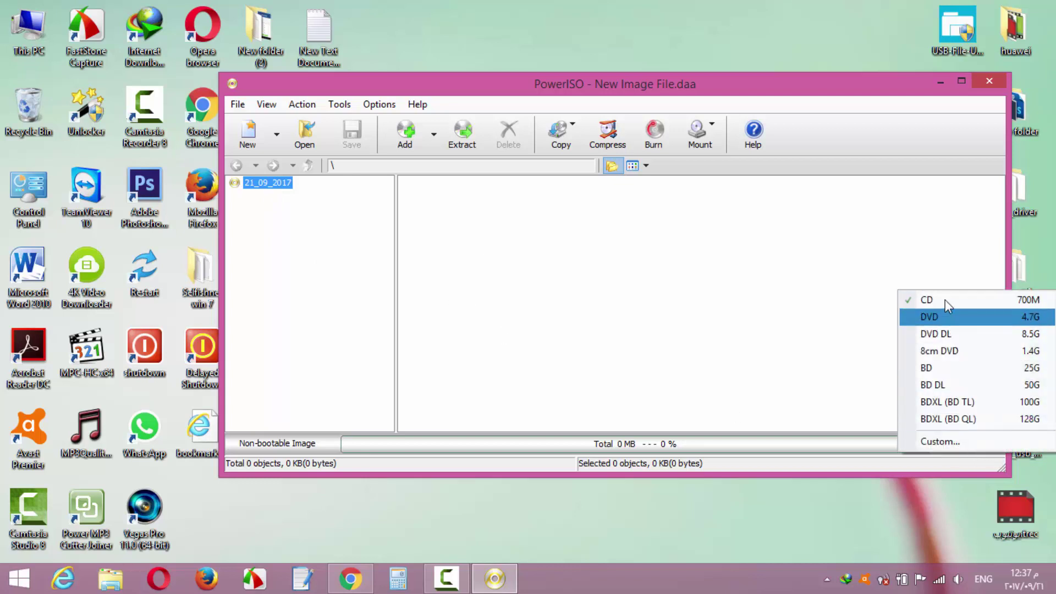
pyautogui.click(797, 321)
# Start a new Audio CD image and look through its disc capacity options without changing the capacity.
pyautogui.click(277, 142)
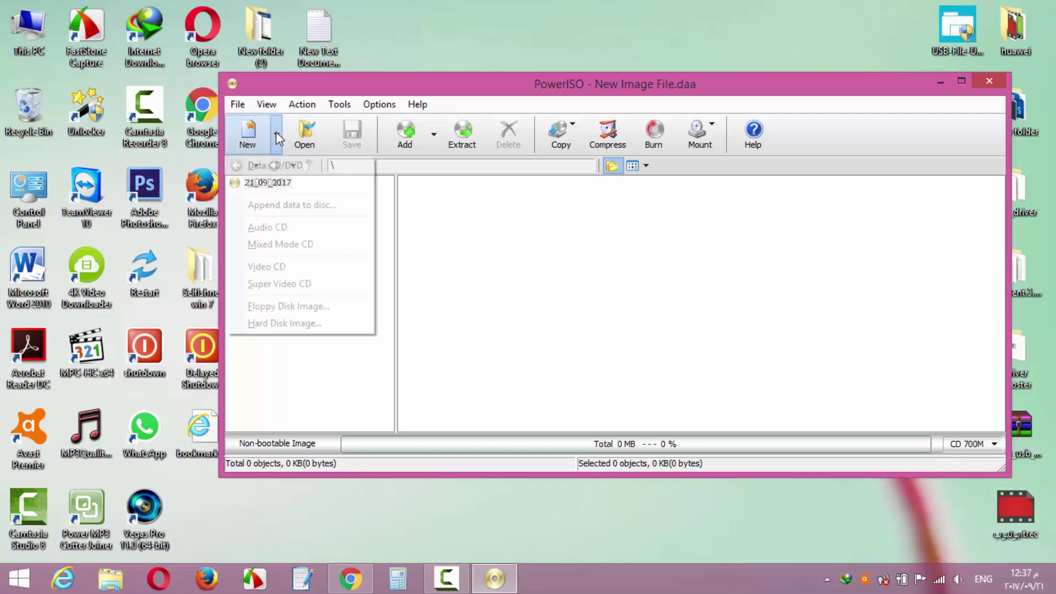
pyautogui.click(286, 230)
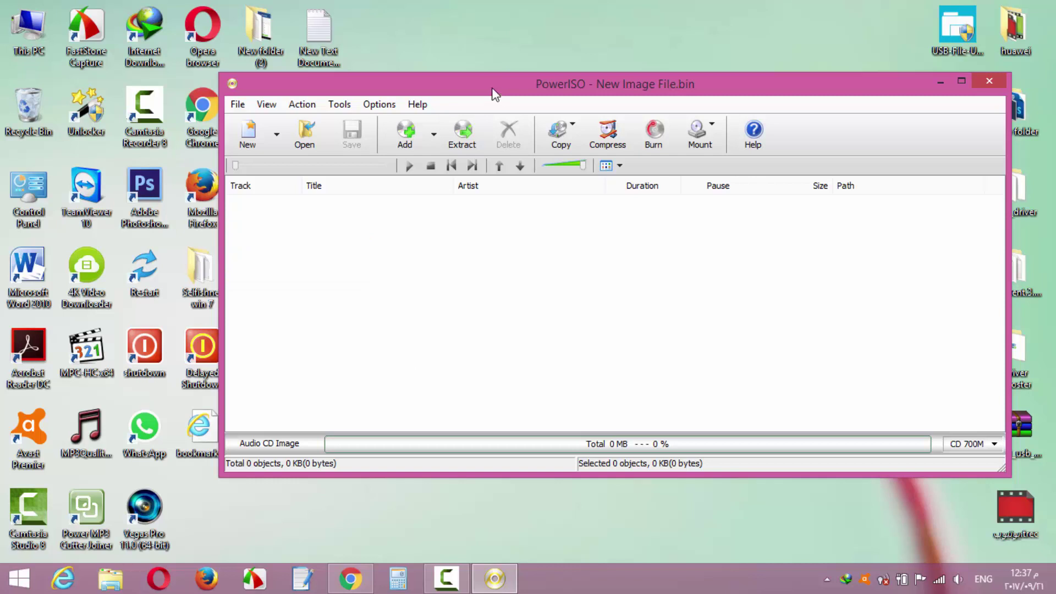
pyautogui.moveTo(498, 96); pyautogui.dragTo(487, 86)
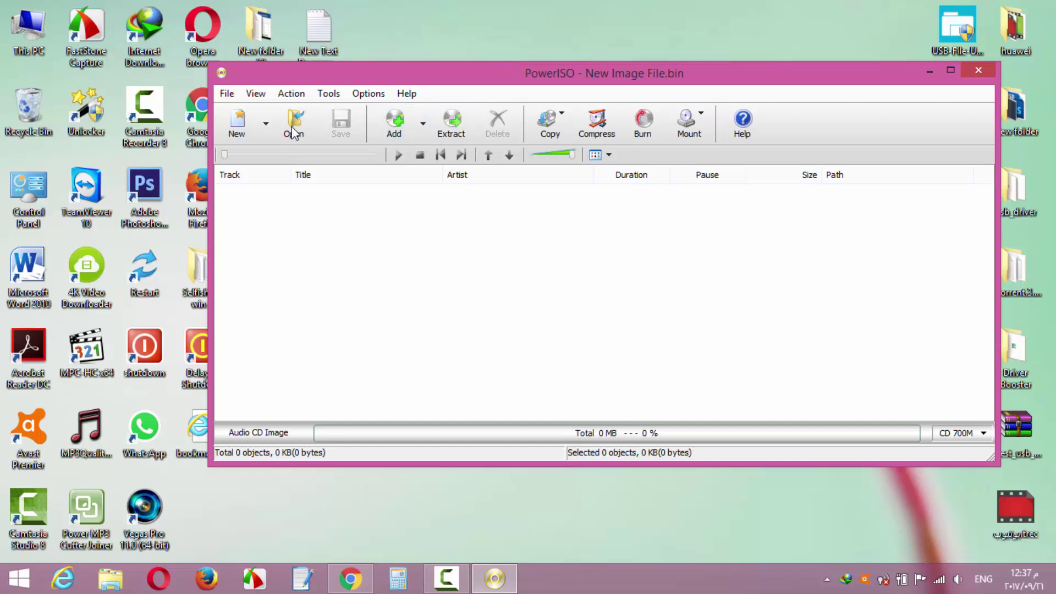
pyautogui.click(267, 124)
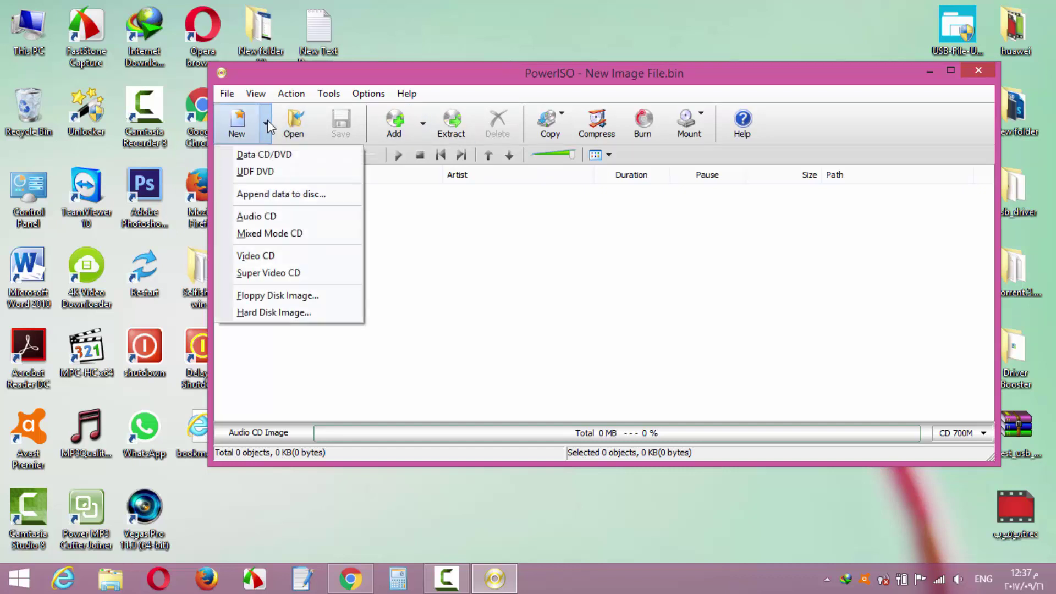
pyautogui.click(266, 217)
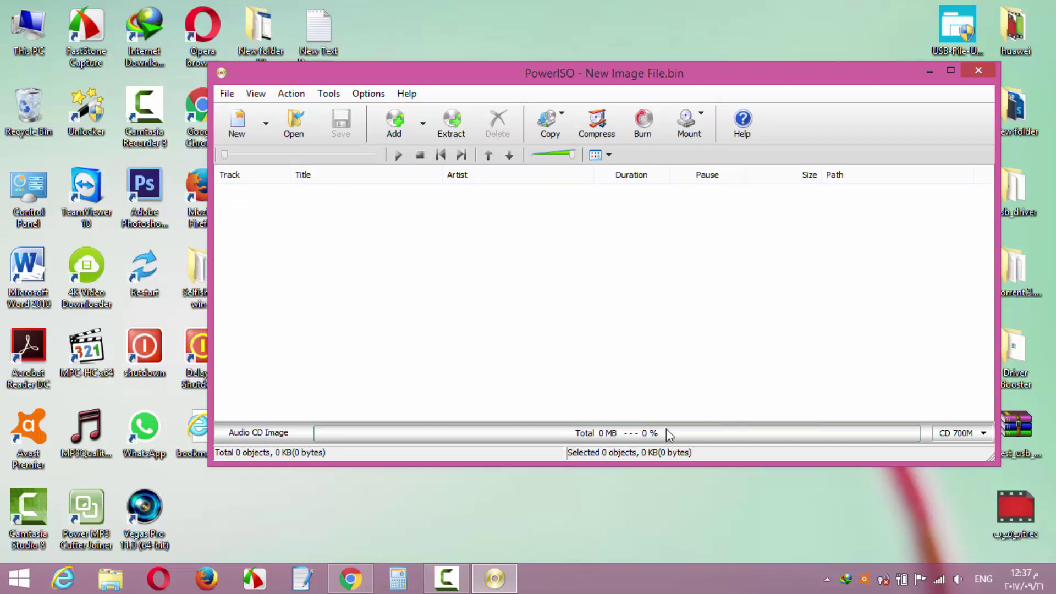
pyautogui.click(973, 434)
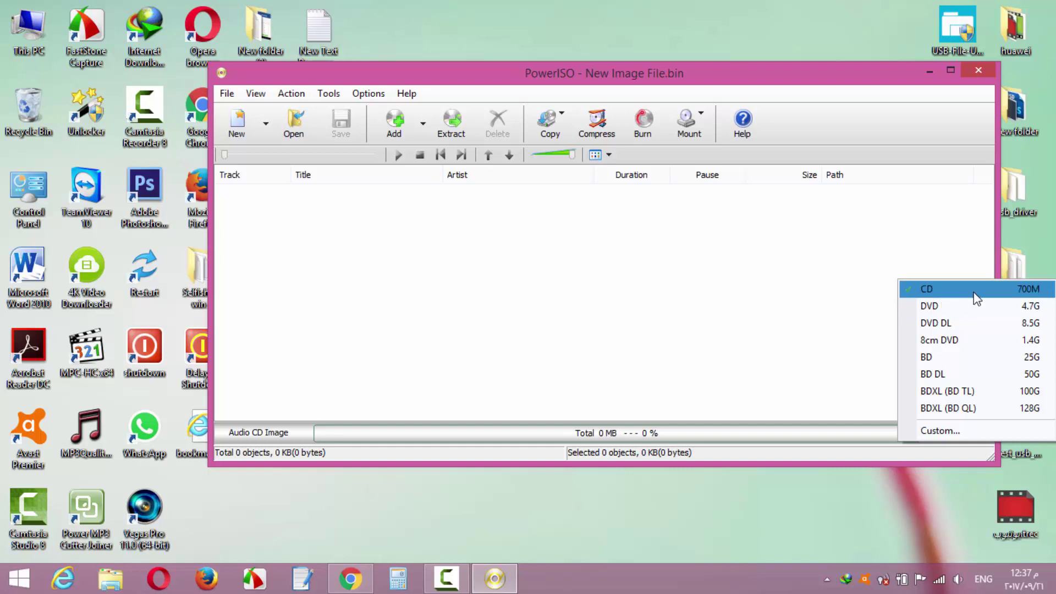
pyautogui.click(850, 270)
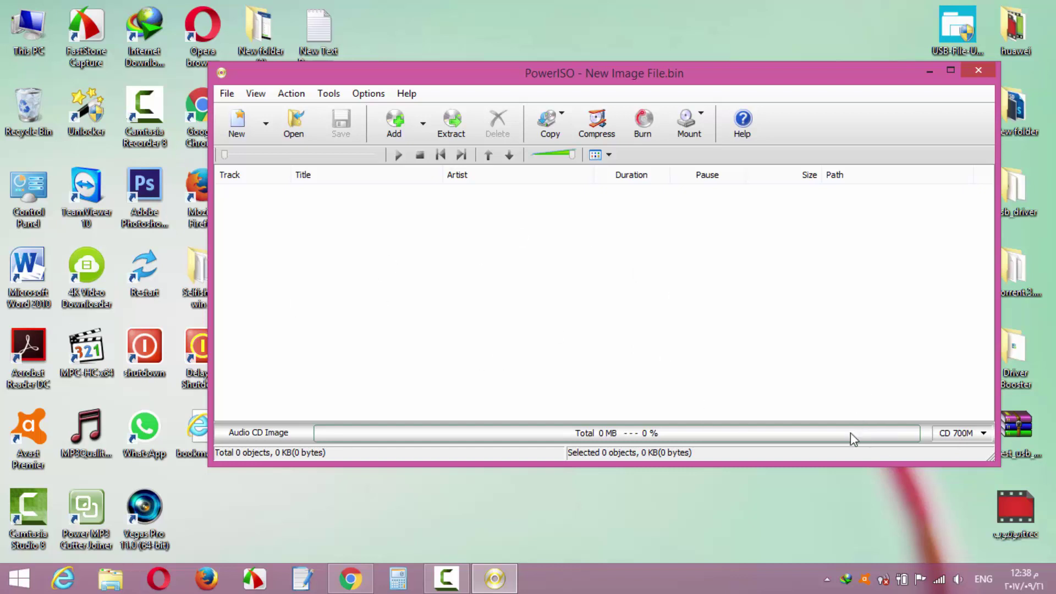
# View the Audio CD image's disc capacity options without changing them, and start a new Video CD image.
pyautogui.click(968, 435)
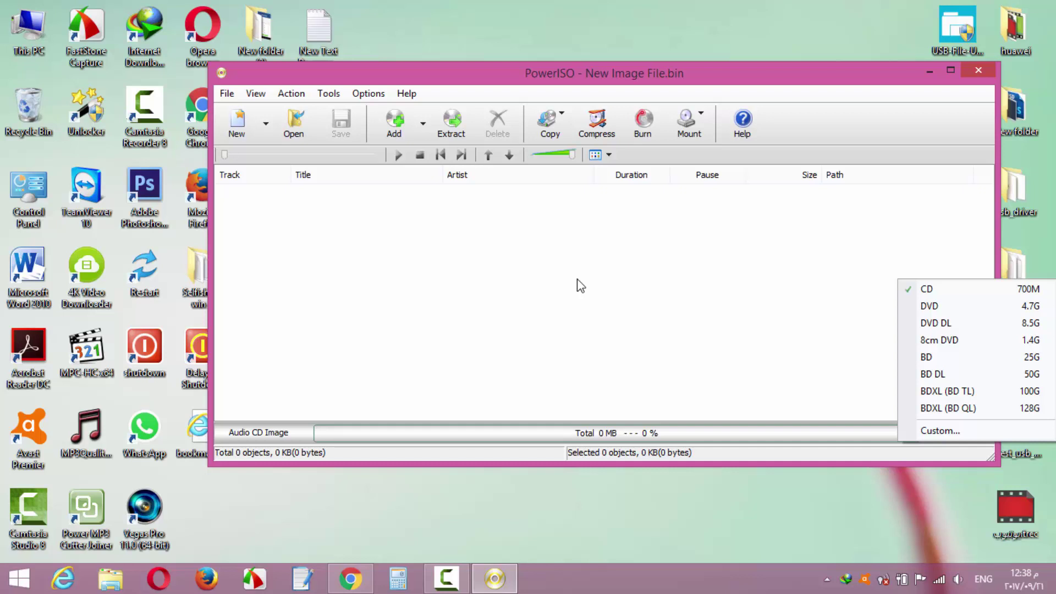
pyautogui.click(675, 91)
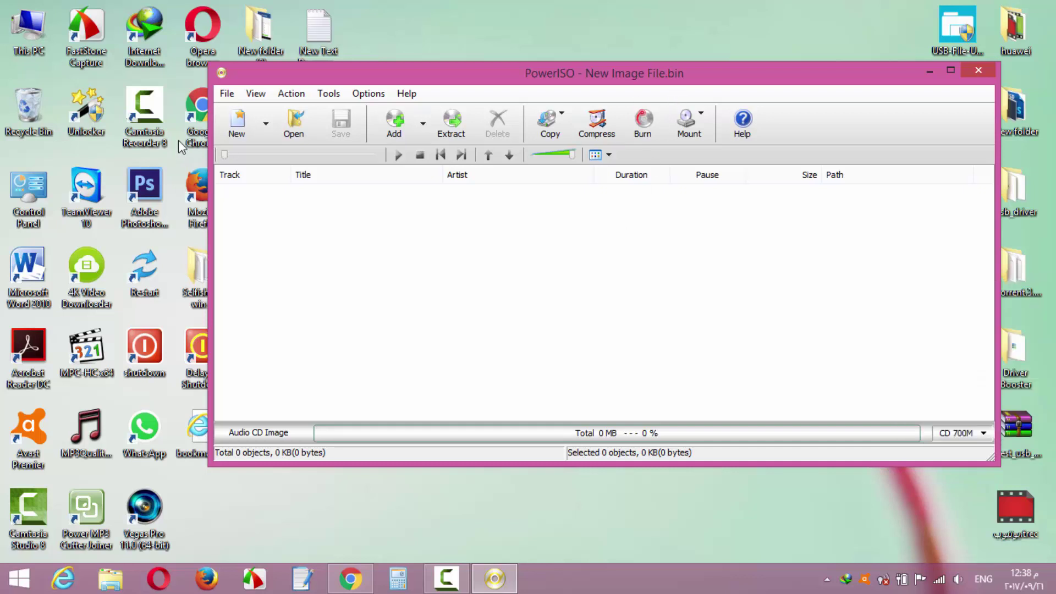
pyautogui.click(264, 121)
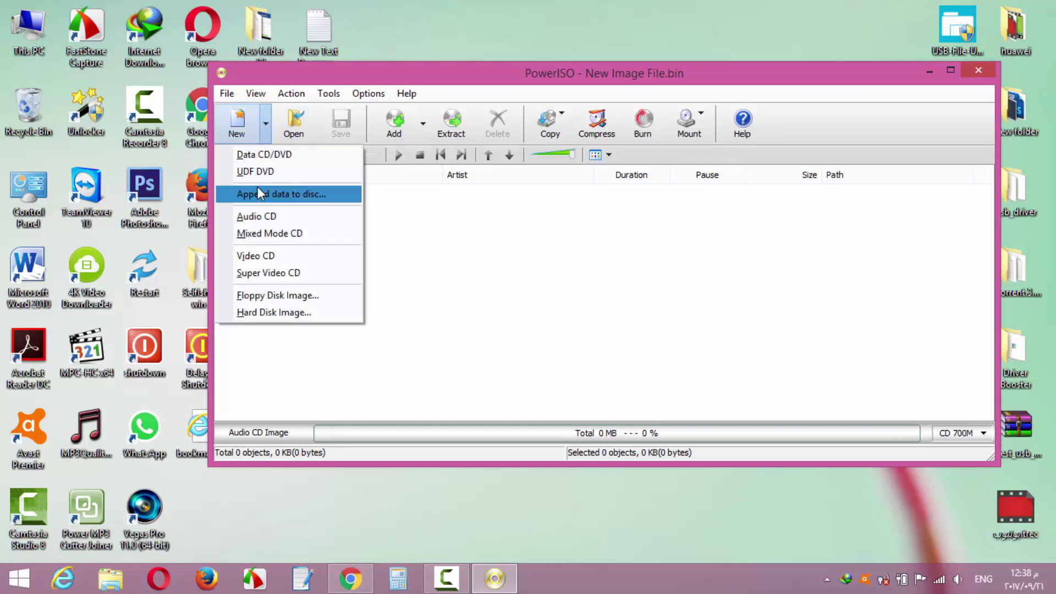
pyautogui.click(290, 257)
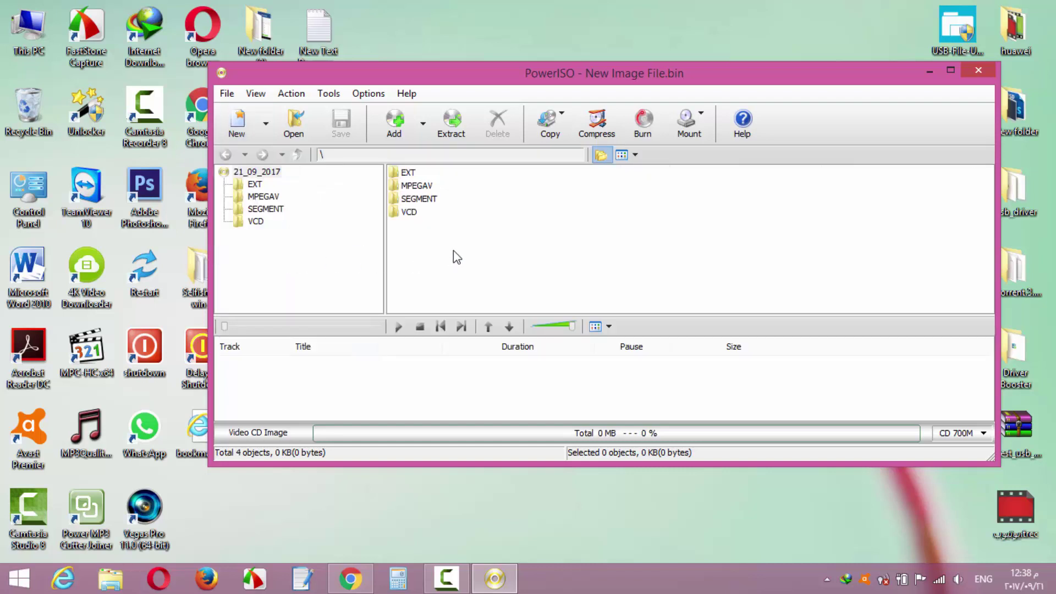
# Point out the EXT, MPEGAV, SEGMENT and VCD folders, and view the Burn settings without burning the Video CD.
pyautogui.moveTo(411, 214); pyautogui.dragTo(421, 170)
pyautogui.moveTo(440, 263)
pyautogui.mouseDown()
pyautogui.moveTo(407, 194)
pyautogui.moveTo(414, 184)
pyautogui.moveTo(434, 278)
pyautogui.mouseUp()
pyautogui.moveTo(458, 251); pyautogui.dragTo(404, 165)
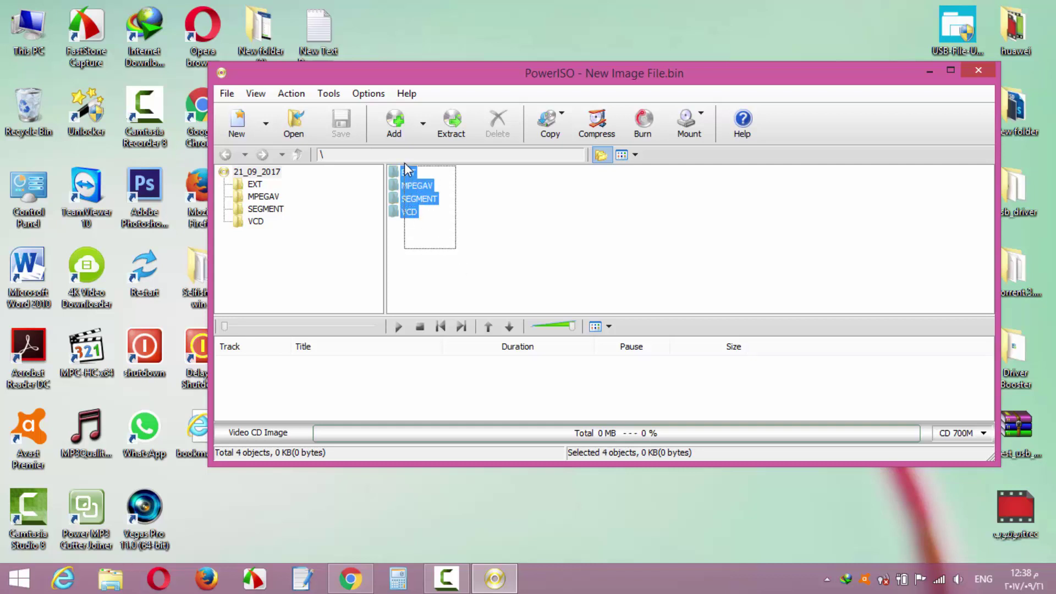
pyautogui.moveTo(440, 243); pyautogui.dragTo(408, 166)
pyautogui.click(447, 264)
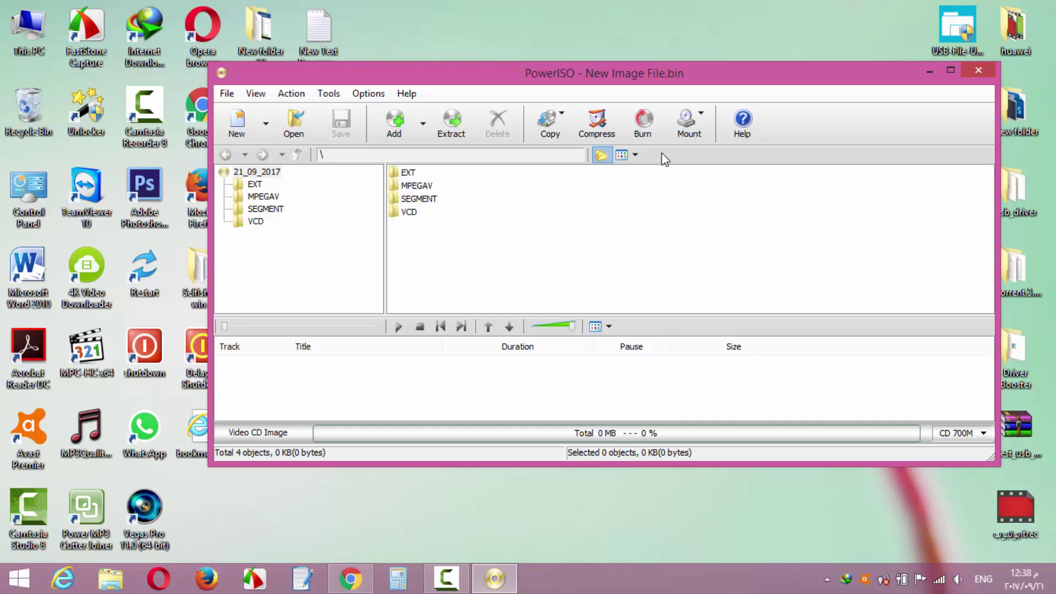
pyautogui.click(645, 125)
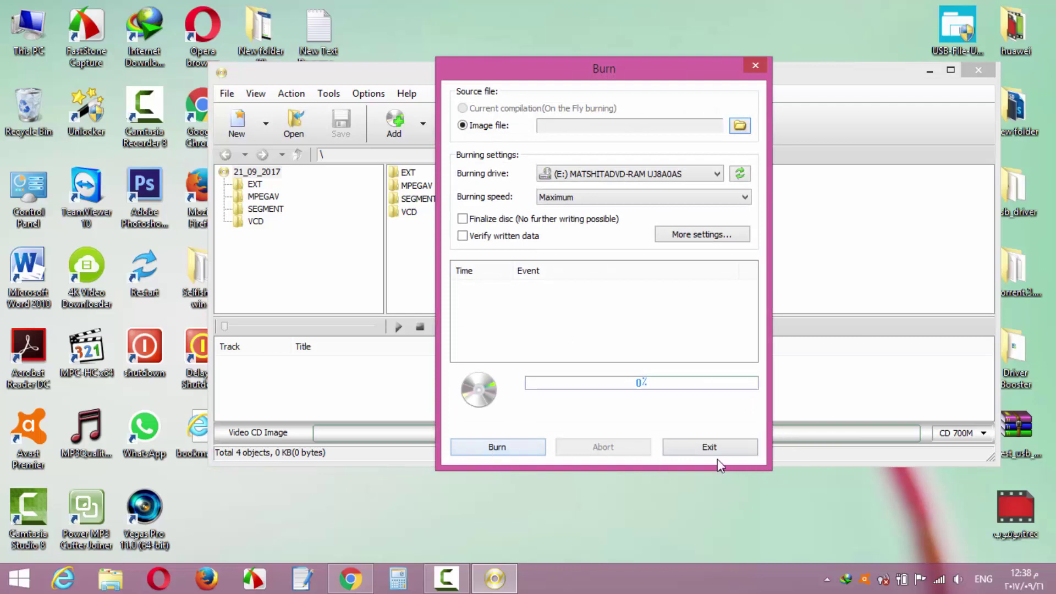
pyautogui.click(709, 447)
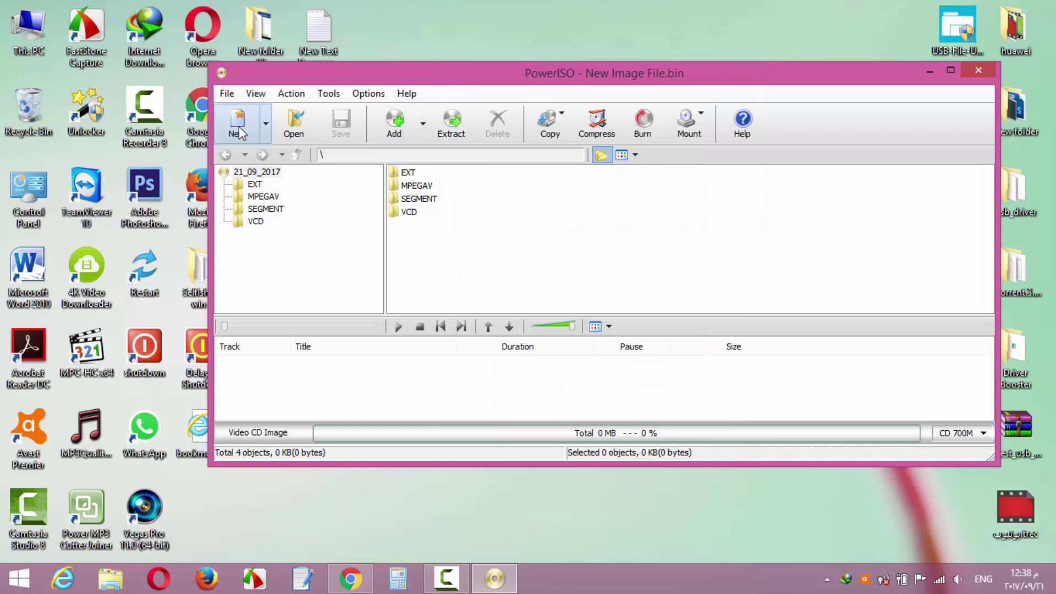
# Start a new Audio CD image, view the Burn settings, and exit them without burning.
pyautogui.click(266, 123)
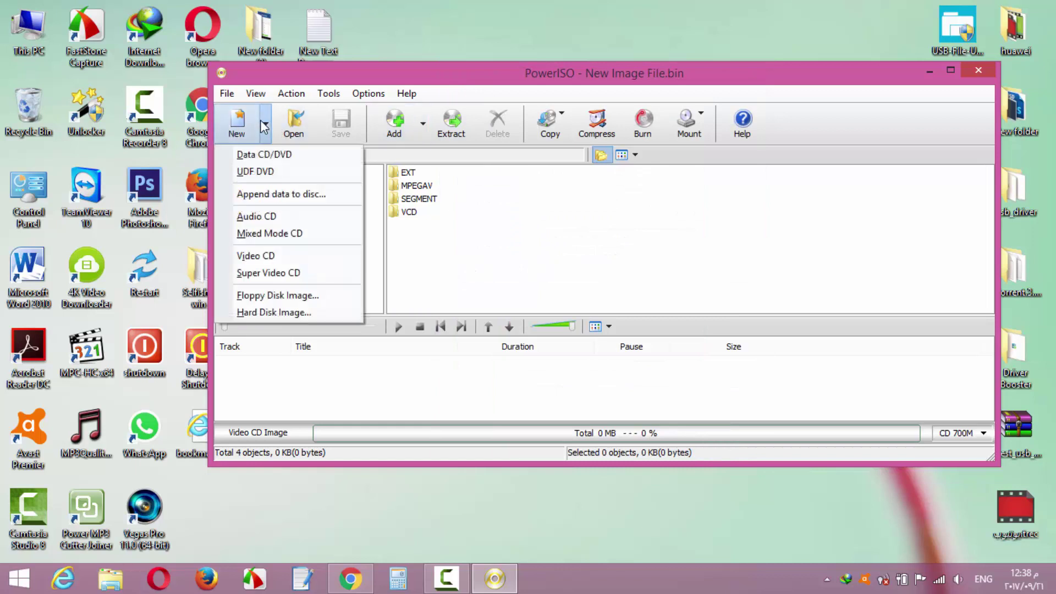
pyautogui.click(271, 218)
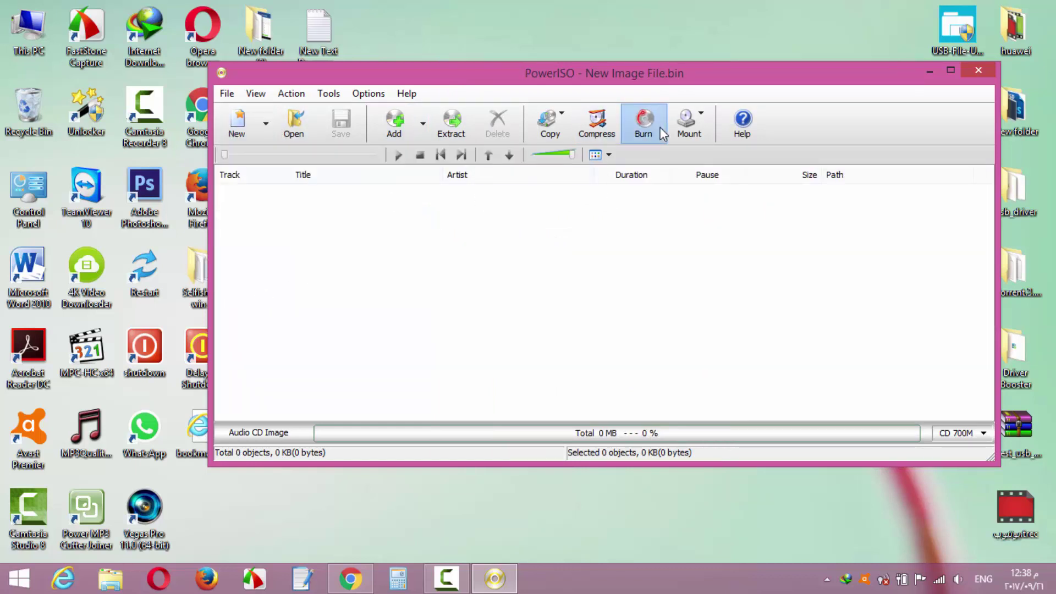
pyautogui.click(660, 127)
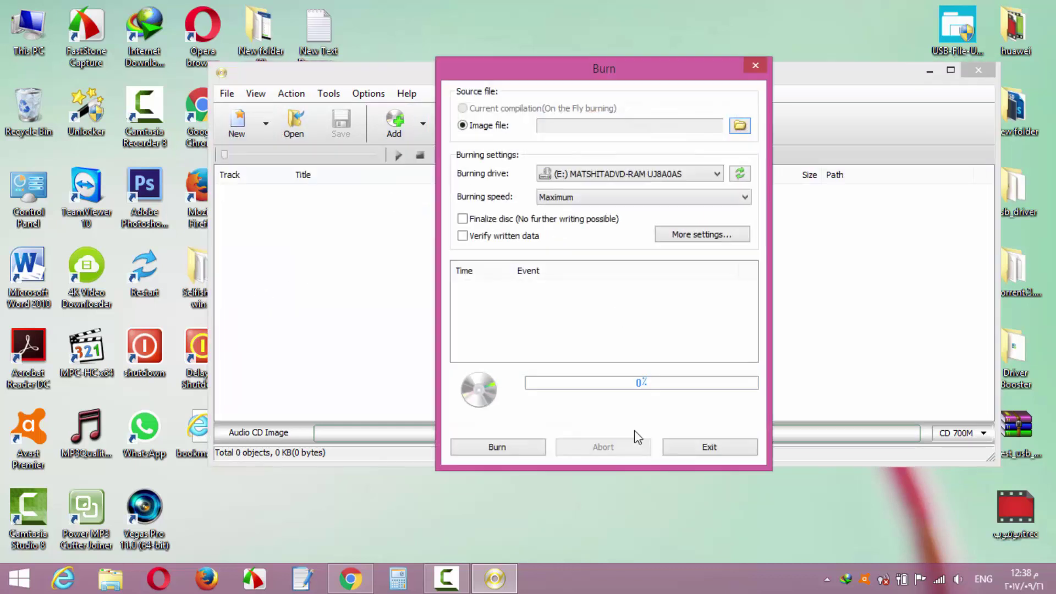
pyautogui.click(709, 447)
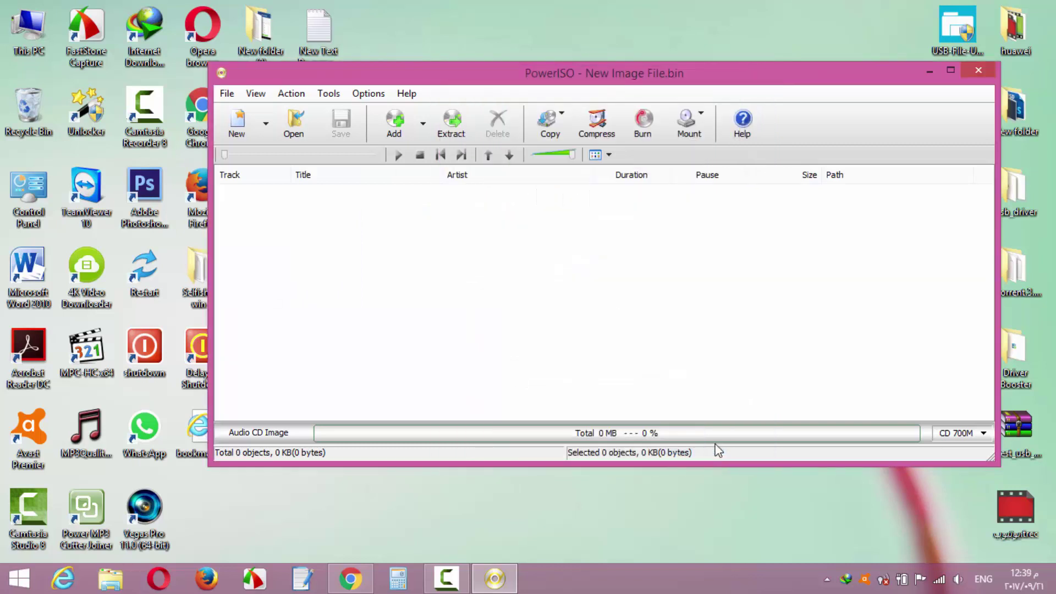
# With the Camtasia recorder window shown, minimize PowerISO and move its desktop shortcut beside New Image File.daa.
pyautogui.click(468, 584)
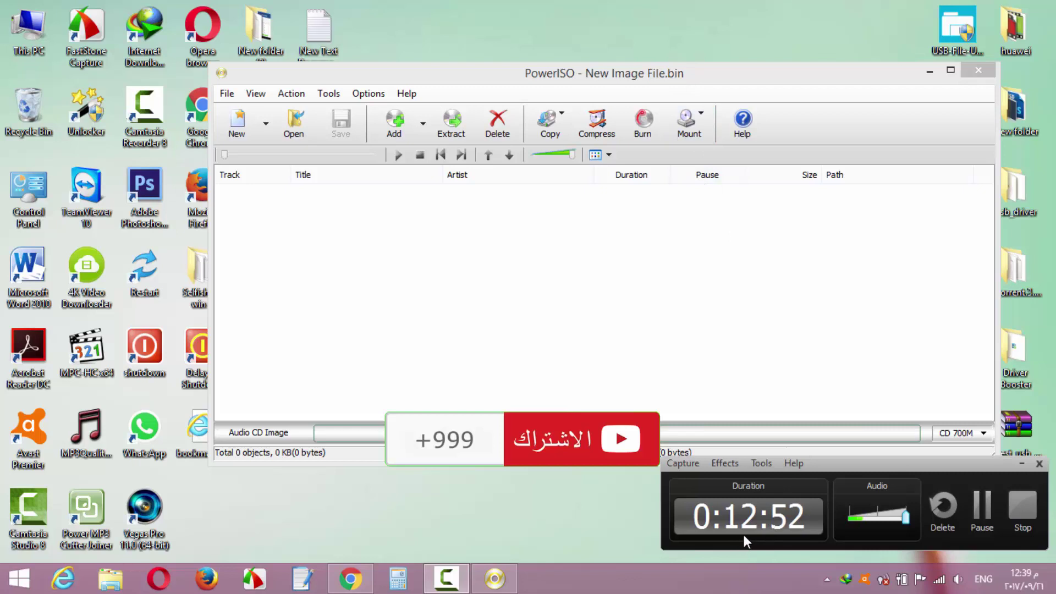
pyautogui.click(929, 71)
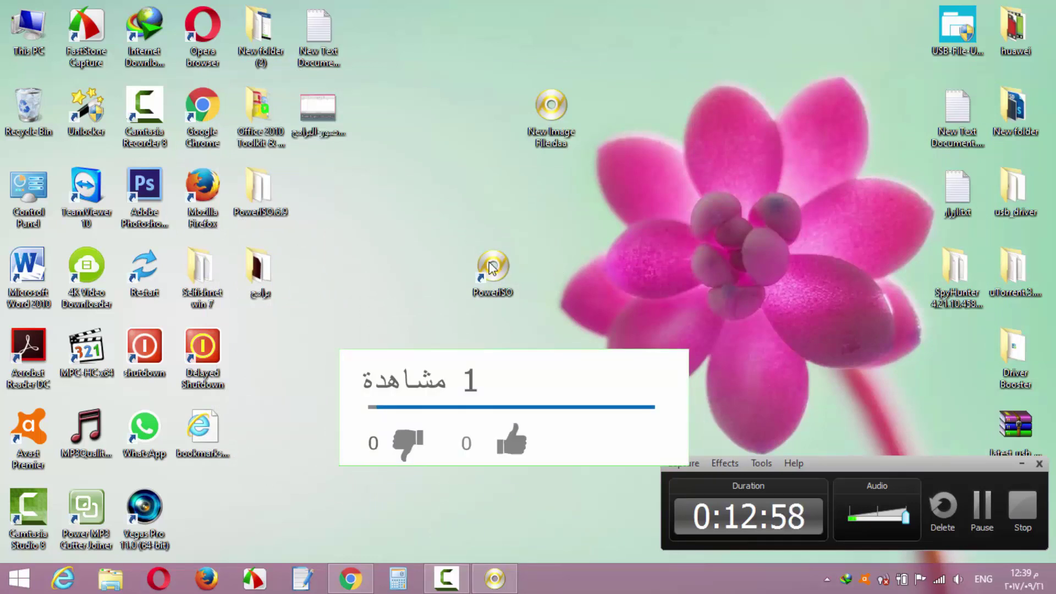
pyautogui.moveTo(493, 269); pyautogui.dragTo(494, 112)
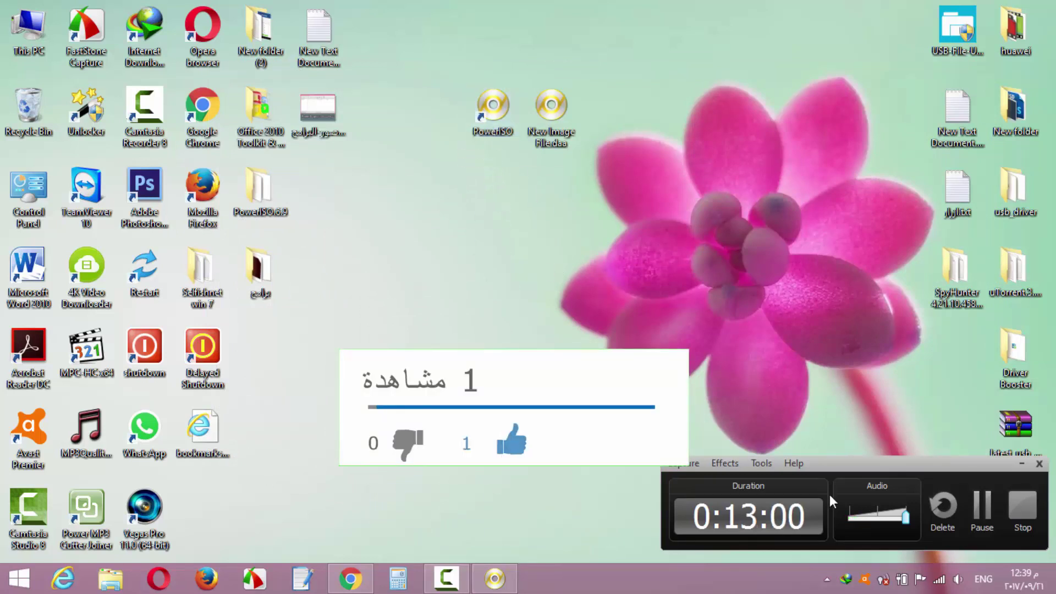
pyautogui.moveTo(857, 467)
pyautogui.mouseDown()
pyautogui.moveTo(847, 470)
pyautogui.moveTo(856, 471)
pyautogui.mouseUp()
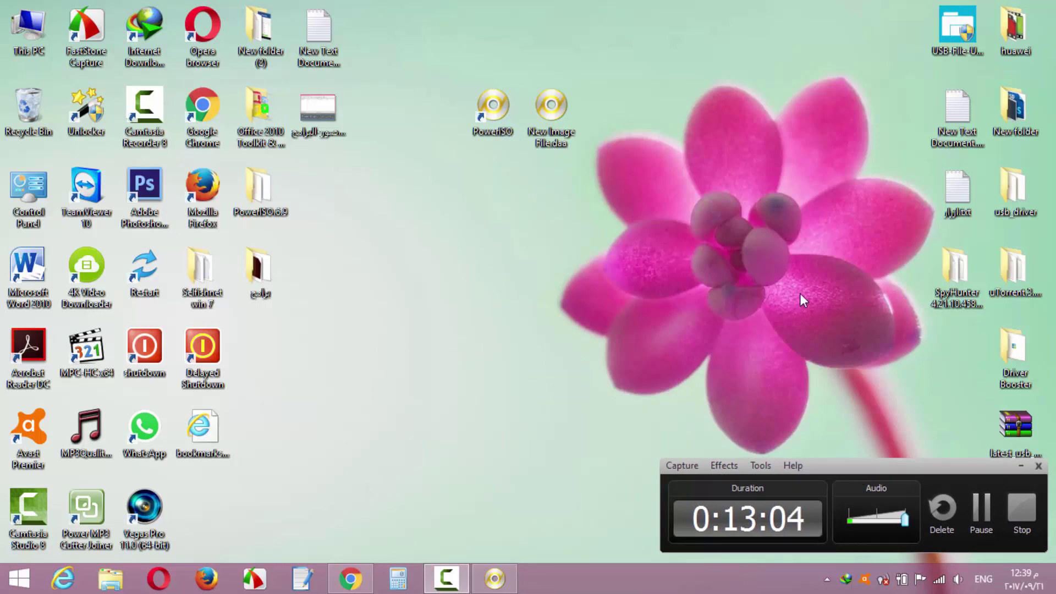